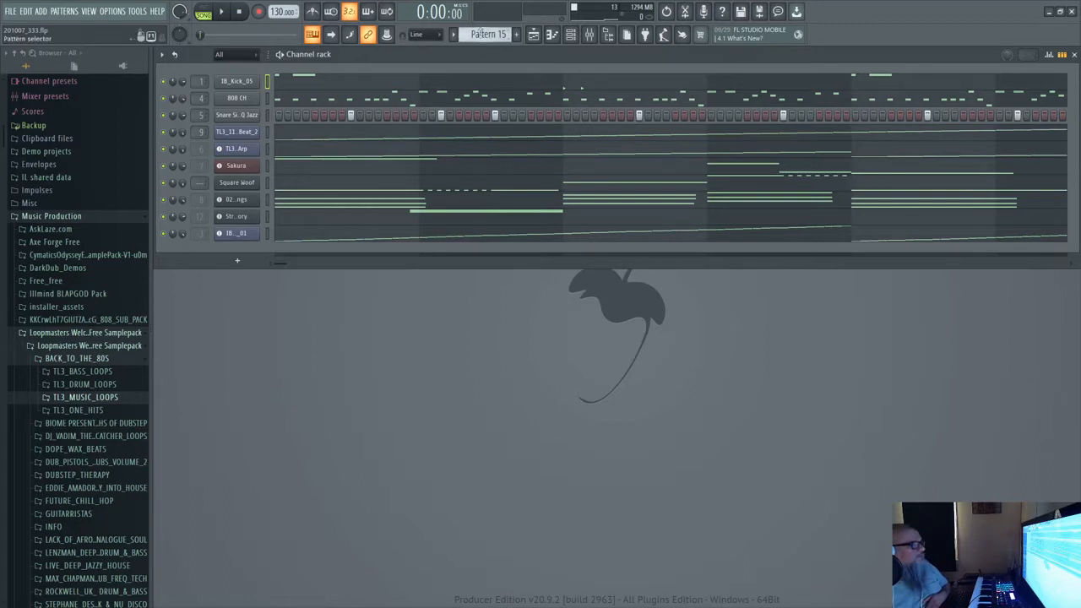
Cycle through the project's patterns and select the Drums..Bass pattern
{"action": "scroll", "coordinate": [477, 34], "scroll_direction": "up", "scroll_amount": 2}
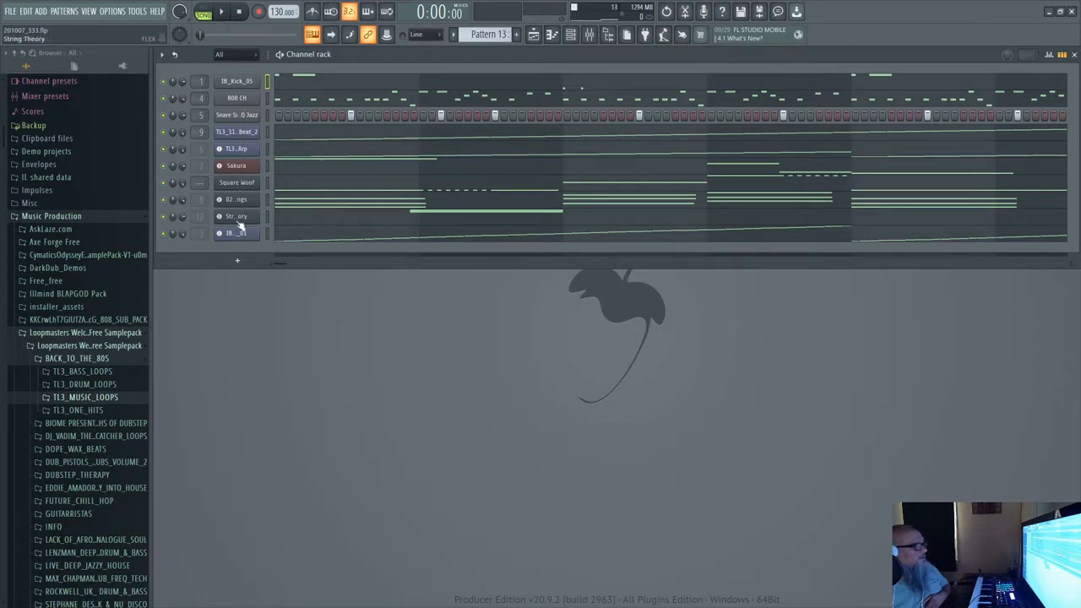
{"action": "scroll", "coordinate": [475, 34], "scroll_direction": "up", "scroll_amount": 1}
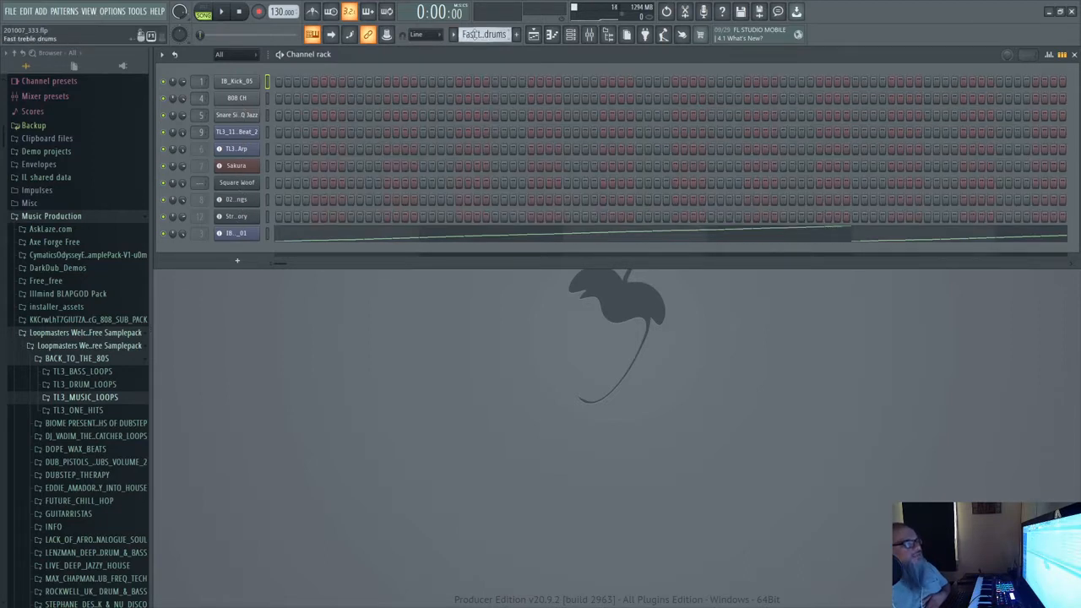
{"action": "scroll", "coordinate": [474, 34], "scroll_direction": "up", "scroll_amount": 1}
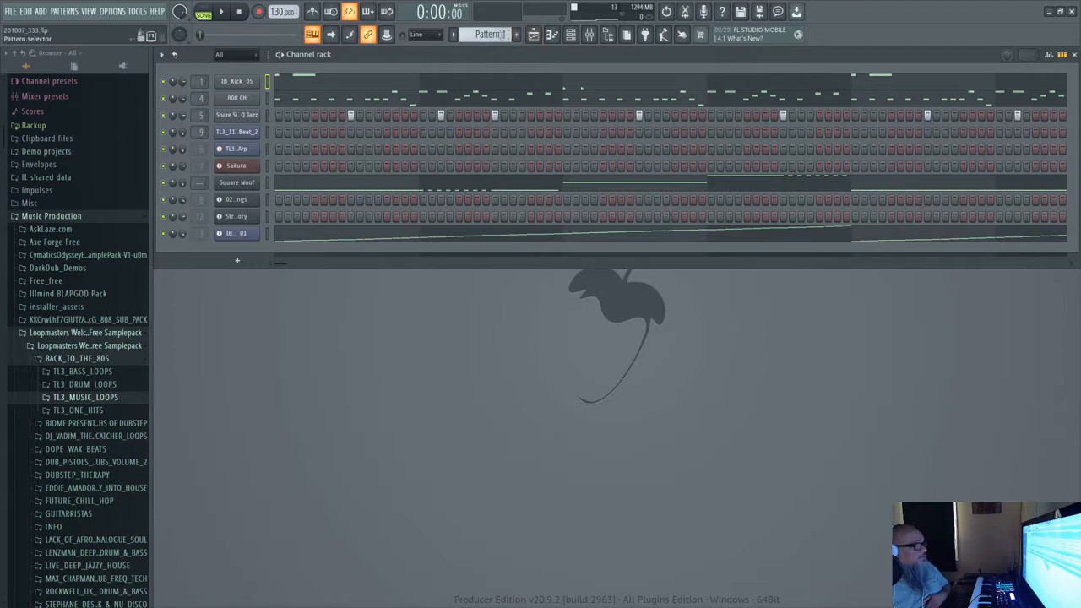
{"action": "scroll", "coordinate": [497, 32], "scroll_direction": "up", "scroll_amount": 1}
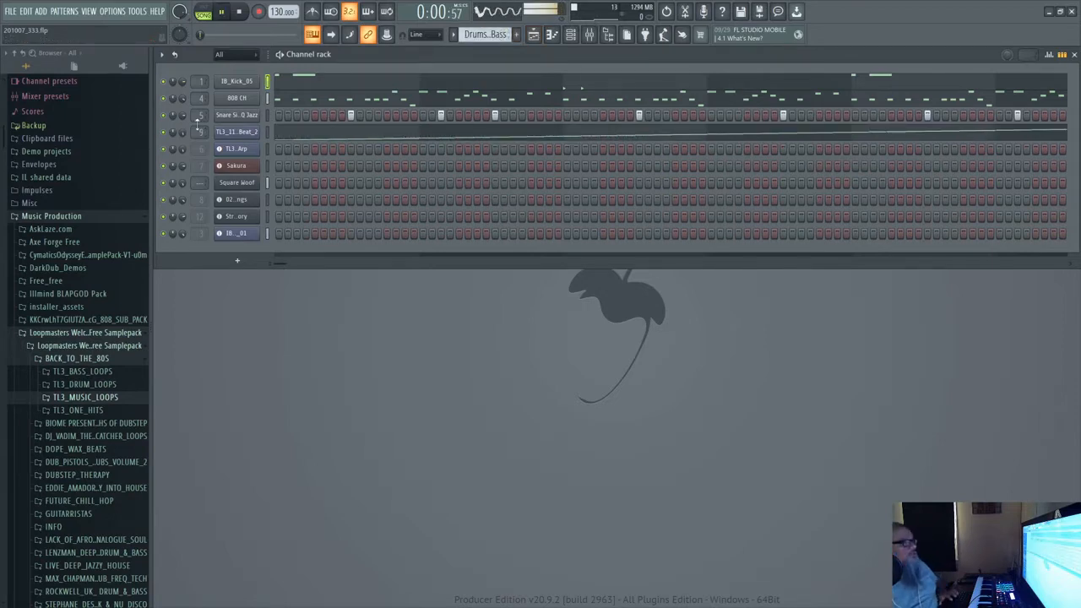
Switch playback to pattern mode, then play the Drums..Bass pattern briefly and stop it
{"action": "left_click", "coordinate": [195, 10]}
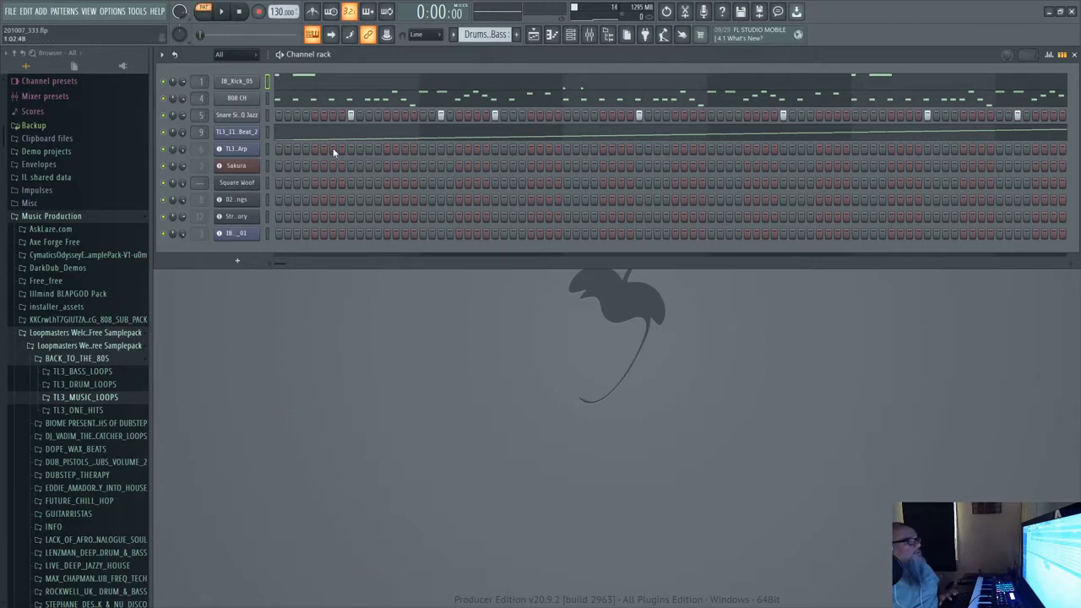
{"action": "key", "text": "space"}
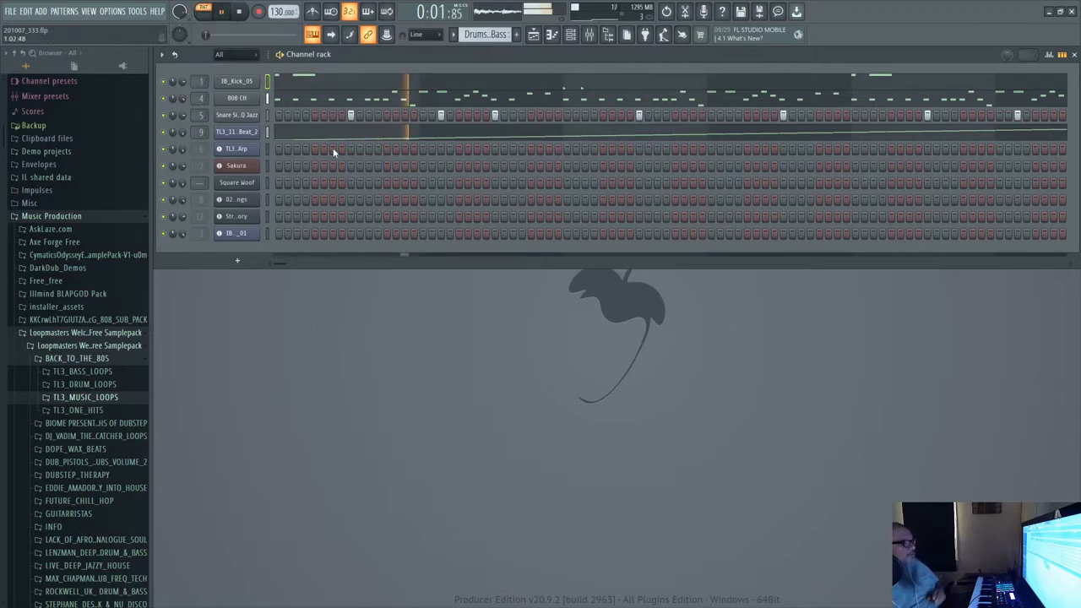
{"action": "key", "text": "space"}
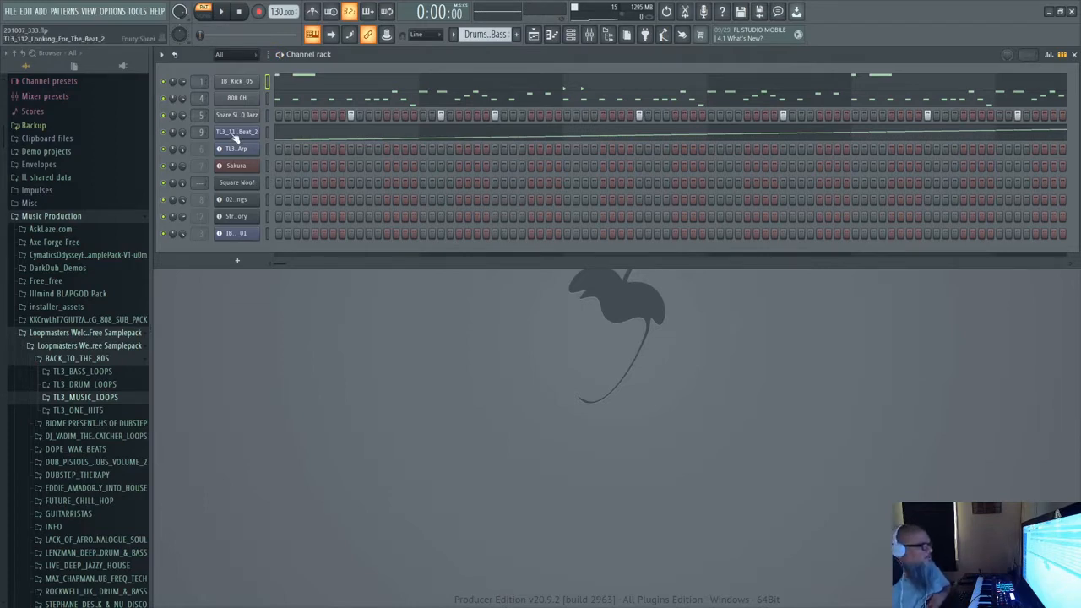
Inspect the Fruity Slicer channels TL3_112_Looking_For_The_Beat_2, TL3_112_C_Boogie_Down_Arp and IB_140_Percs_01, closing each one after viewing
{"action": "left_click", "coordinate": [235, 135]}
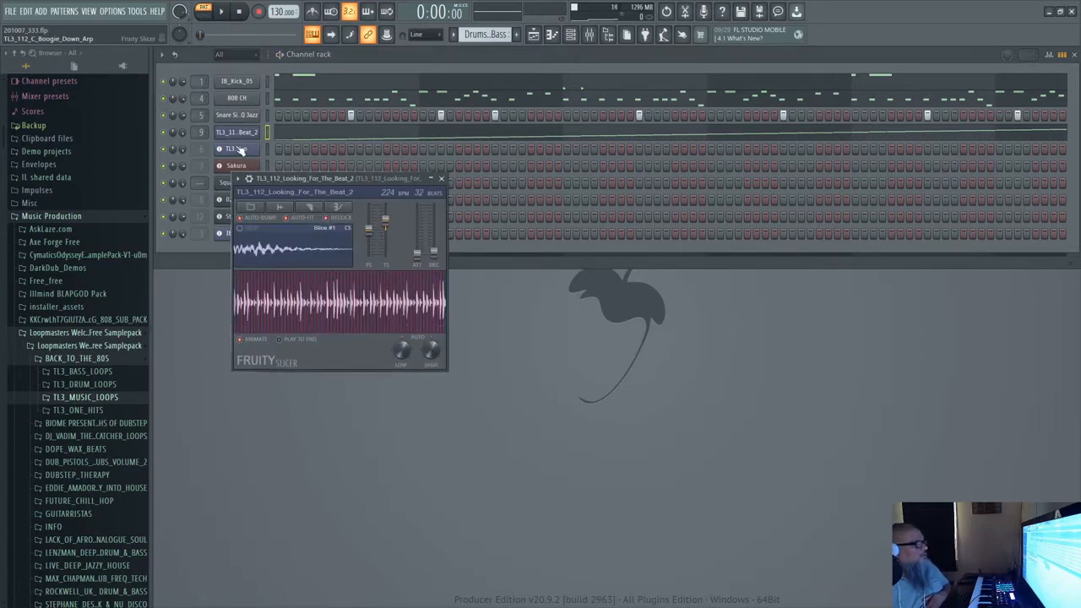
{"action": "left_click", "coordinate": [442, 179]}
{"action": "left_click", "coordinate": [237, 150]}
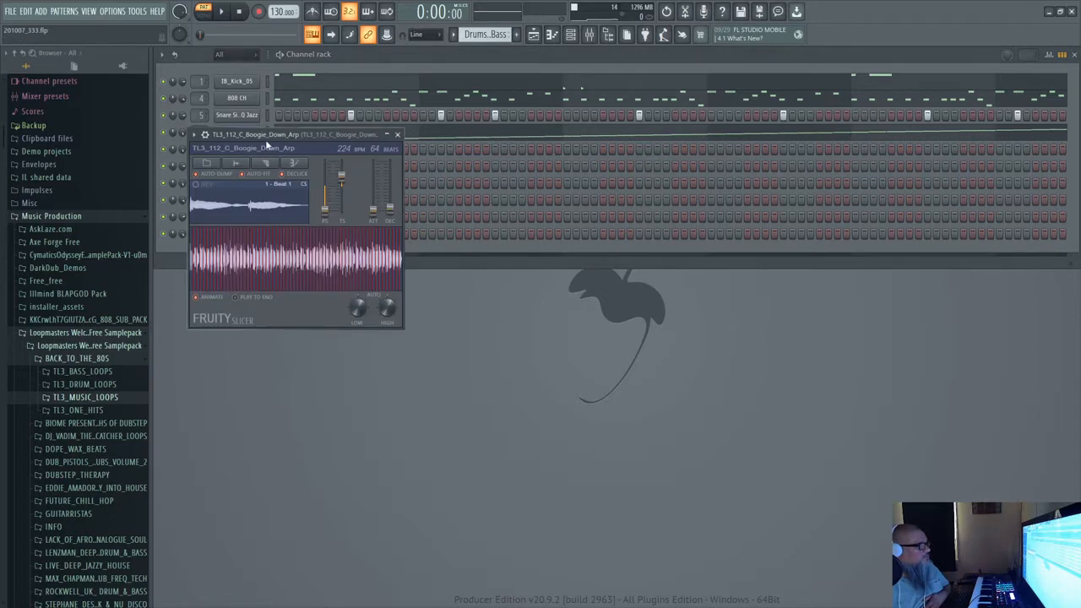
{"action": "left_click", "coordinate": [395, 131]}
{"action": "left_click", "coordinate": [239, 230]}
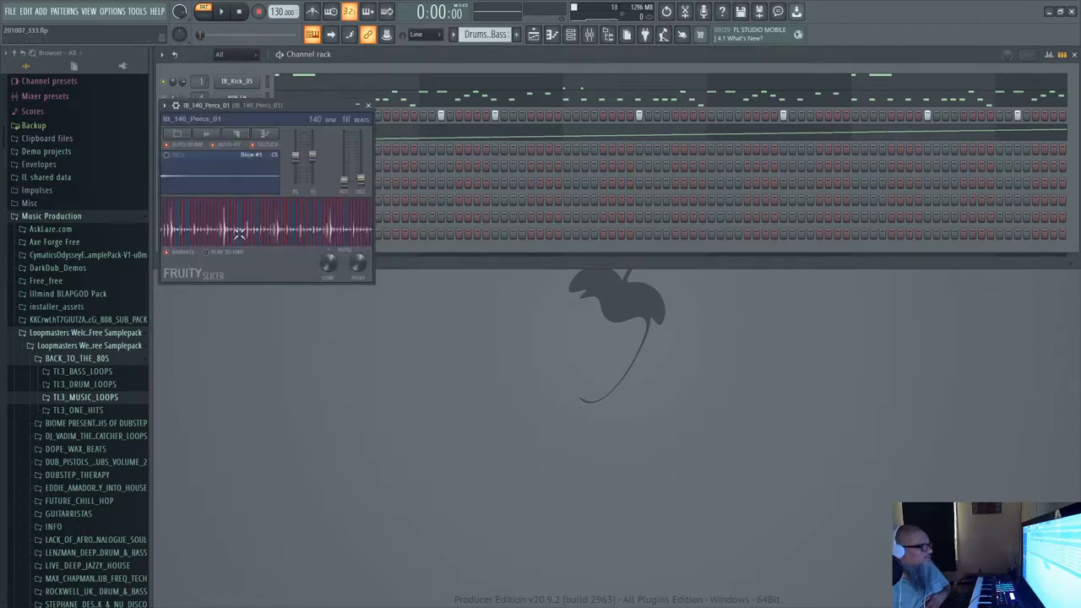
{"action": "left_click", "coordinate": [369, 106]}
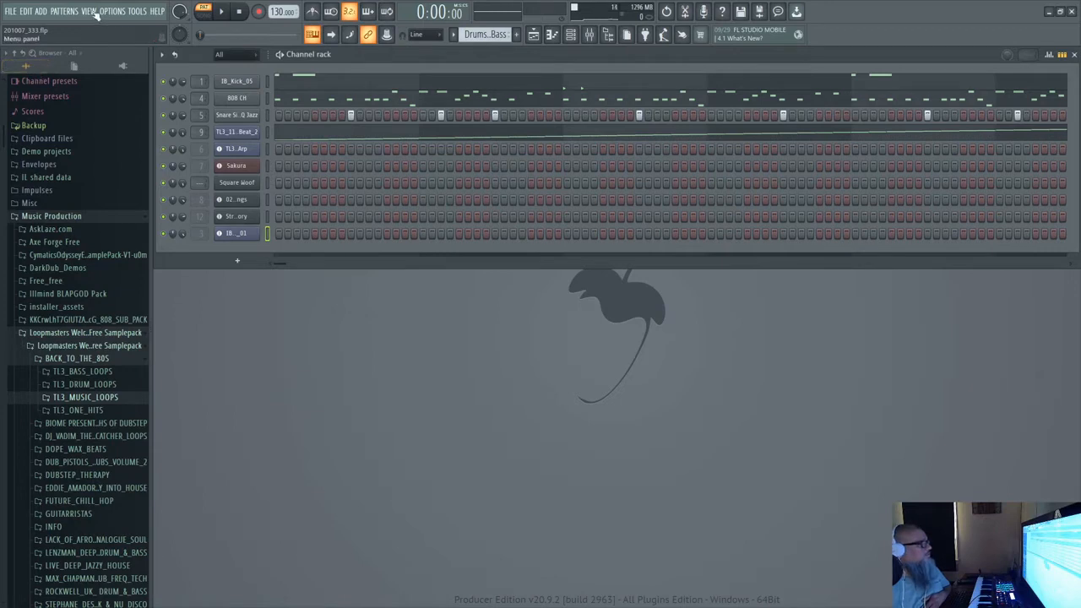
Add an empty Fruity Slicer channel, move its window clear of the channel names, and close it
{"action": "left_click", "coordinate": [40, 11]}
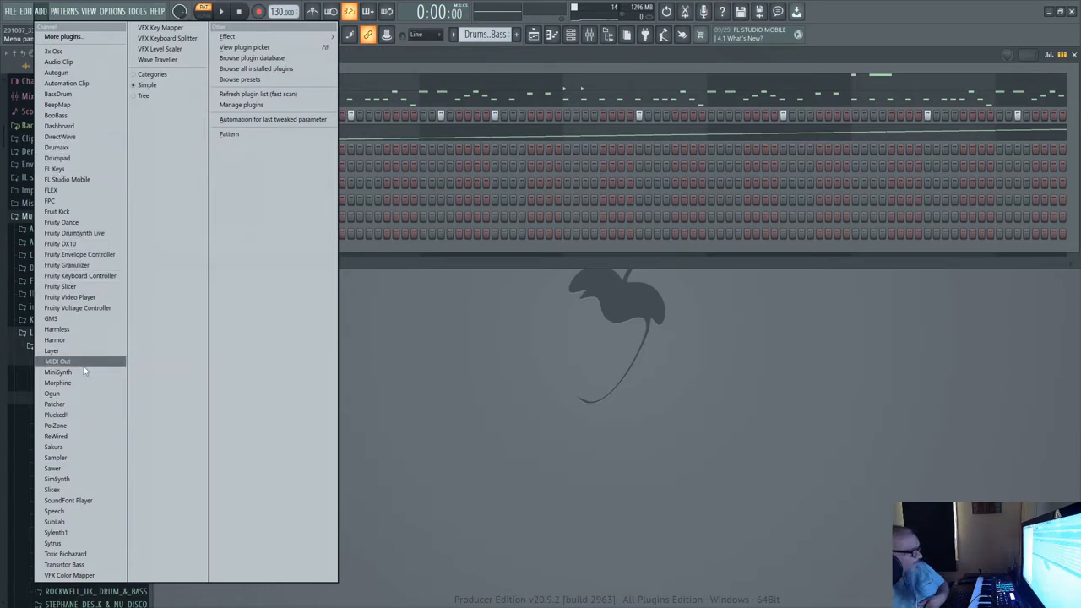
{"action": "left_click", "coordinate": [64, 287]}
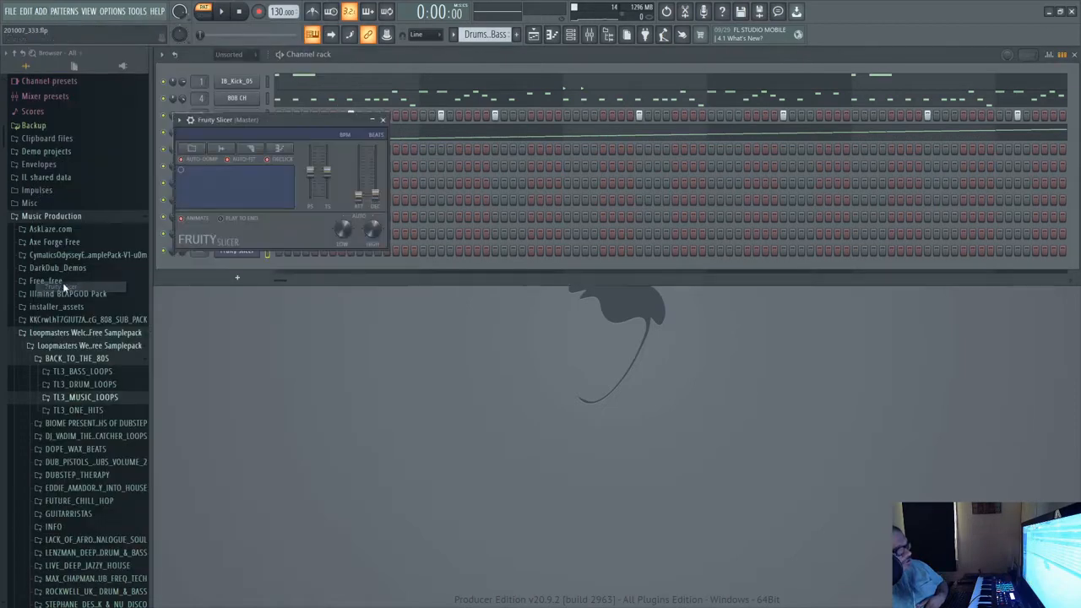
{"action": "left_click_drag", "start_coordinate": [283, 124], "coordinate": [496, 336]}
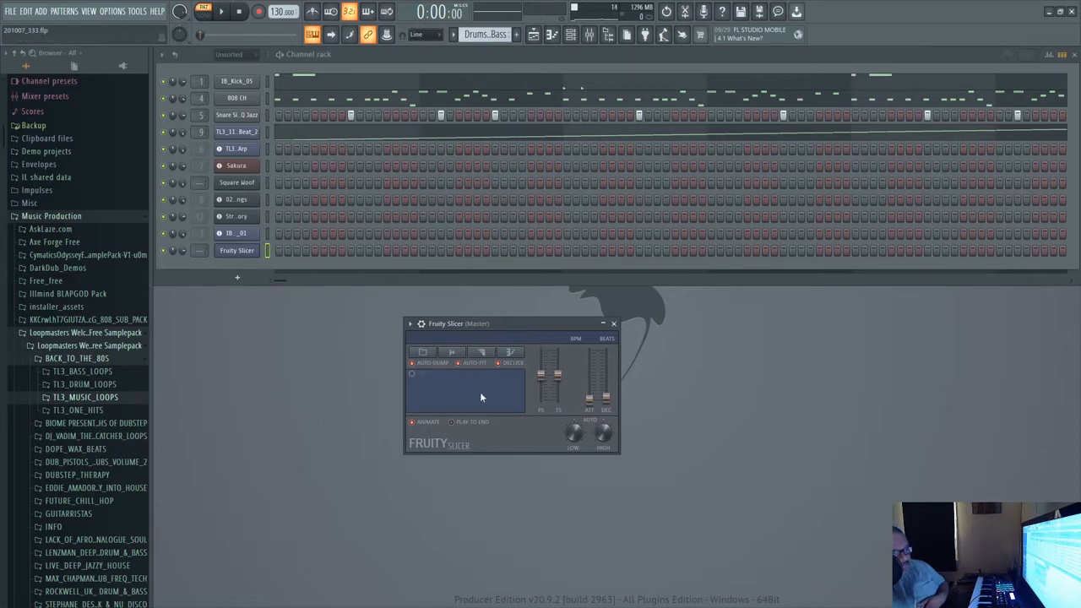
{"action": "left_click_drag", "start_coordinate": [515, 321], "coordinate": [544, 199]}
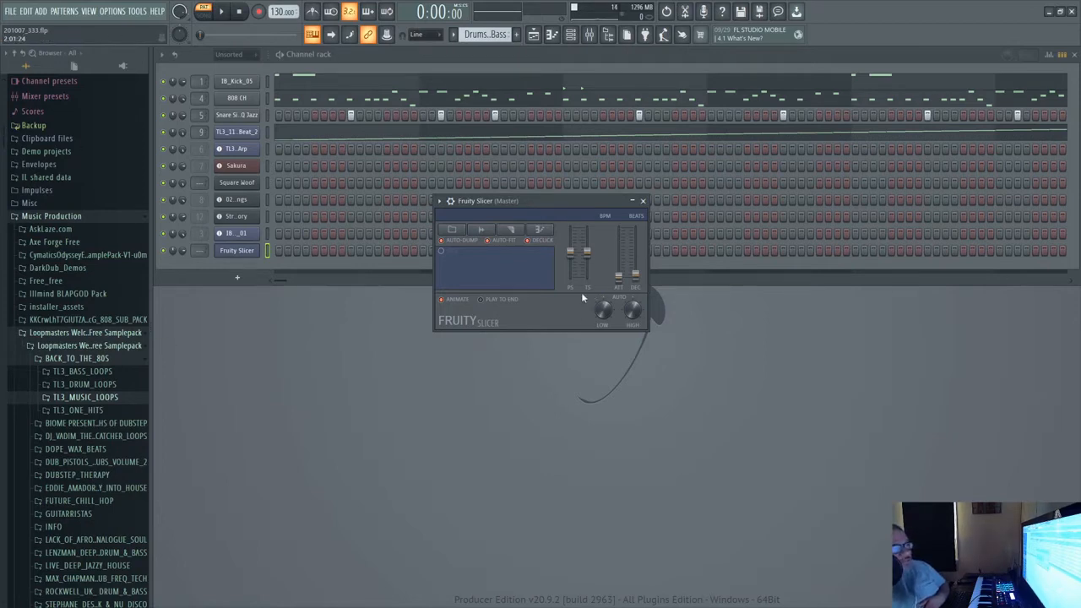
{"action": "left_click", "coordinate": [642, 201]}
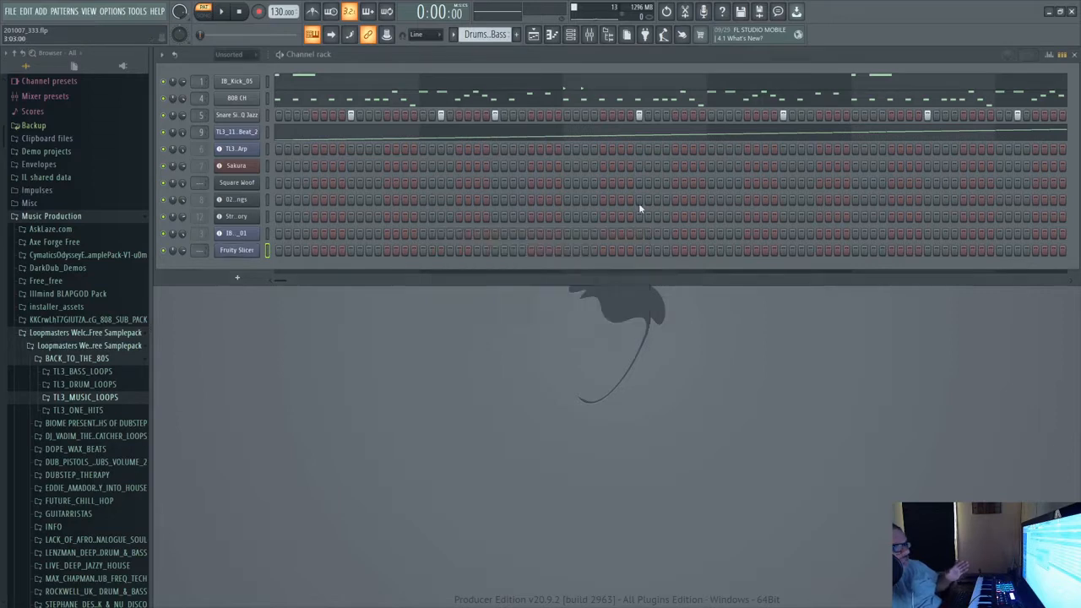
Collapse the Loopmasters sample folder and review the sliced TL3_112_Looking_For_The_Beat_2 and TL3_112_C_Boogie_Down_Arp loops again
{"action": "left_click", "coordinate": [76, 345]}
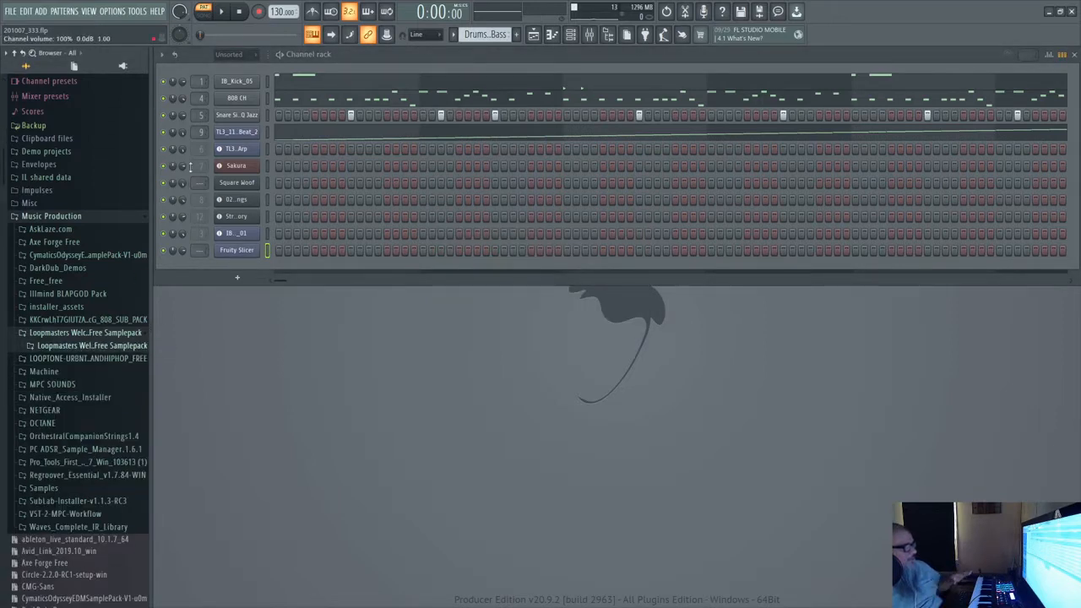
{"action": "left_click", "coordinate": [235, 133]}
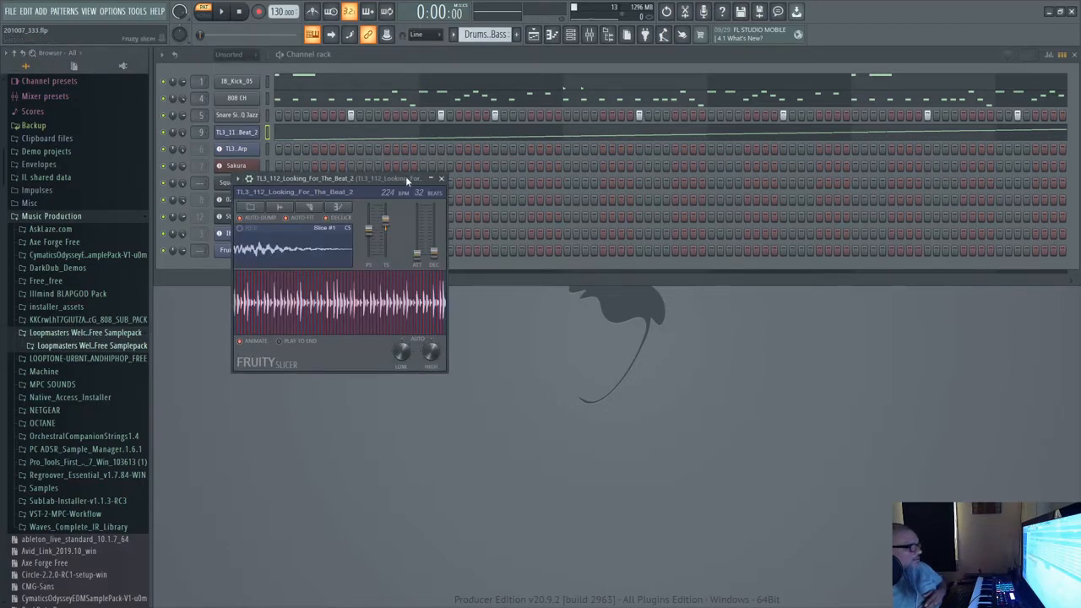
{"action": "left_click", "coordinate": [440, 179]}
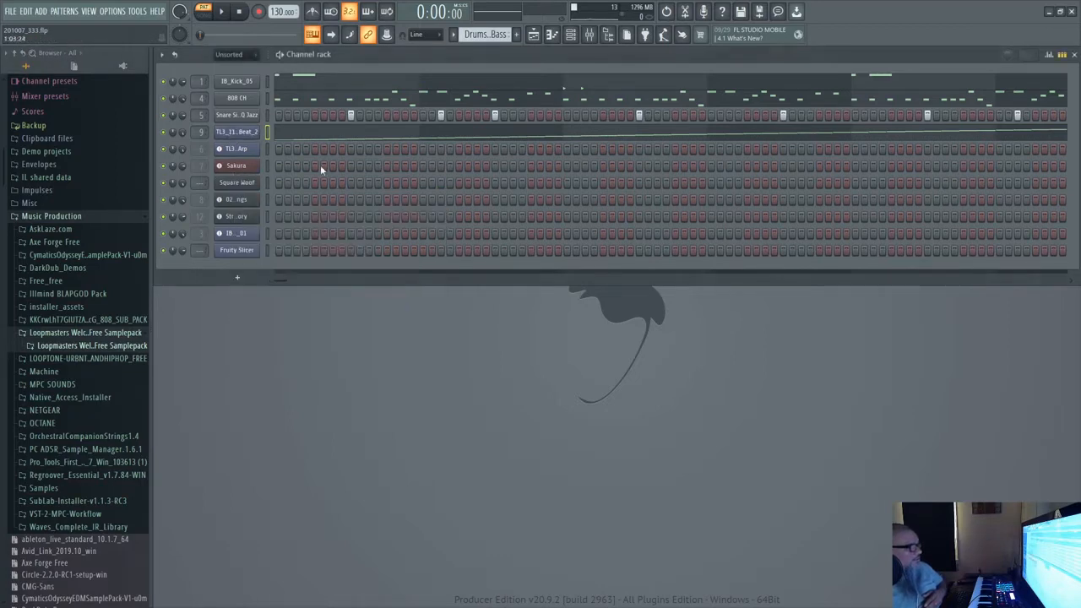
{"action": "left_click", "coordinate": [252, 149]}
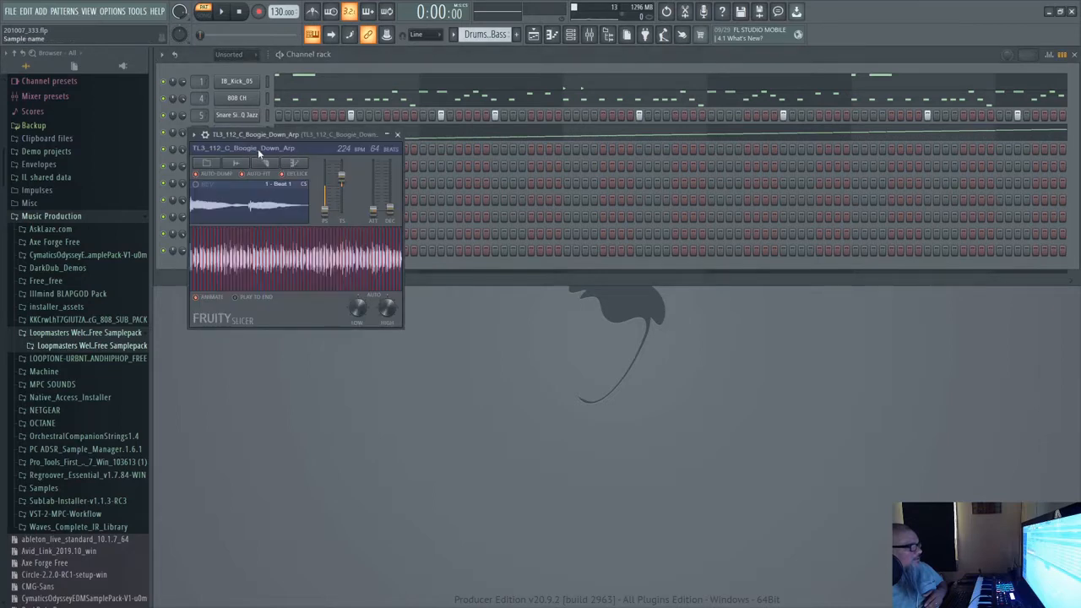
{"action": "left_click", "coordinate": [397, 134]}
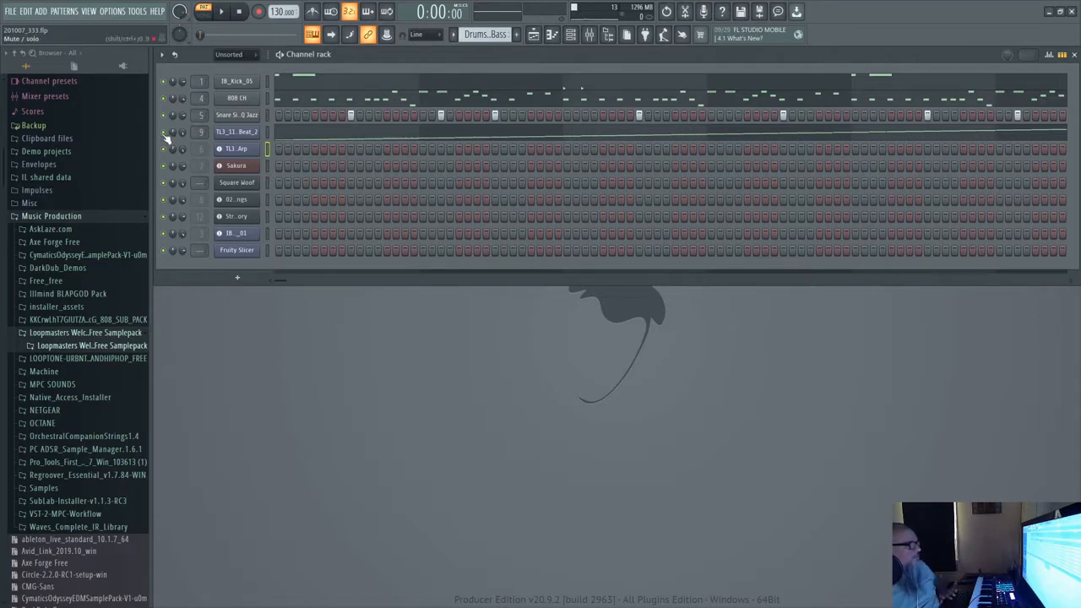
{"action": "left_click", "coordinate": [253, 132]}
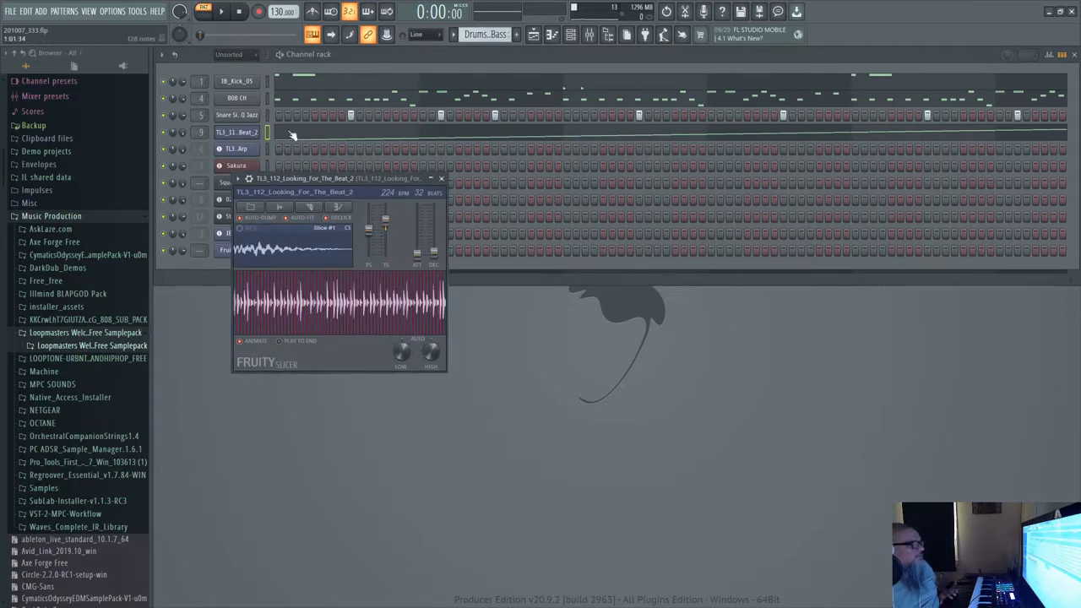
{"action": "left_click", "coordinate": [250, 210]}
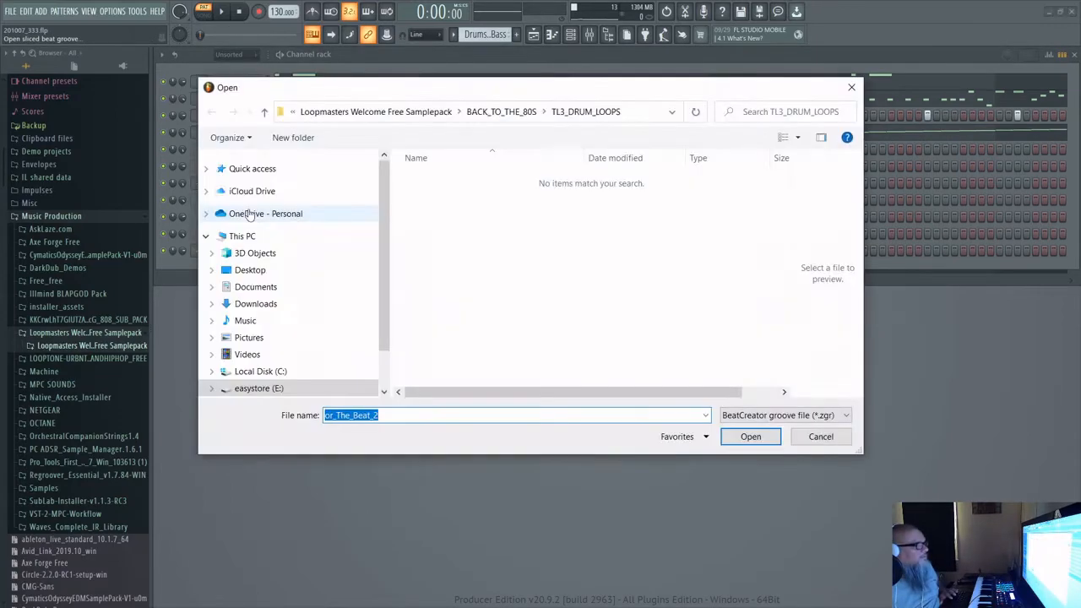
{"action": "left_click", "coordinate": [820, 437]}
{"action": "left_click", "coordinate": [441, 180]}
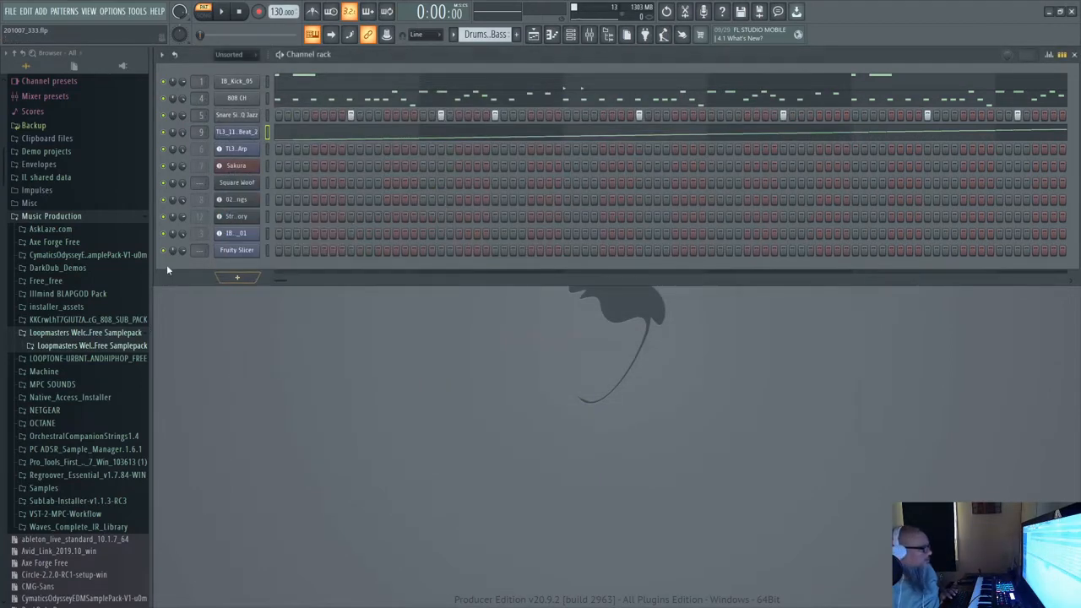
Open the TL3_DRUM_LOOPS folder under BACK_TO_THE_80S and preview TL3_112_House_Of_88_Drums and TL3_112_Looking_For_The_Beat_2
{"action": "left_click", "coordinate": [88, 335]}
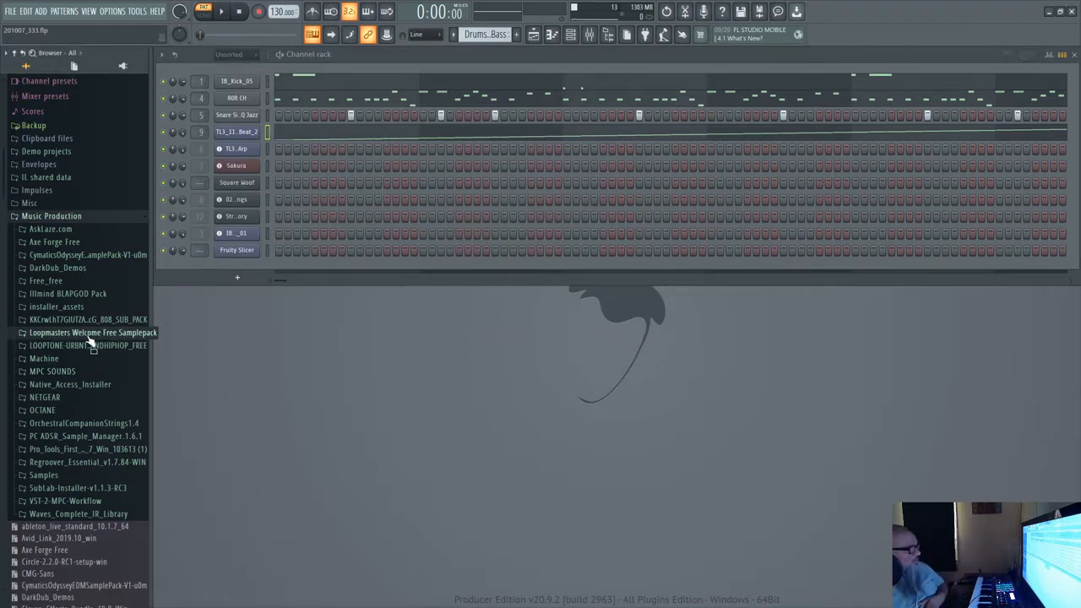
{"action": "left_click", "coordinate": [87, 333]}
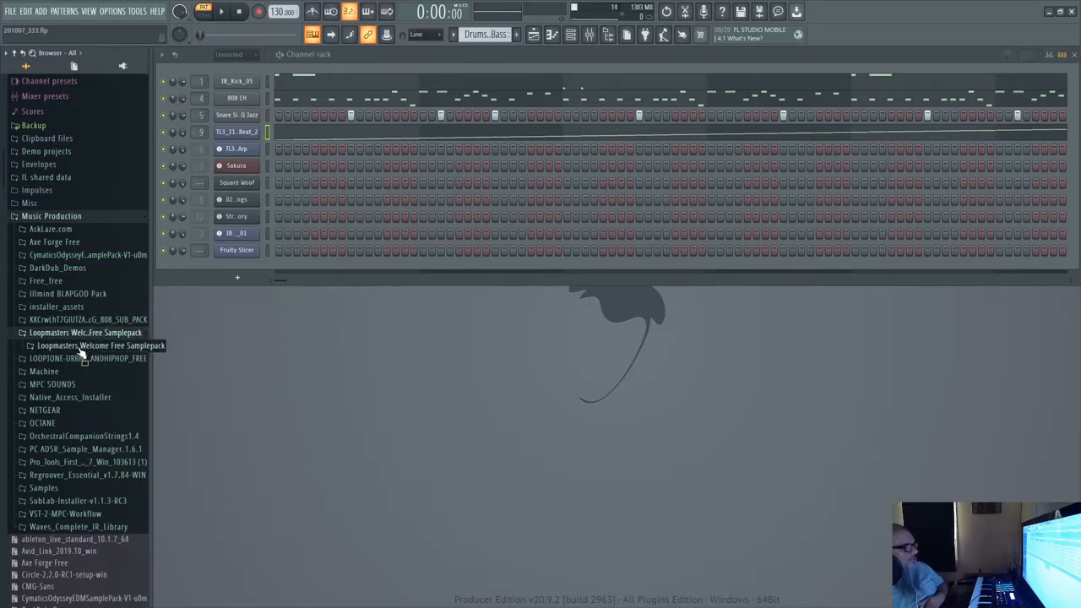
{"action": "left_click", "coordinate": [82, 347]}
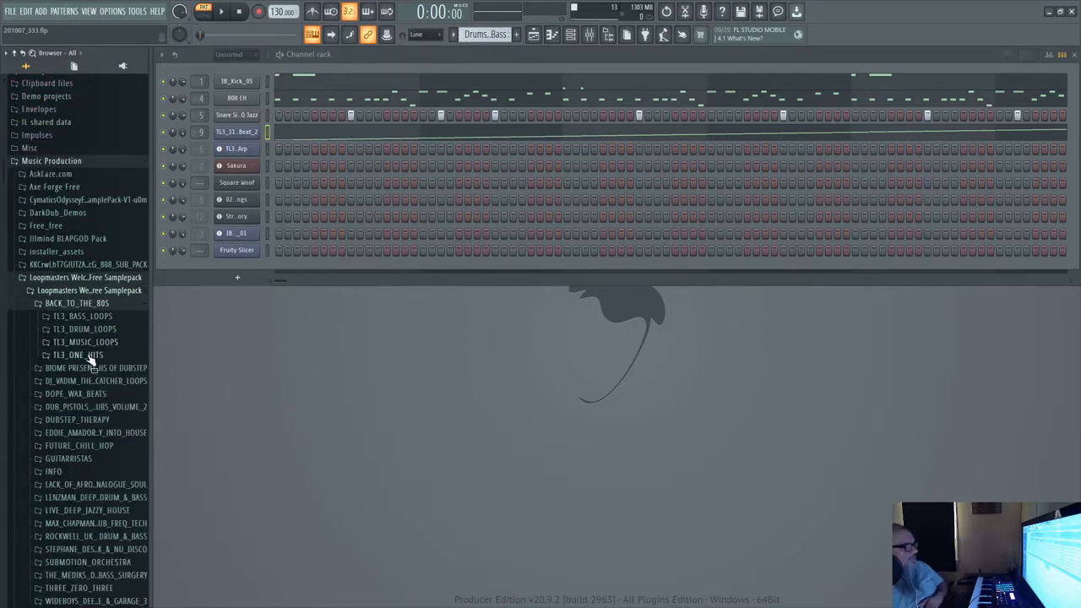
{"action": "left_click", "coordinate": [95, 329]}
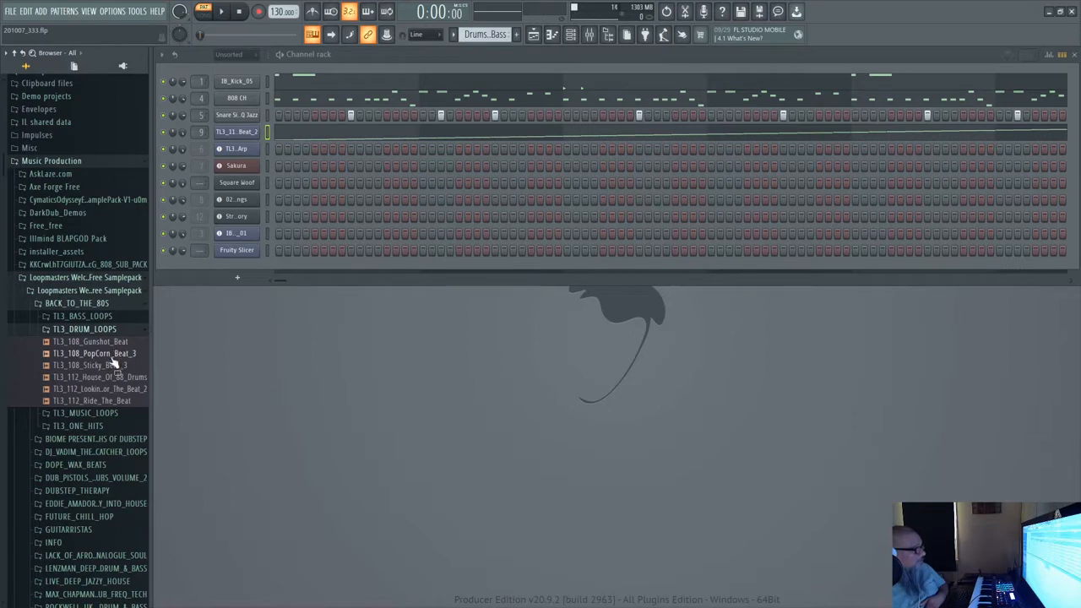
{"action": "left_click", "coordinate": [105, 380]}
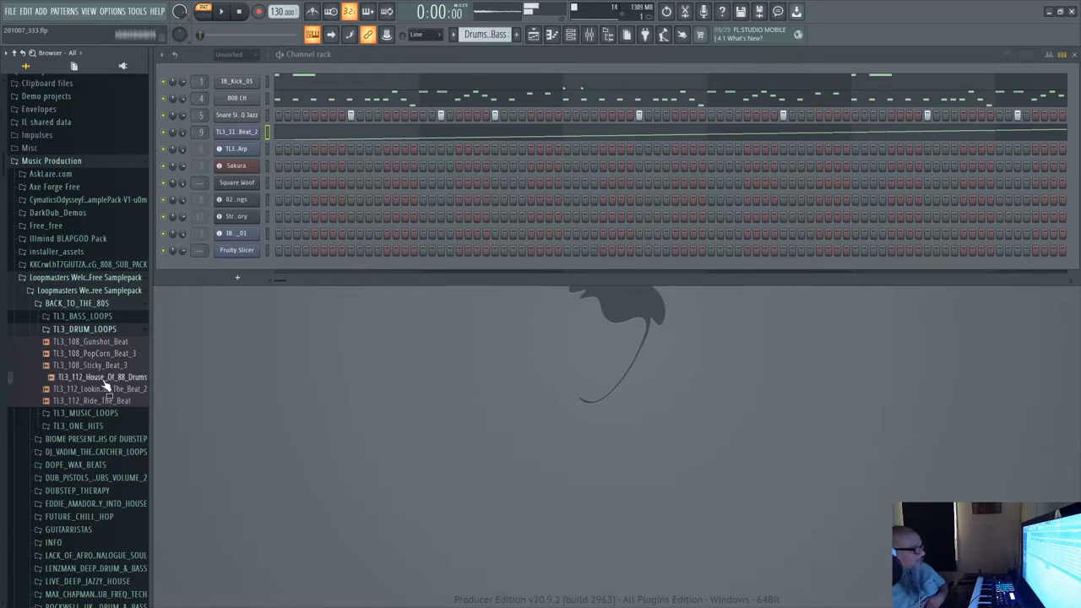
{"action": "left_click", "coordinate": [106, 389]}
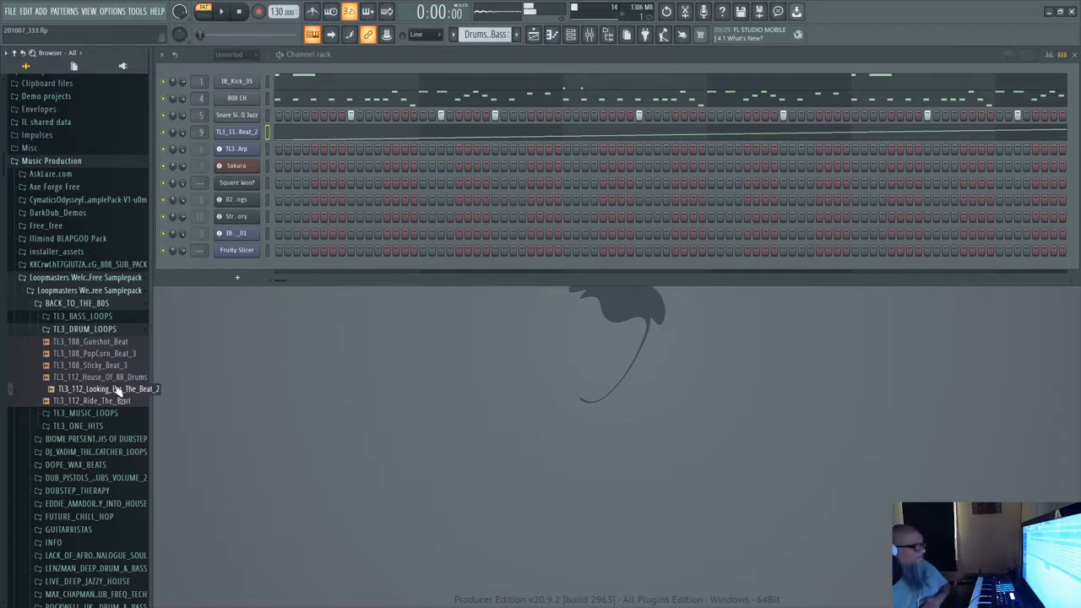
Play the pattern with only the TL3_112_Looking_For_The_Beat_2 channel soloed, then stop playback
{"action": "key", "text": "space"}
{"action": "right_click", "coordinate": [164, 132]}
{"action": "left_click", "coordinate": [176, 139]}
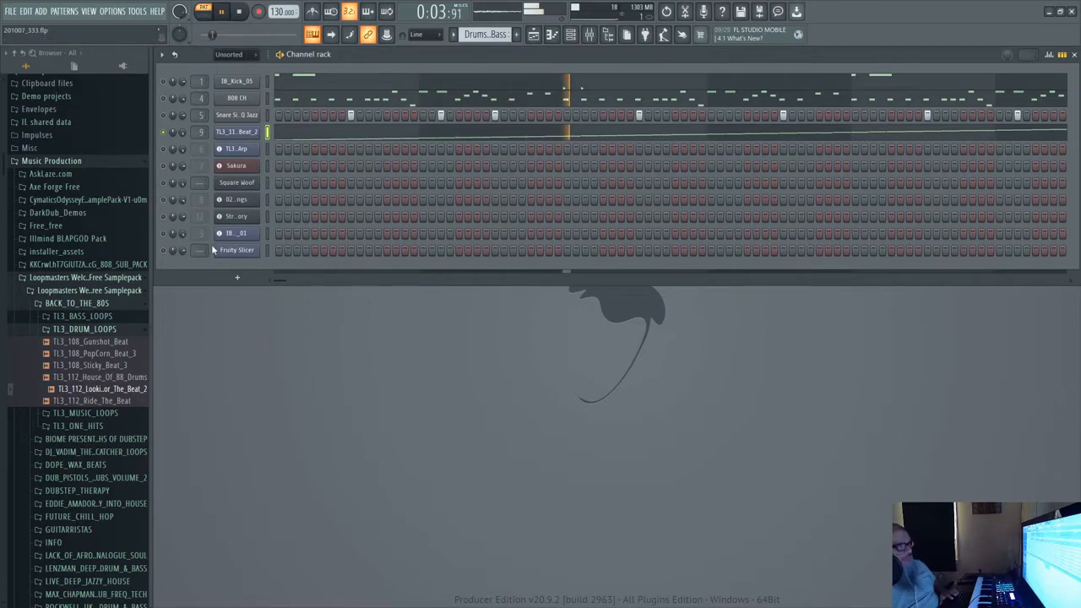
{"action": "key", "text": "space"}
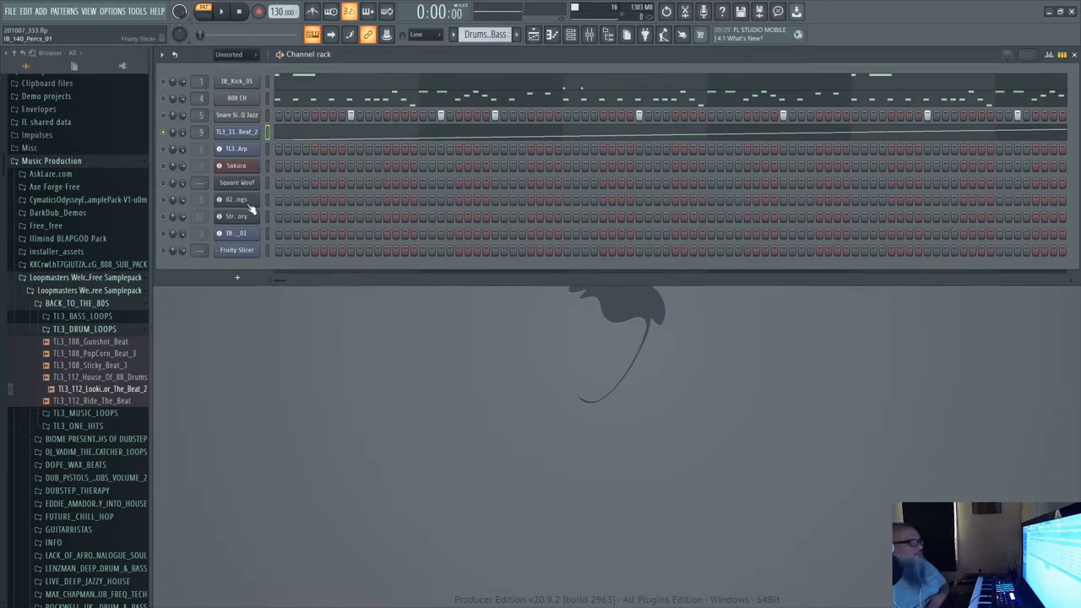
Load the TL3_112_Looking_For_The_Beat_2 drum loop from the browser into the empty Fruity Slicer channel
{"action": "left_click", "coordinate": [236, 250]}
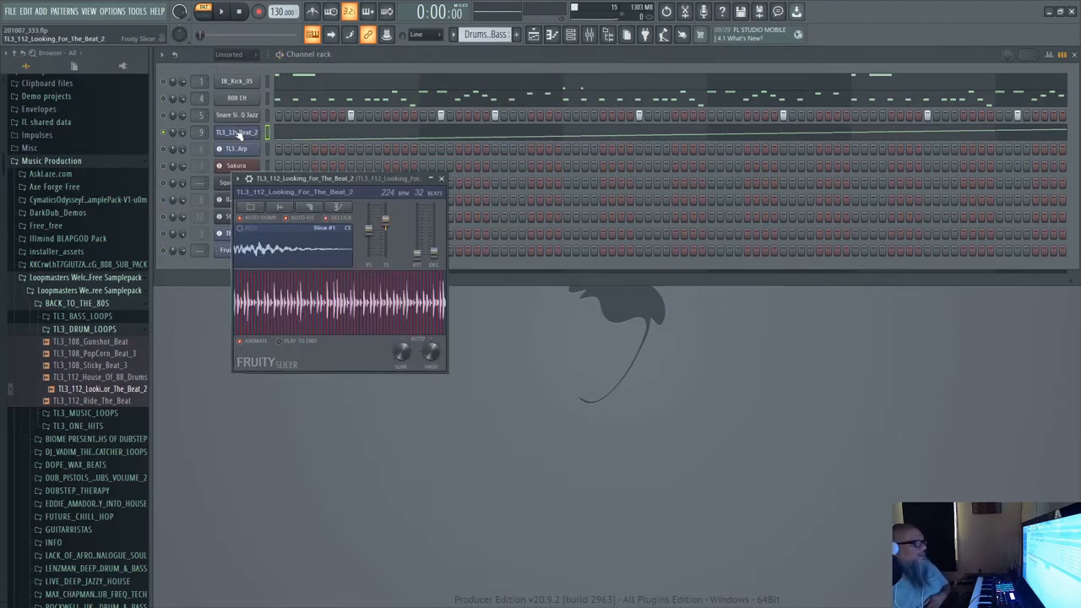
{"action": "left_click", "coordinate": [441, 180]}
{"action": "left_click", "coordinate": [237, 250]}
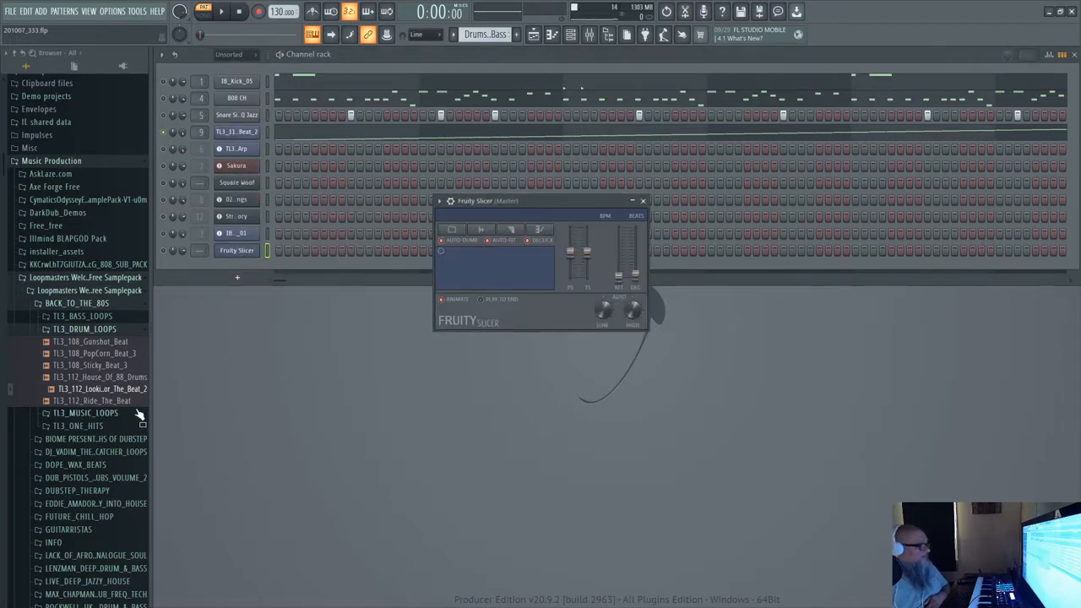
{"action": "left_click_drag", "start_coordinate": [117, 390], "coordinate": [483, 253]}
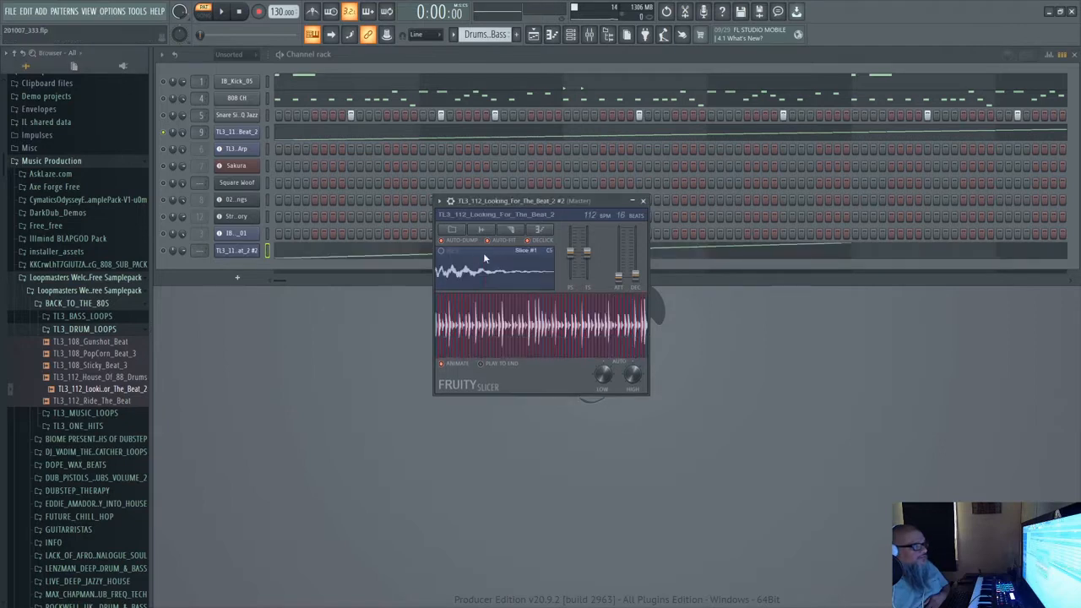
Solo the new TL3_112_Looking_For_The_Beat_2 #2 channel for a short playback and open its piano roll
{"action": "left_click", "coordinate": [643, 200]}
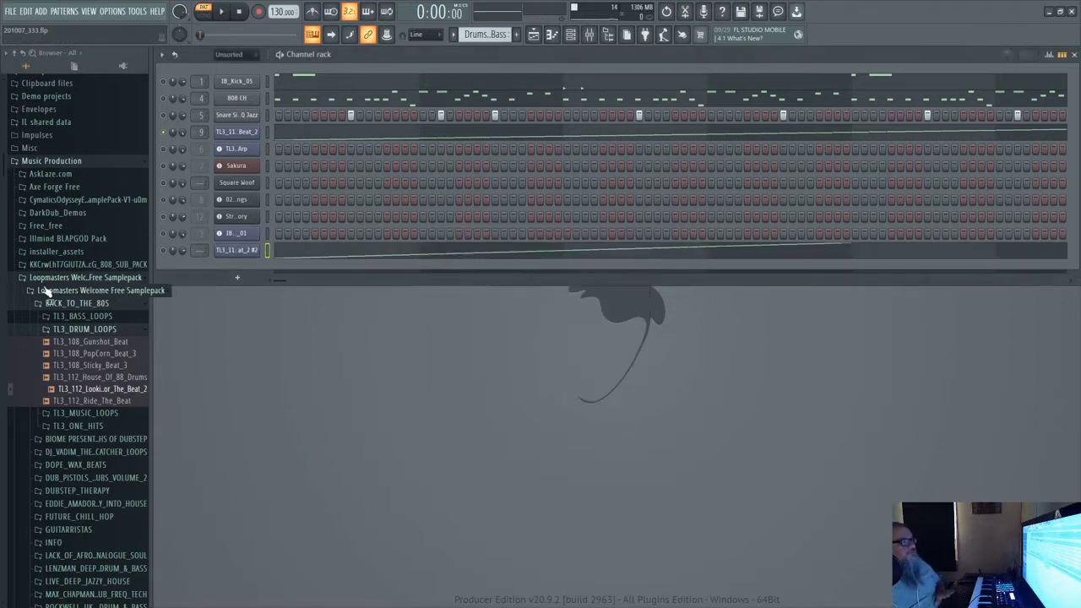
{"action": "left_click", "coordinate": [164, 251]}
{"action": "left_click", "coordinate": [164, 132]}
{"action": "key", "text": "space"}
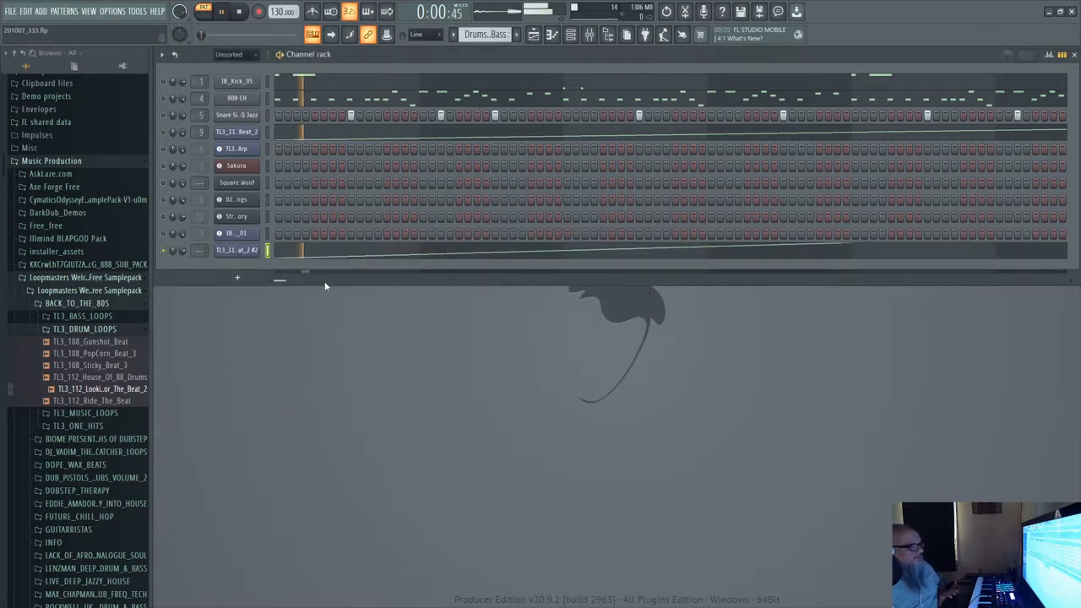
{"action": "left_click", "coordinate": [307, 251]}
{"action": "key", "text": "space"}
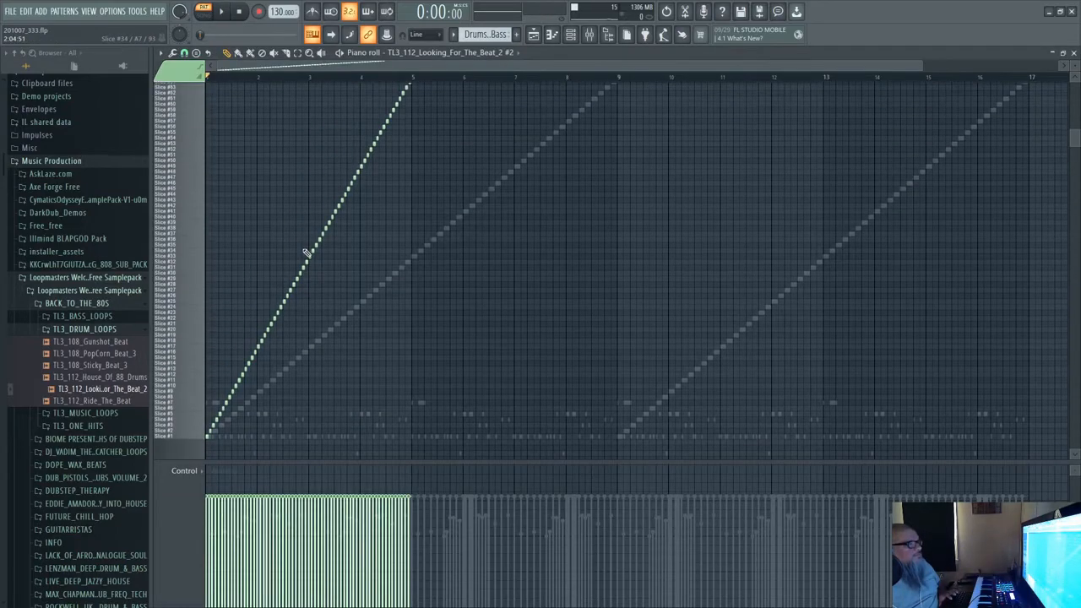
Examine the slice note sequence of the #2 channel against the ghost notes, play it once, and close the piano roll
{"action": "scroll", "coordinate": [399, 246], "scroll_direction": "up", "scroll_amount": 3}
{"action": "scroll", "coordinate": [446, 232], "scroll_direction": "down", "scroll_amount": 1}
{"action": "scroll", "coordinate": [439, 248], "scroll_direction": "down", "scroll_amount": 3}
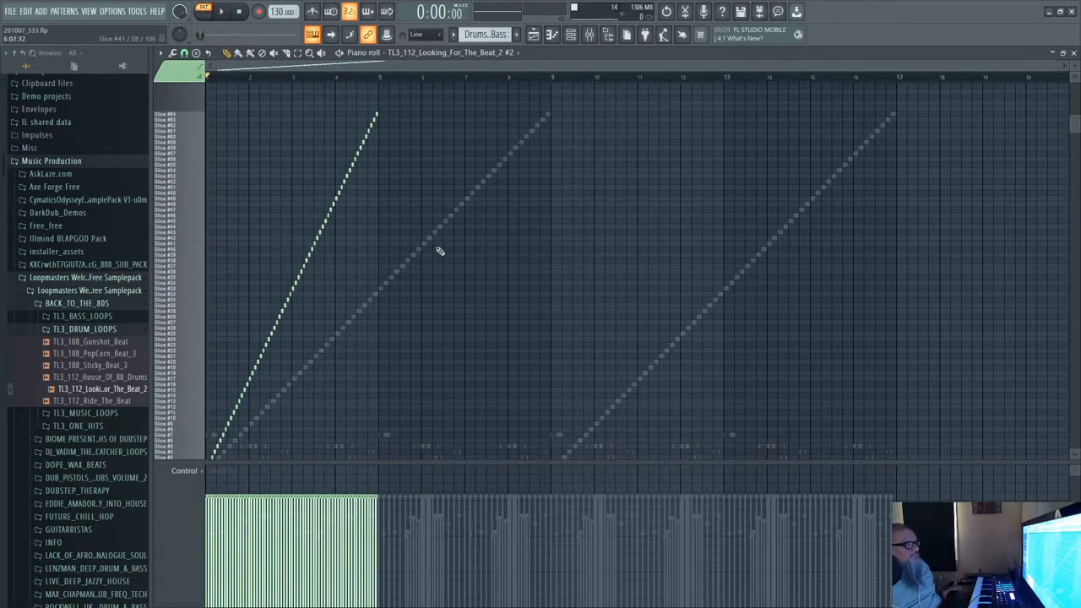
{"action": "scroll", "coordinate": [439, 251], "scroll_direction": "down", "scroll_amount": 1}
{"action": "scroll", "coordinate": [439, 250], "scroll_direction": "up", "scroll_amount": 1}
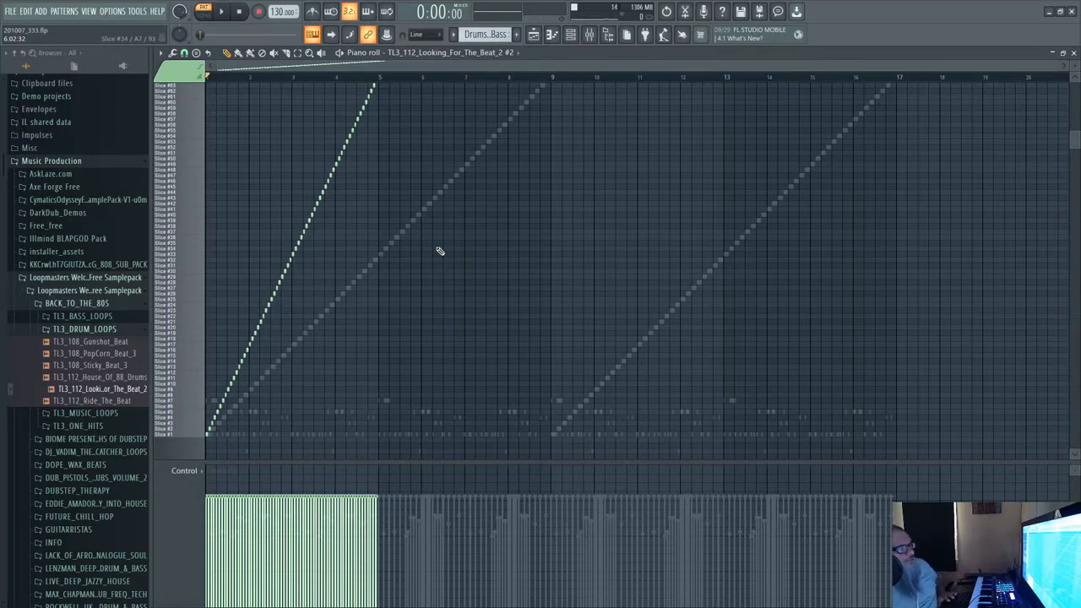
{"action": "key", "text": "space"}
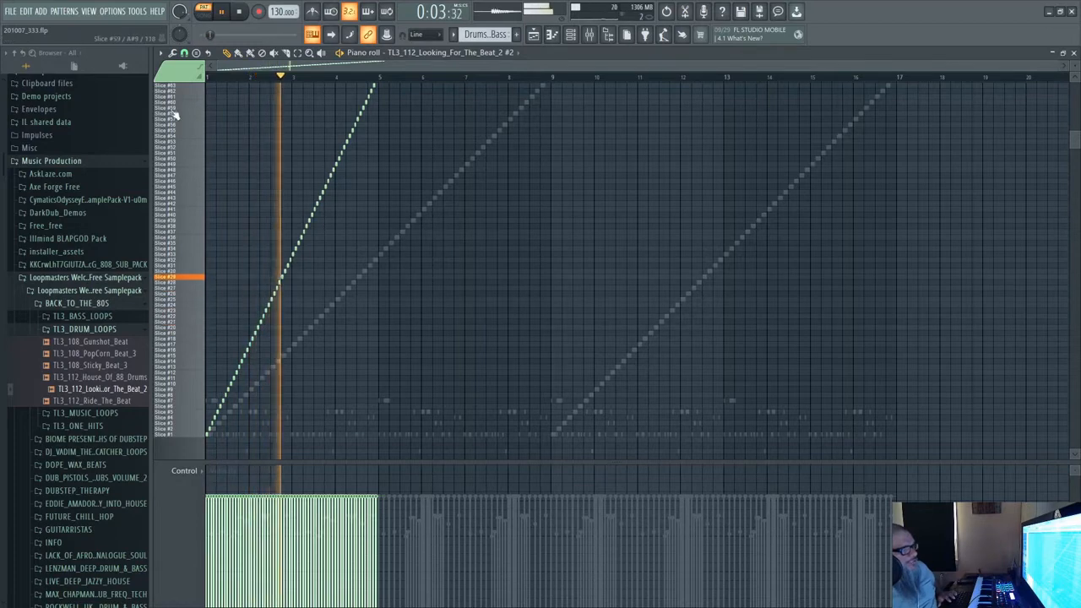
{"action": "key", "text": "space"}
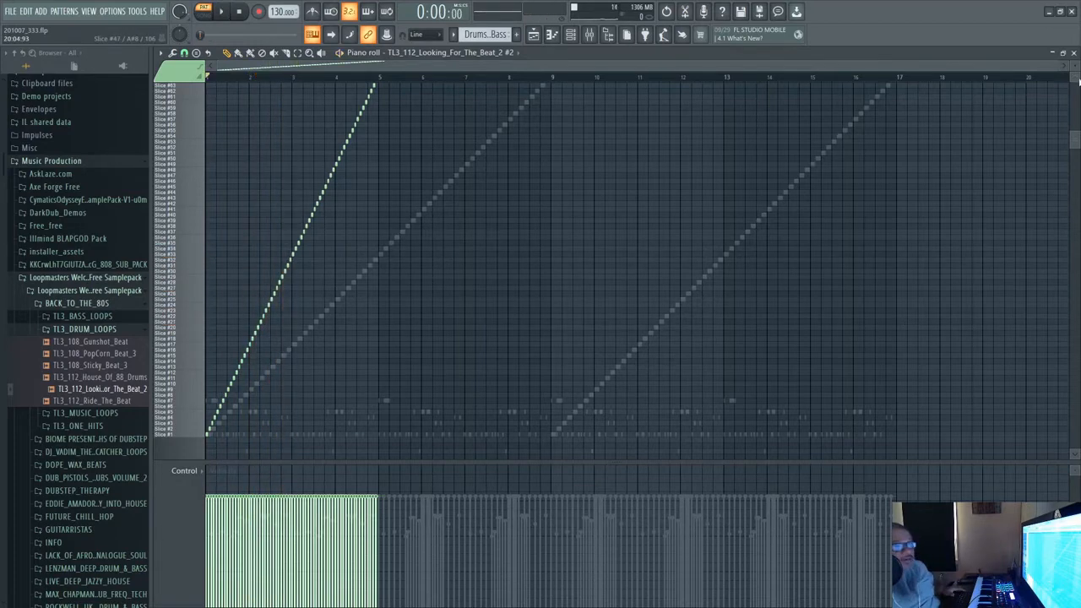
{"action": "left_click", "coordinate": [1073, 52]}
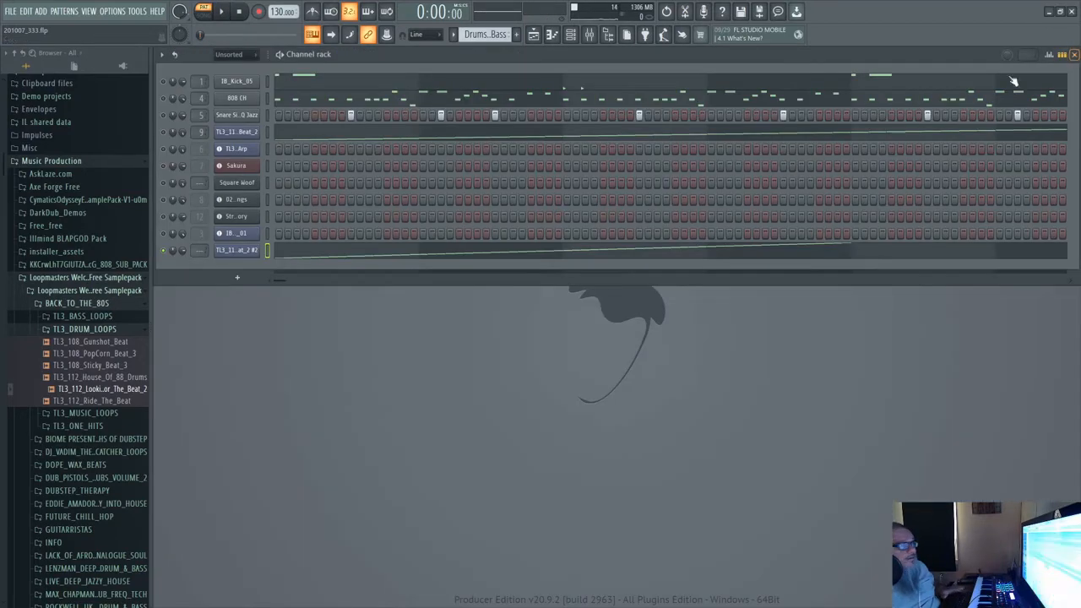
Set the #2 channel's Fruity Slicer loop length to 32 beats and play the result
{"action": "left_click", "coordinate": [242, 250]}
{"action": "left_click_drag", "start_coordinate": [596, 200], "coordinate": [616, 231]}
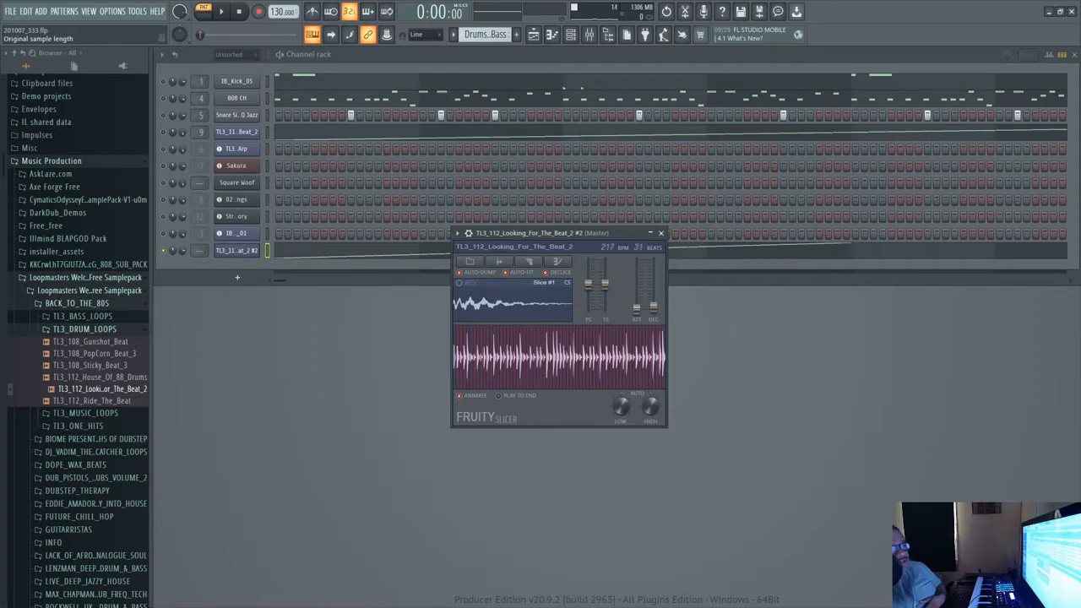
{"action": "left_click", "coordinate": [638, 248]}
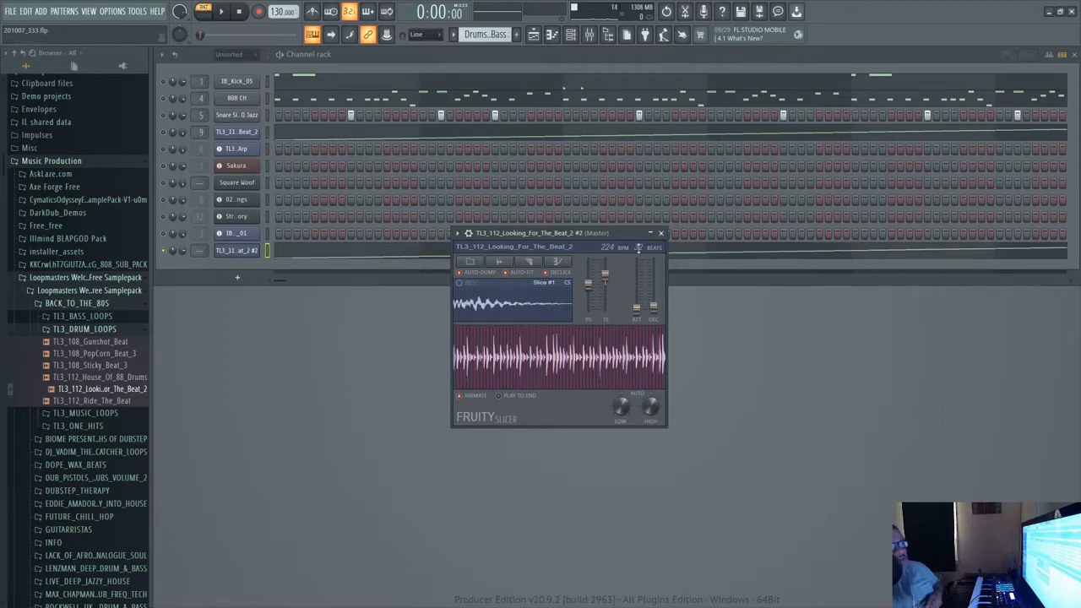
{"action": "key", "text": "space"}
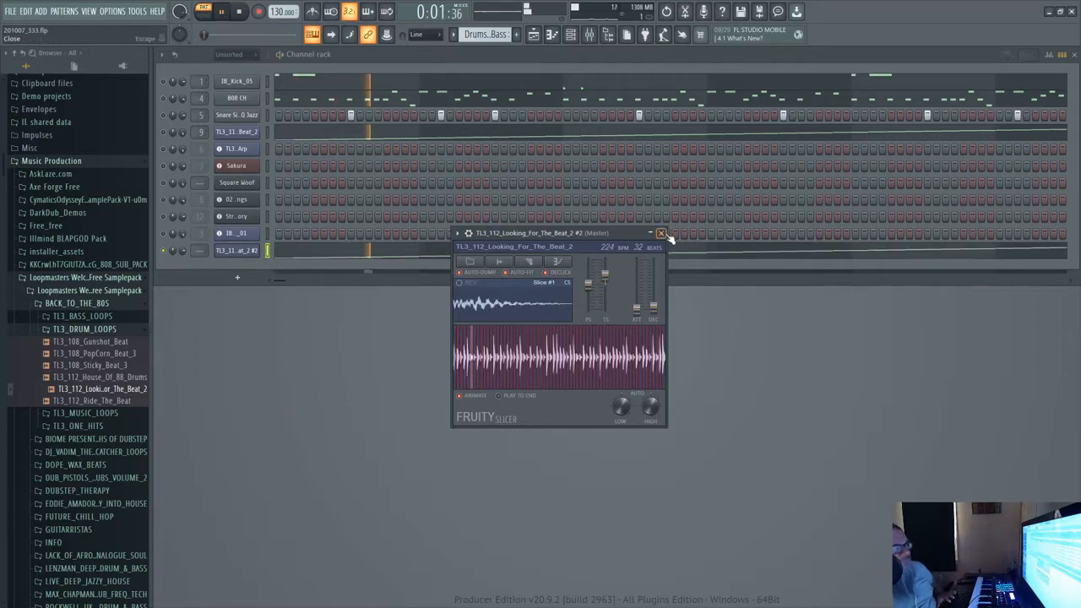
{"action": "left_click", "coordinate": [661, 233]}
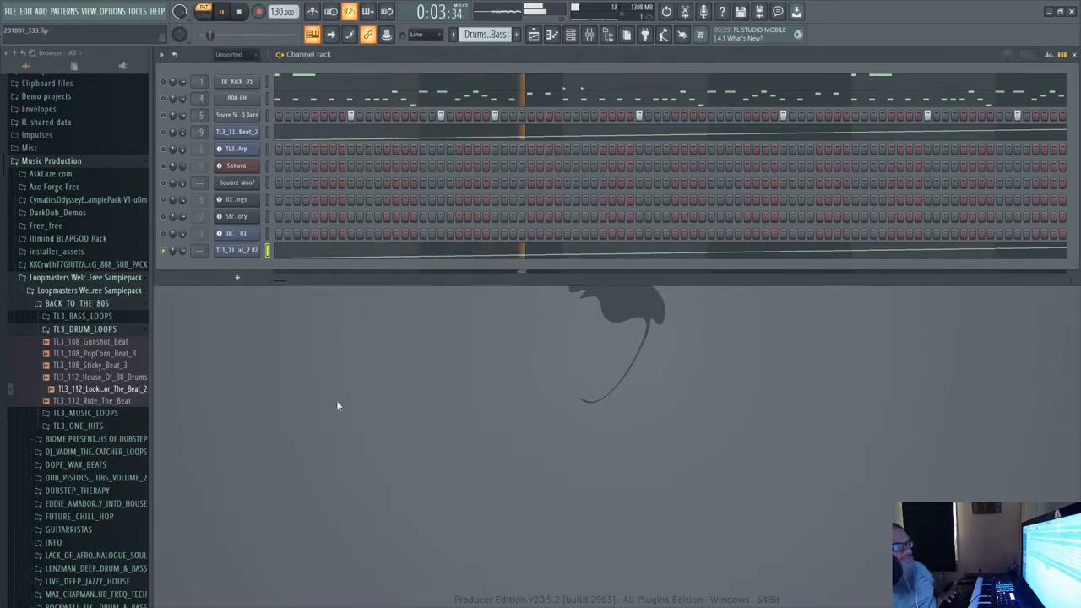
{"action": "left_click_drag", "start_coordinate": [278, 280], "coordinate": [199, 280]}
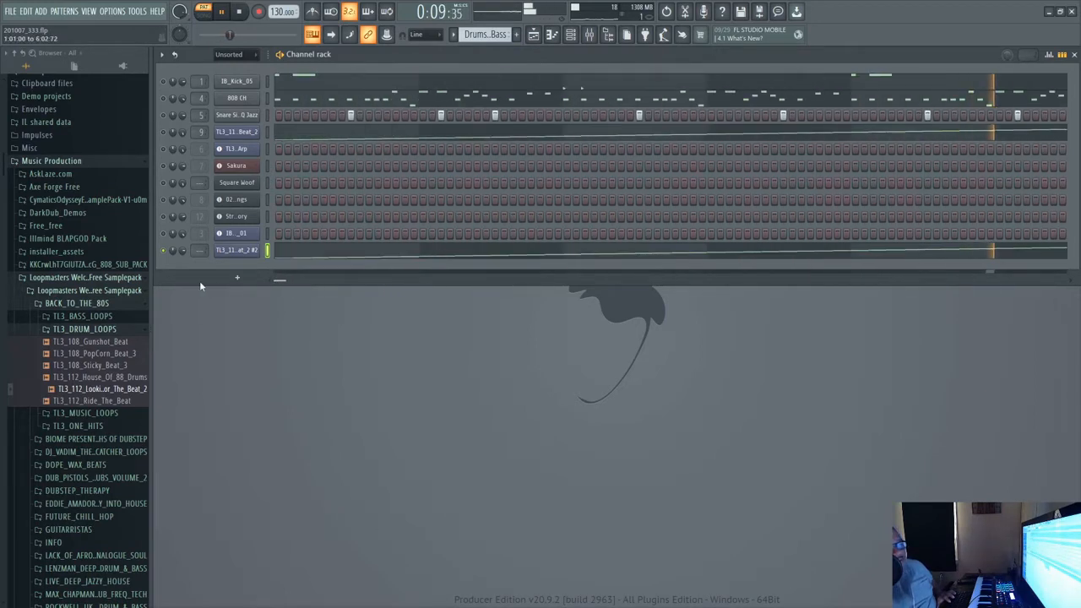
Set the #2 channel's Fruity Slicer loop length to 64 beats and start playback
{"action": "left_click", "coordinate": [228, 252]}
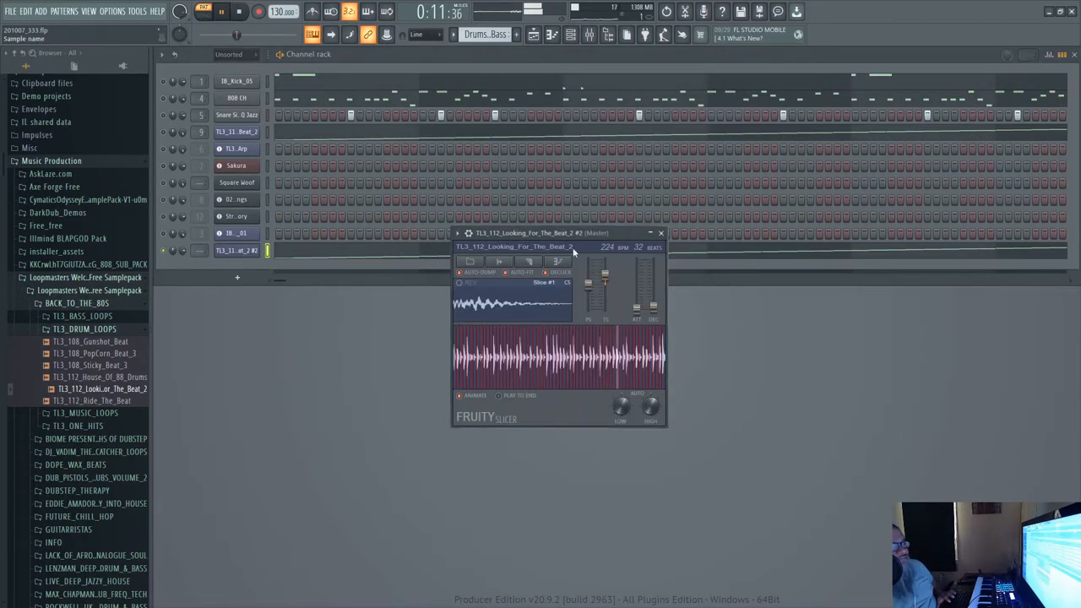
{"action": "key", "text": "space"}
{"action": "scroll", "coordinate": [641, 248], "scroll_direction": "up", "scroll_amount": 15}
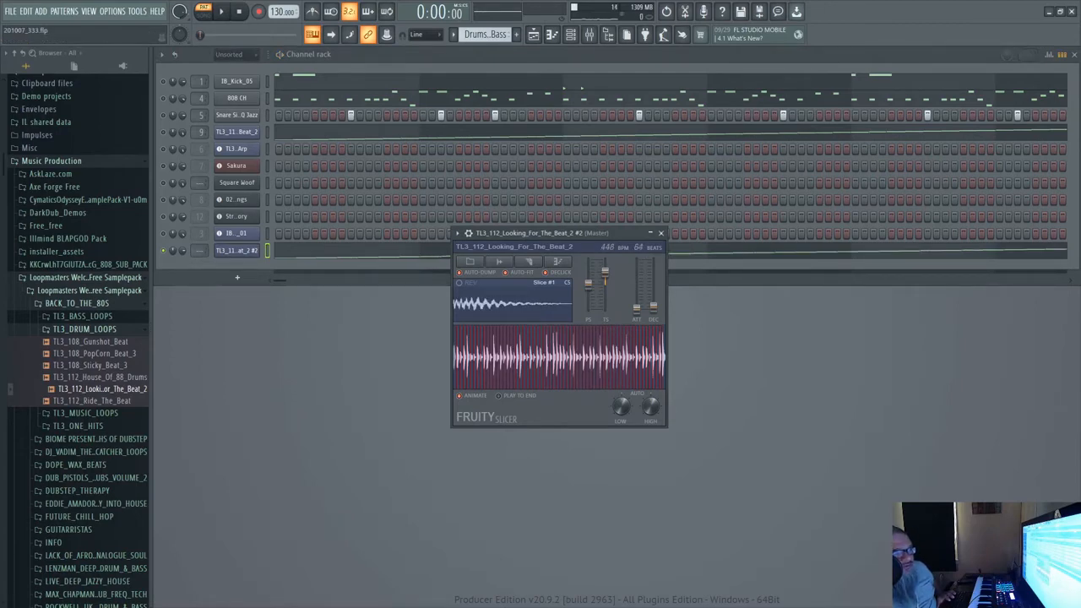
{"action": "key", "text": "space"}
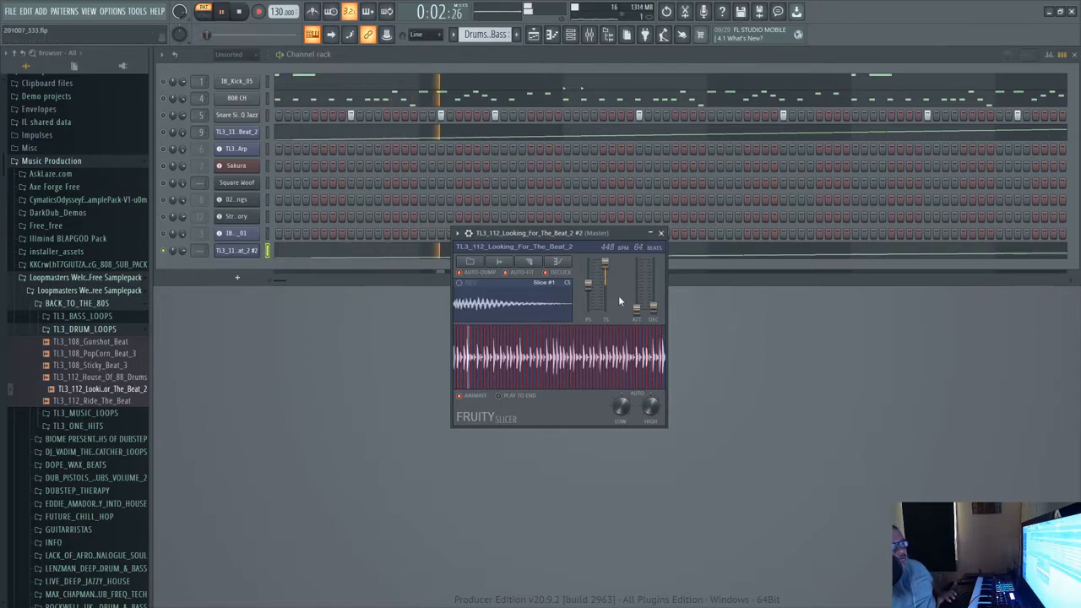
{"action": "left_click", "coordinate": [661, 233]}
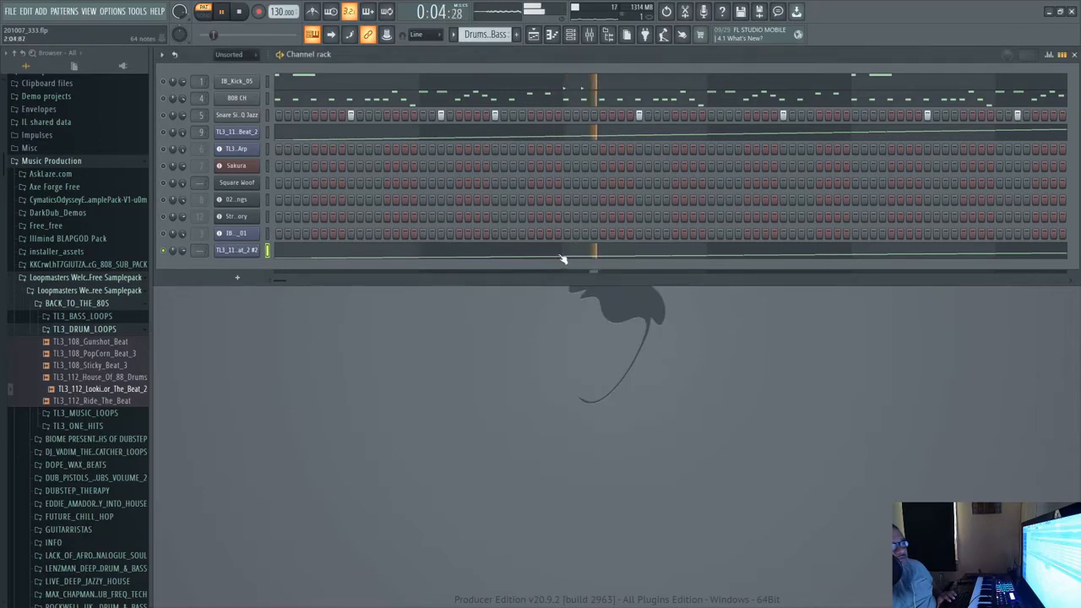
Examine how the stretched slice notes spread across the #2 channel's piano roll during playback, then close it and stop
{"action": "left_click", "coordinate": [563, 257]}
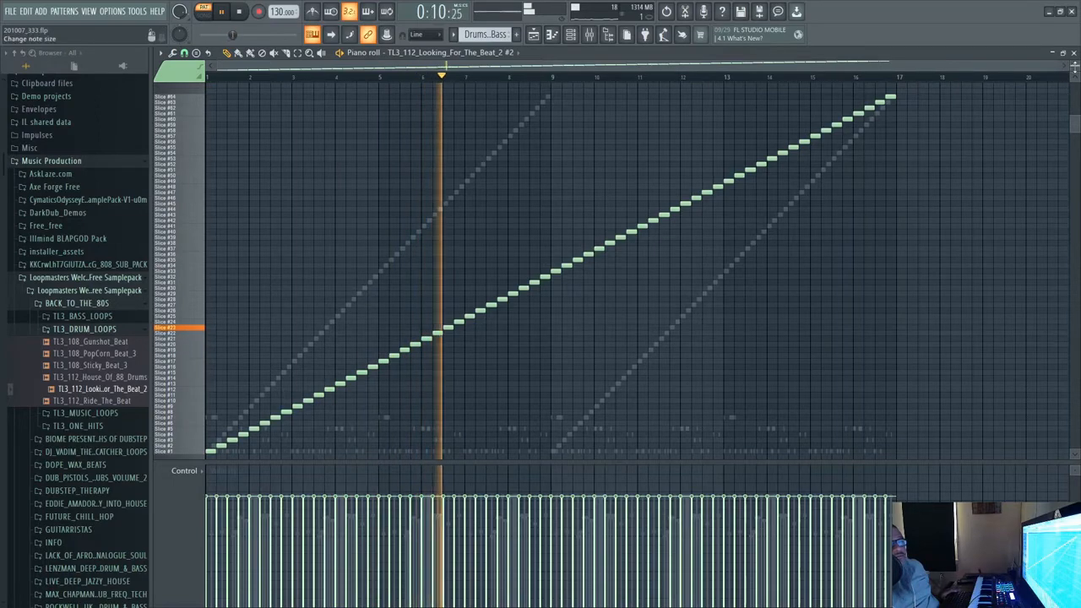
{"action": "left_click_drag", "start_coordinate": [1074, 68], "coordinate": [1074, 74]}
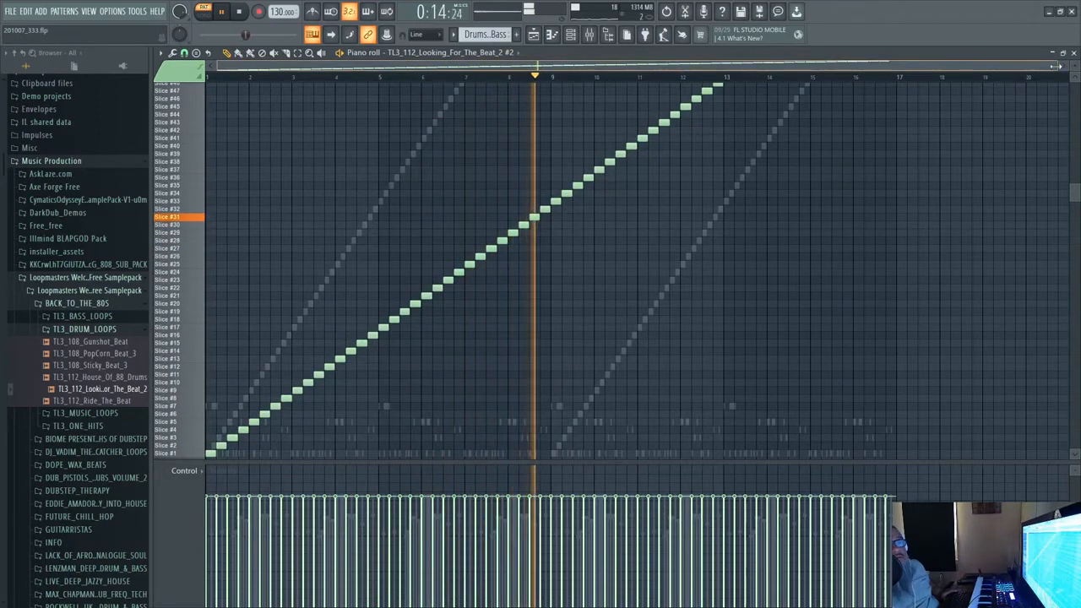
{"action": "left_click_drag", "start_coordinate": [1055, 66], "coordinate": [1070, 66]}
{"action": "scroll", "coordinate": [895, 192], "scroll_direction": "up", "scroll_amount": 4}
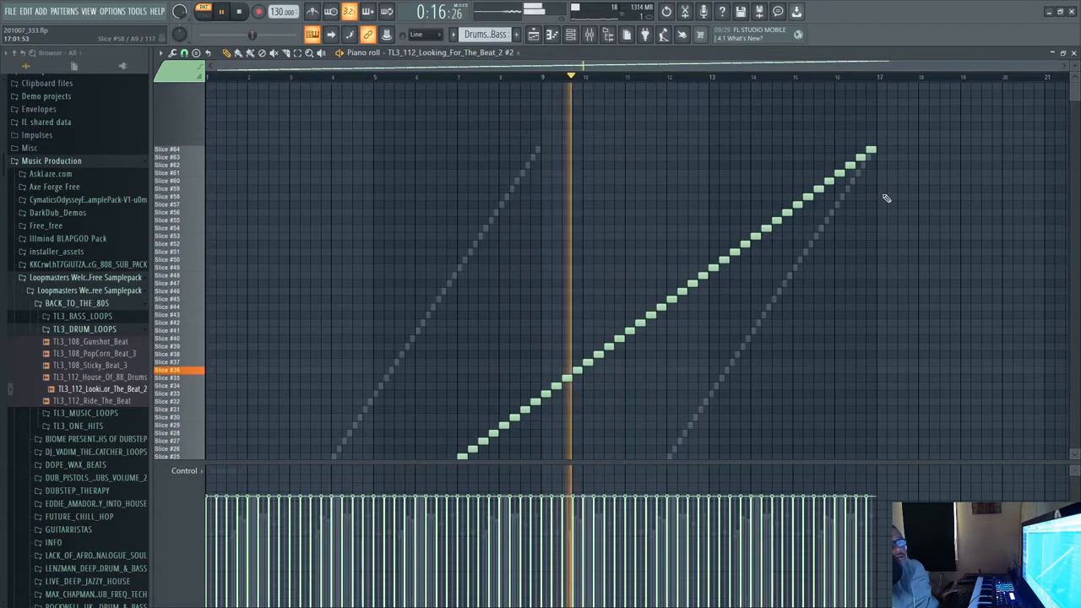
{"action": "scroll", "coordinate": [886, 198], "scroll_direction": "down", "scroll_amount": 2}
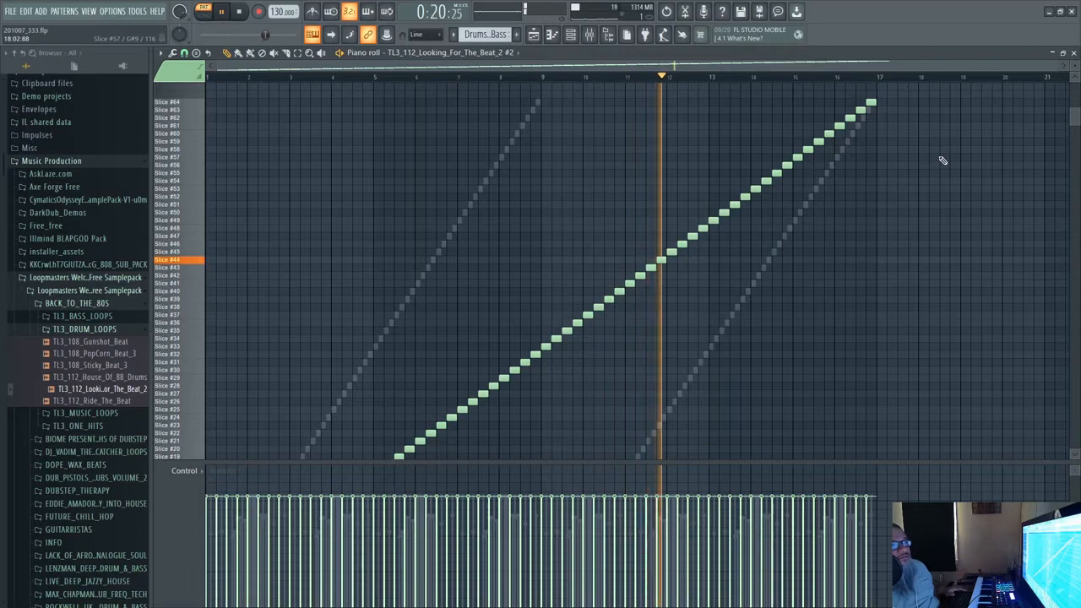
{"action": "scroll", "coordinate": [939, 161], "scroll_direction": "up", "scroll_amount": 2}
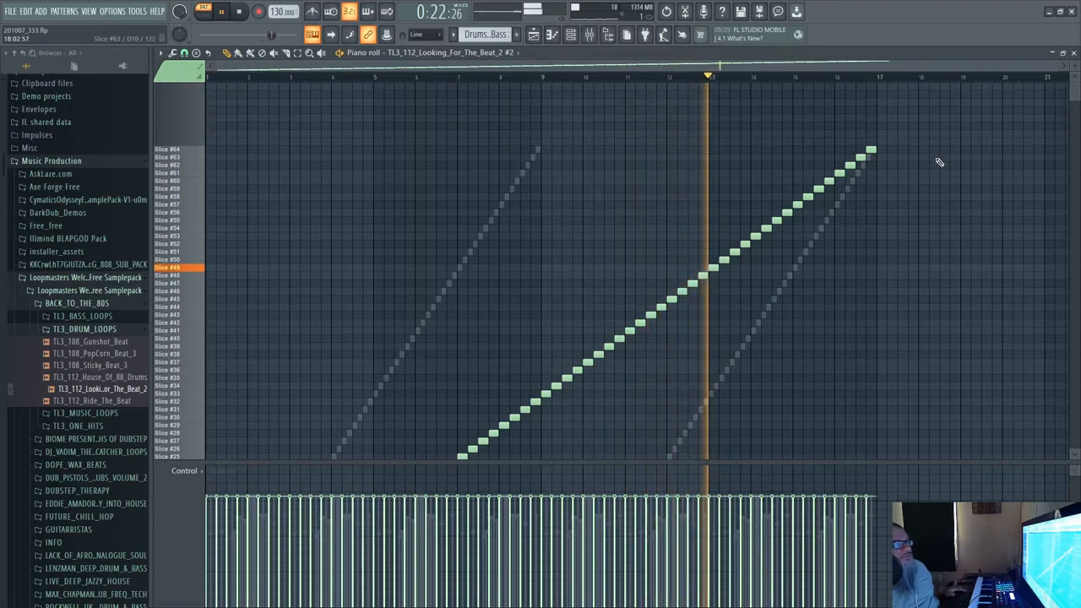
{"action": "scroll", "coordinate": [939, 162], "scroll_direction": "down", "scroll_amount": 2}
{"action": "left_click", "coordinate": [1074, 54]}
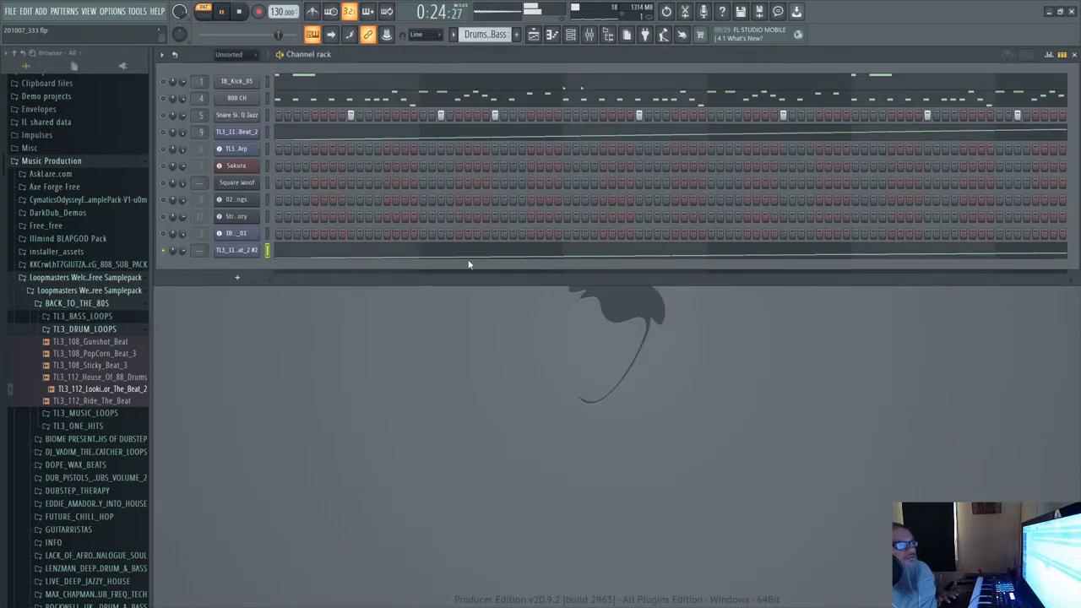
{"action": "key", "text": "space"}
Set the #2 channel's loop length back to 32 beats and play it with the piano roll open
{"action": "left_click", "coordinate": [236, 250]}
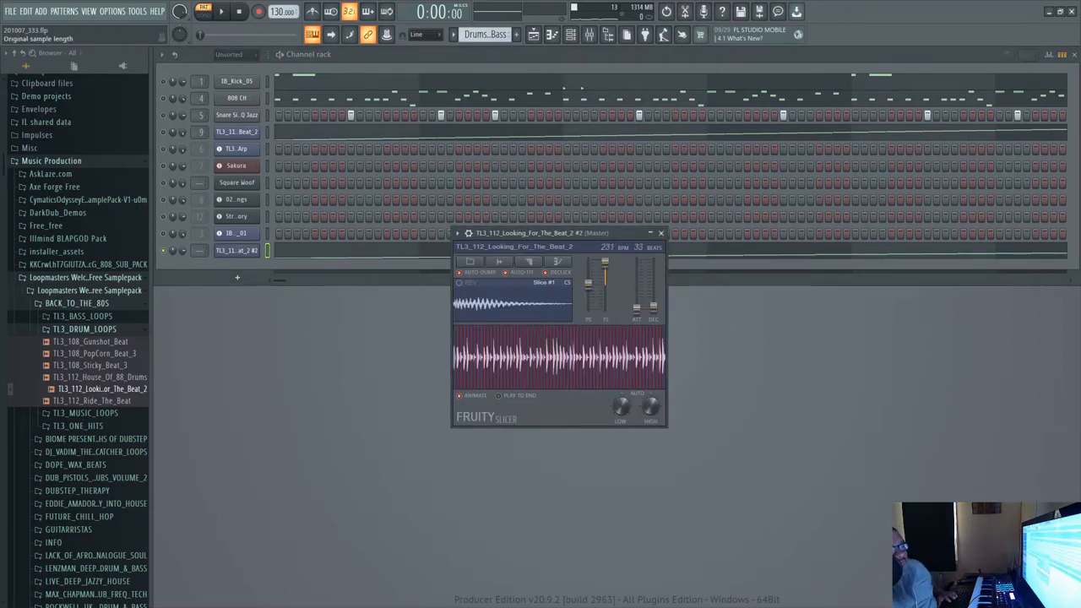
{"action": "left_click", "coordinate": [661, 233]}
{"action": "left_click", "coordinate": [557, 253]}
{"action": "key", "text": "space"}
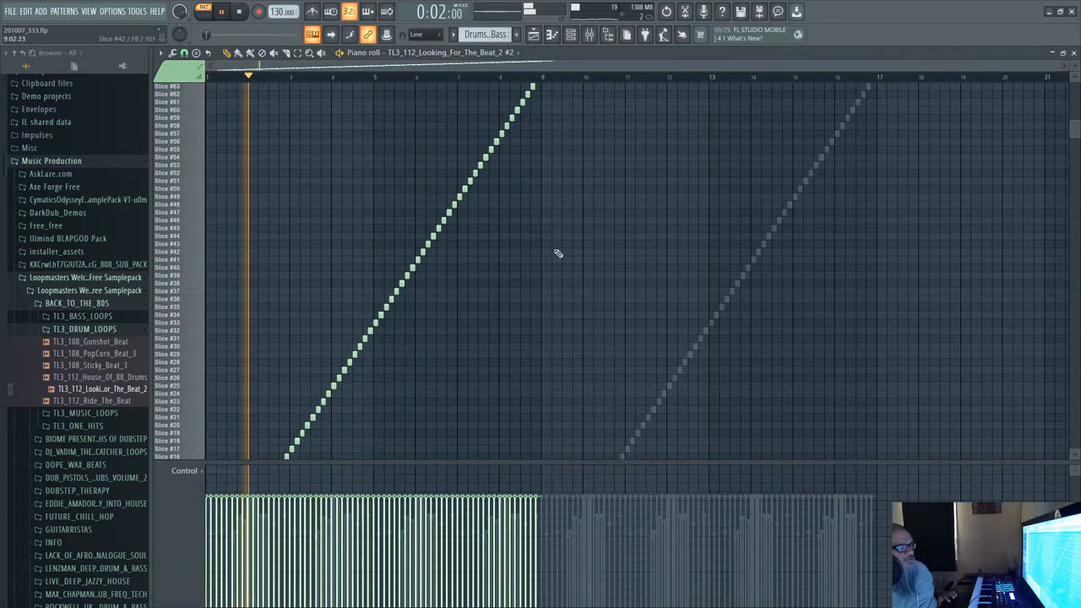
Duplicate all slice notes of the #2 channel so the copy starts at bar 9, and close the piano roll
{"action": "scroll", "coordinate": [554, 248], "scroll_direction": "up", "scroll_amount": 3}
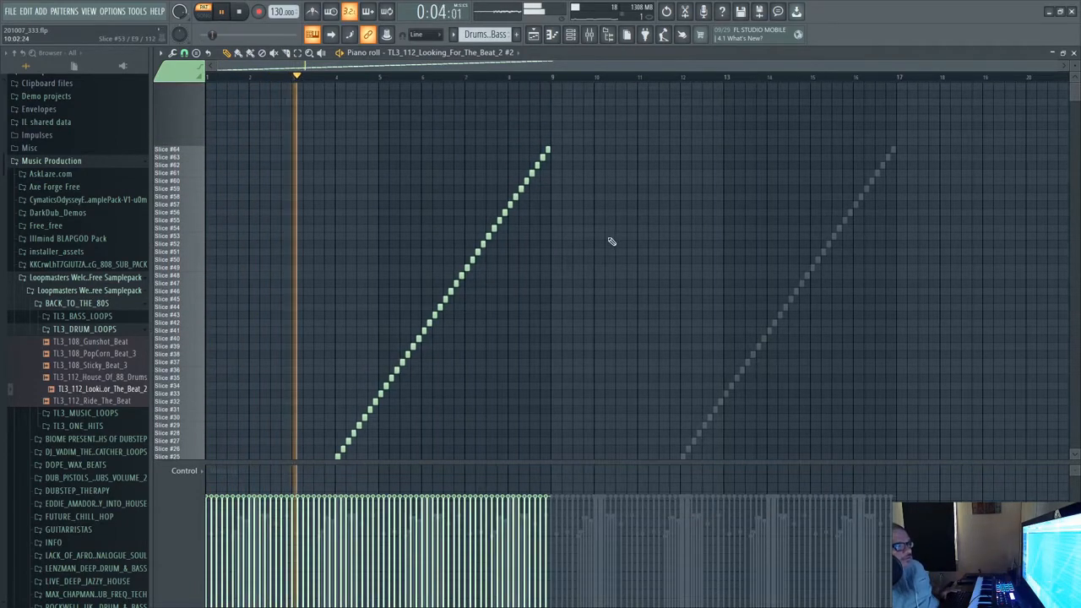
{"action": "left_click_drag", "start_coordinate": [1074, 63], "coordinate": [1073, 84]}
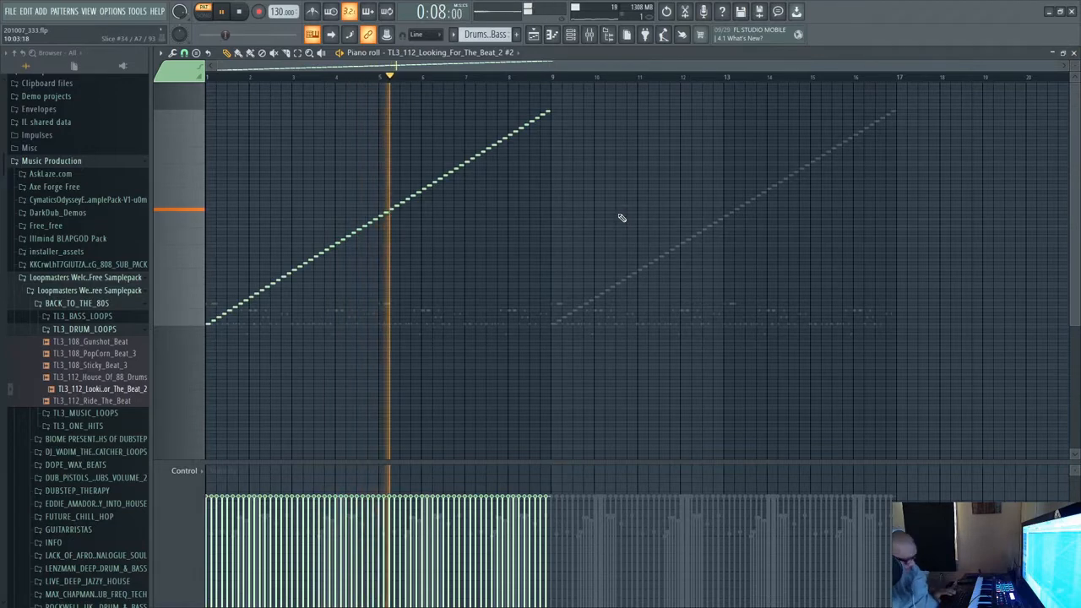
{"action": "key", "text": "ctrl+a"}
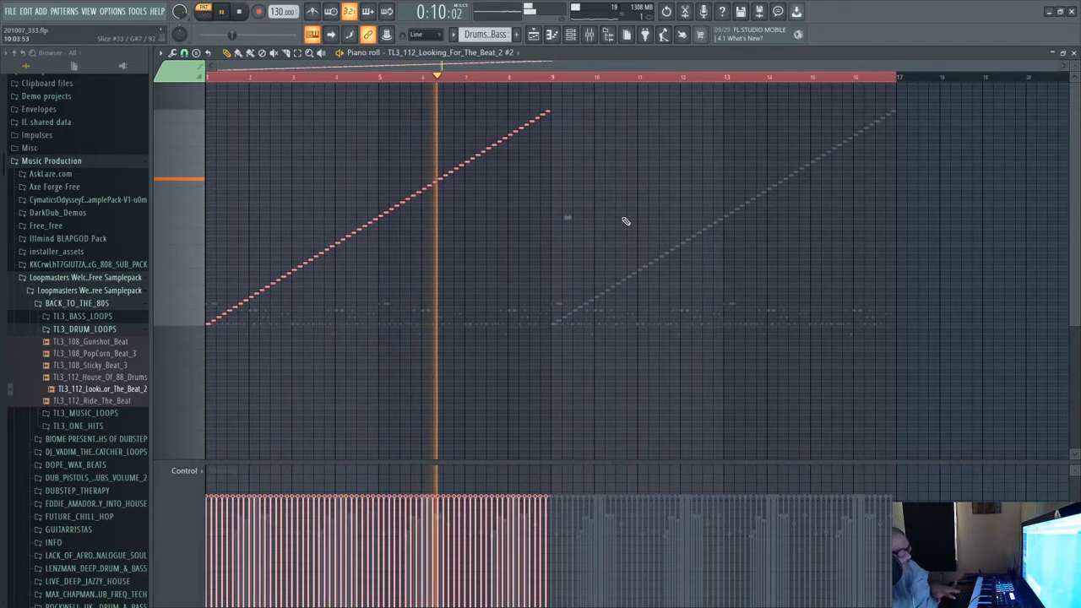
{"action": "key", "text": "ctrl+u"}
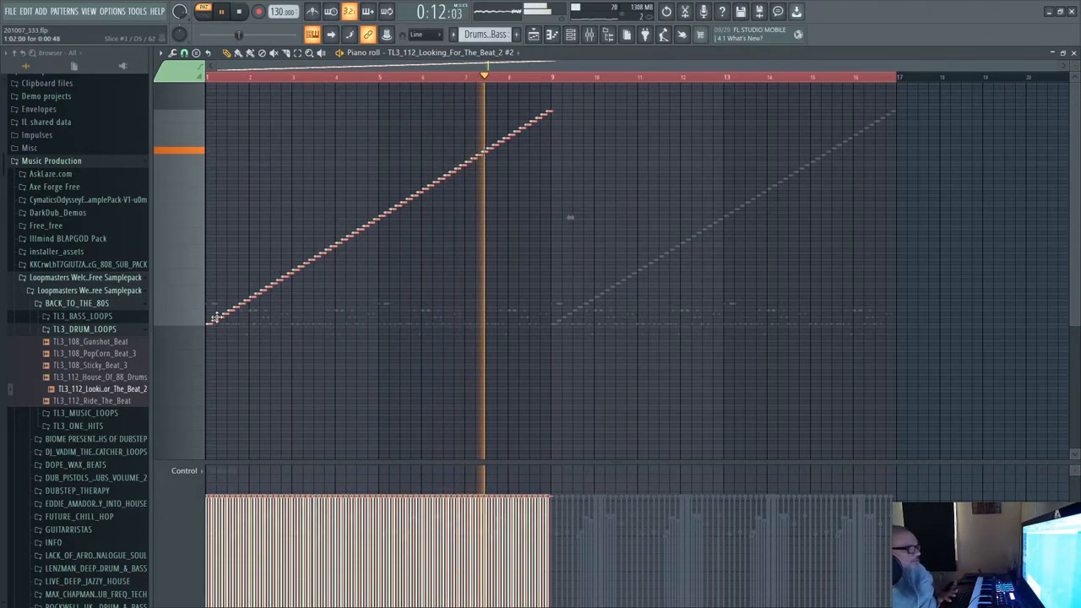
{"action": "left_click_drag", "start_coordinate": [212, 315], "coordinate": [563, 317]}
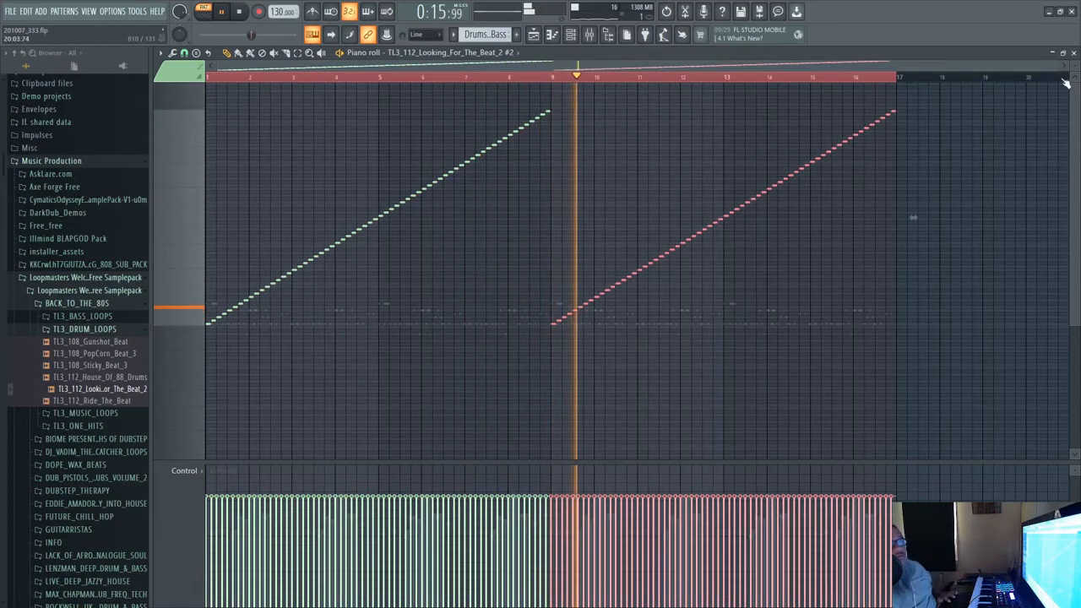
{"action": "left_click", "coordinate": [1073, 53]}
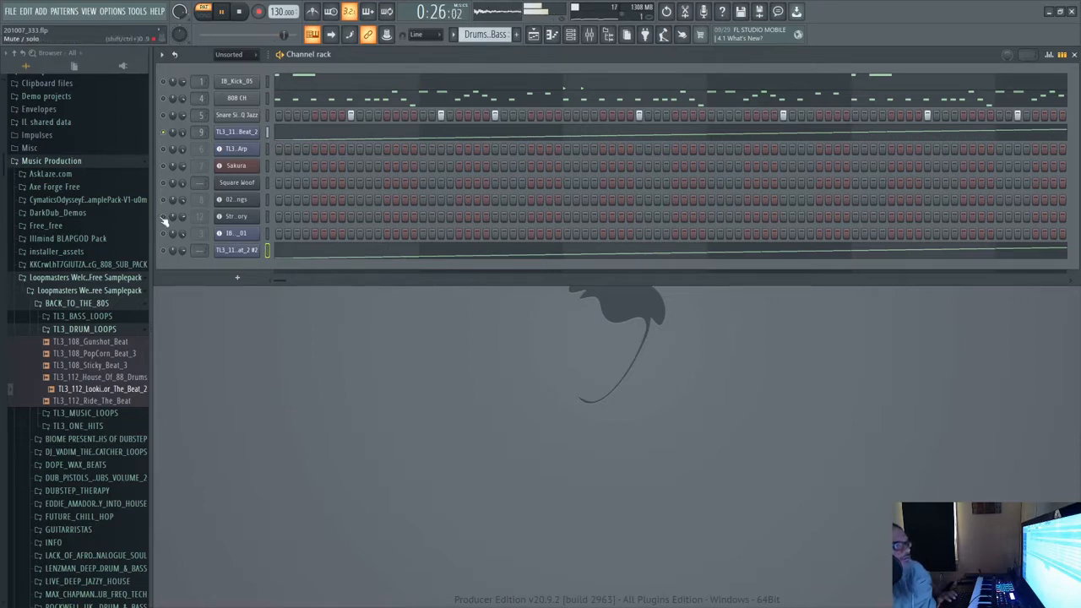
Inspect the effects on mixer track 9 for the original TL3_112_Looking_For_The_Beat_2 loop and play the loop through them
{"action": "key", "text": "space"}
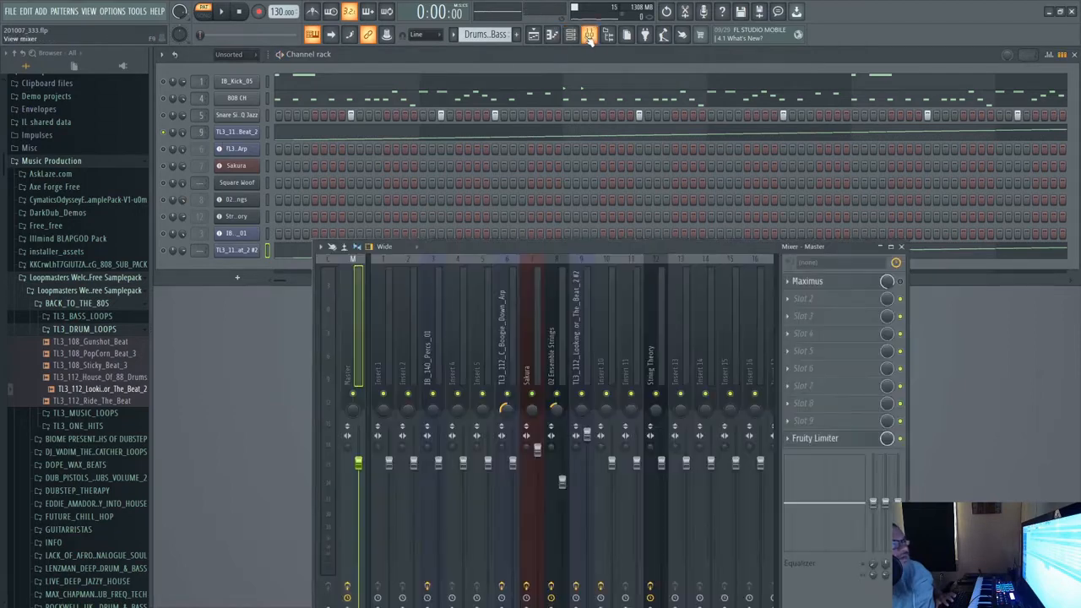
{"action": "left_click", "coordinate": [570, 34]}
{"action": "left_click", "coordinate": [588, 258]}
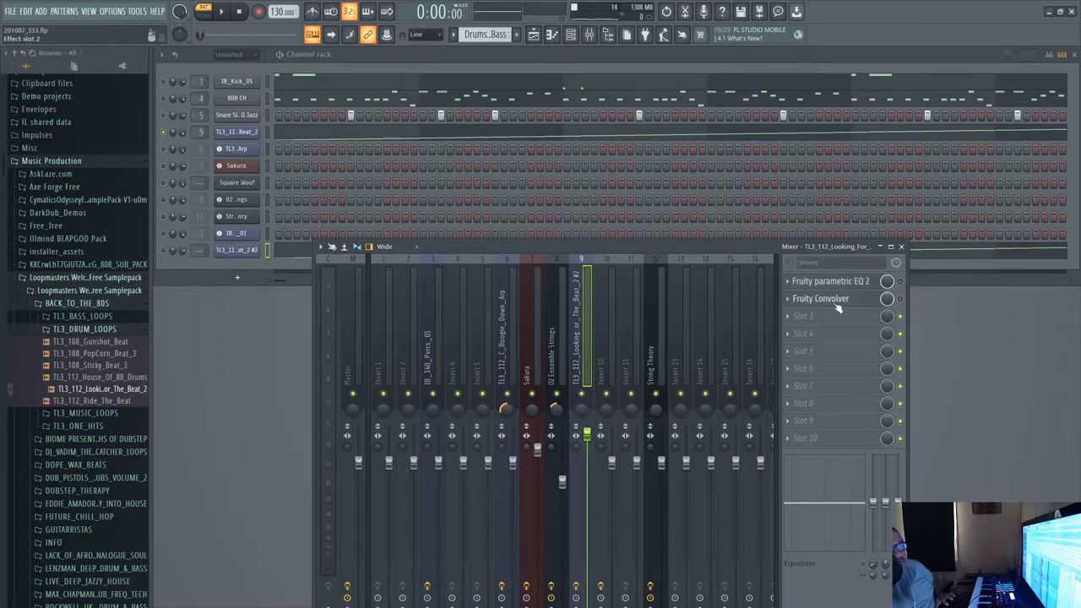
{"action": "key", "text": "space"}
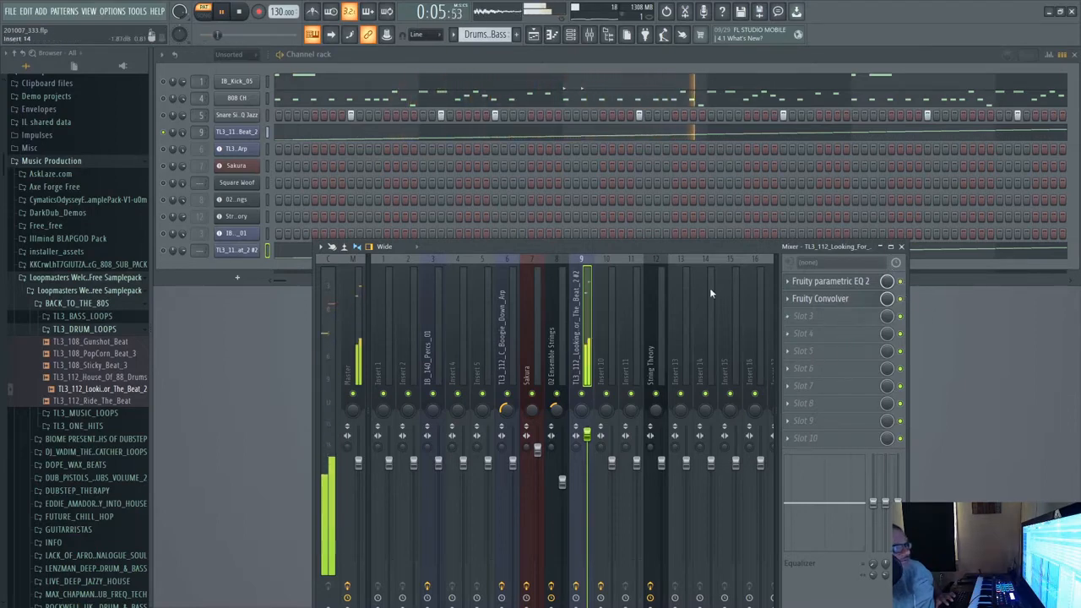
{"action": "key", "text": "space"}
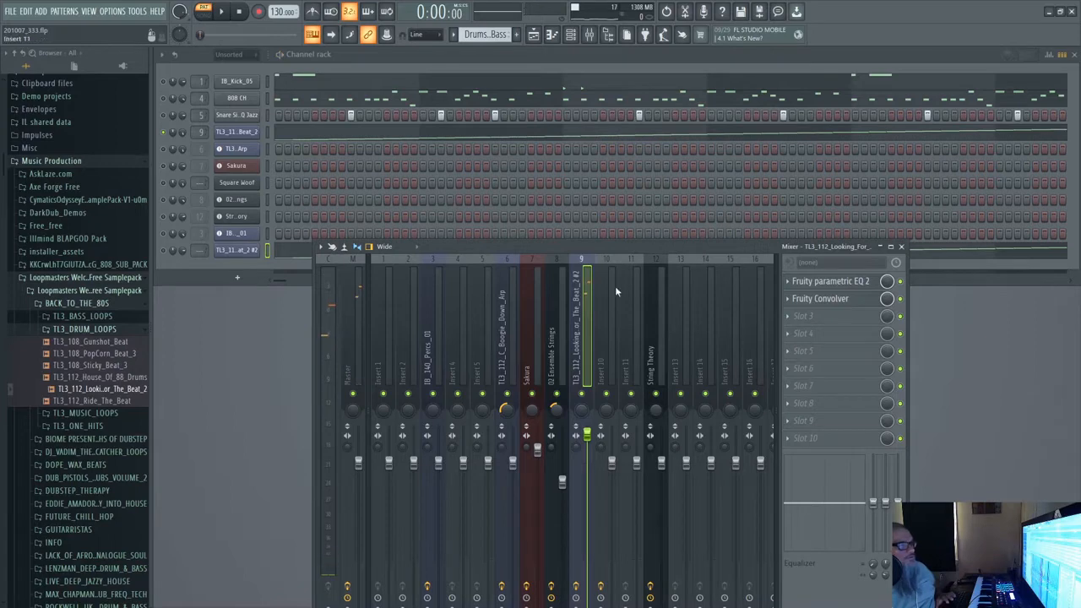
Close the mixer and switch from the drums and bass pattern to the Flutesy pattern
{"action": "left_click_drag", "start_coordinate": [598, 250], "coordinate": [558, 219]}
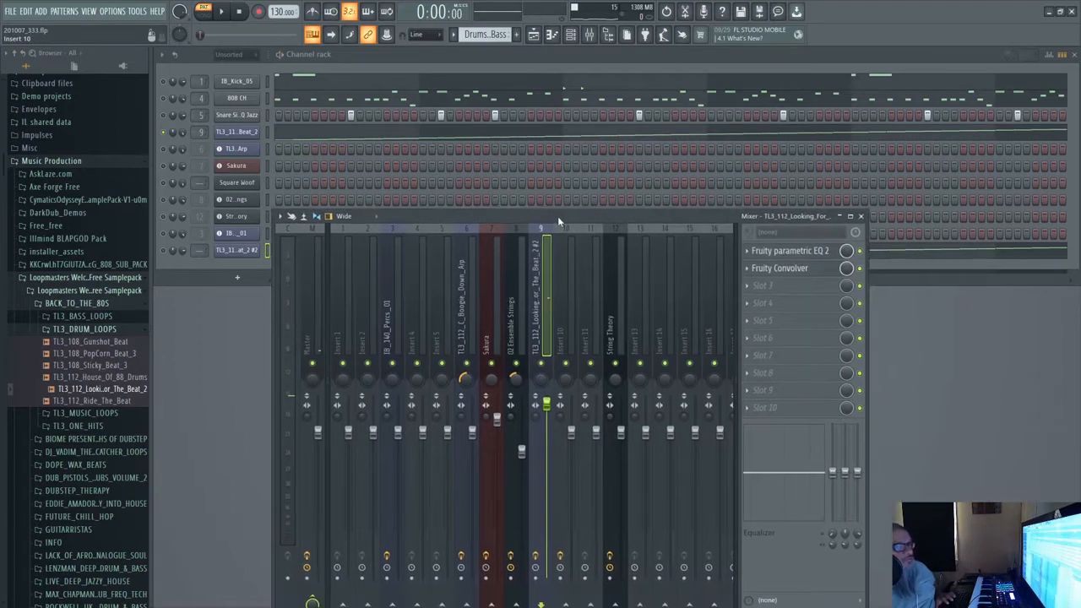
{"action": "left_click", "coordinate": [860, 217]}
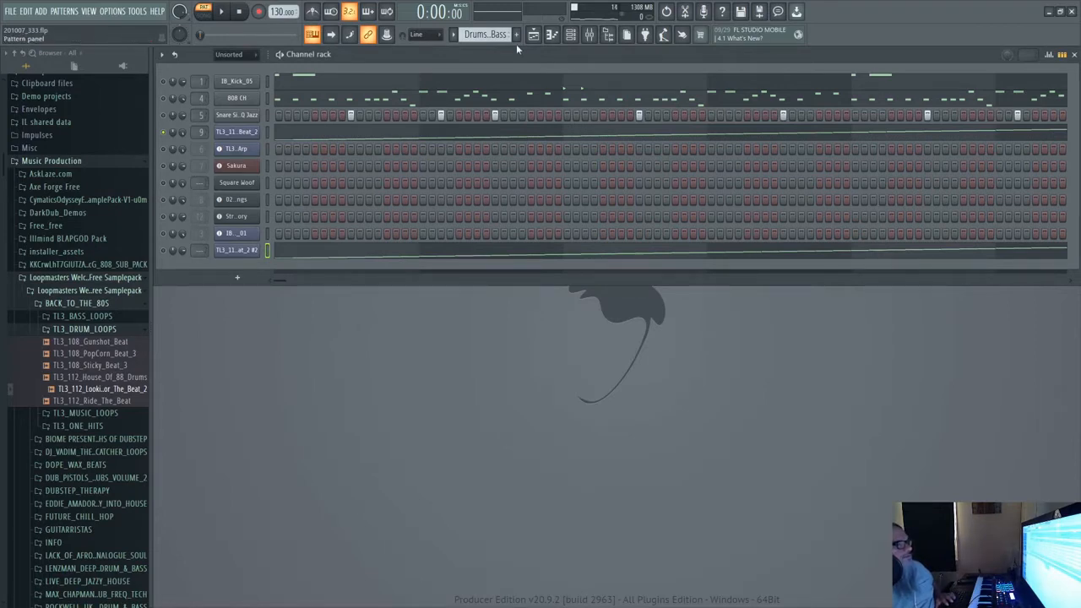
{"action": "scroll", "coordinate": [474, 38], "scroll_direction": "down", "scroll_amount": 1}
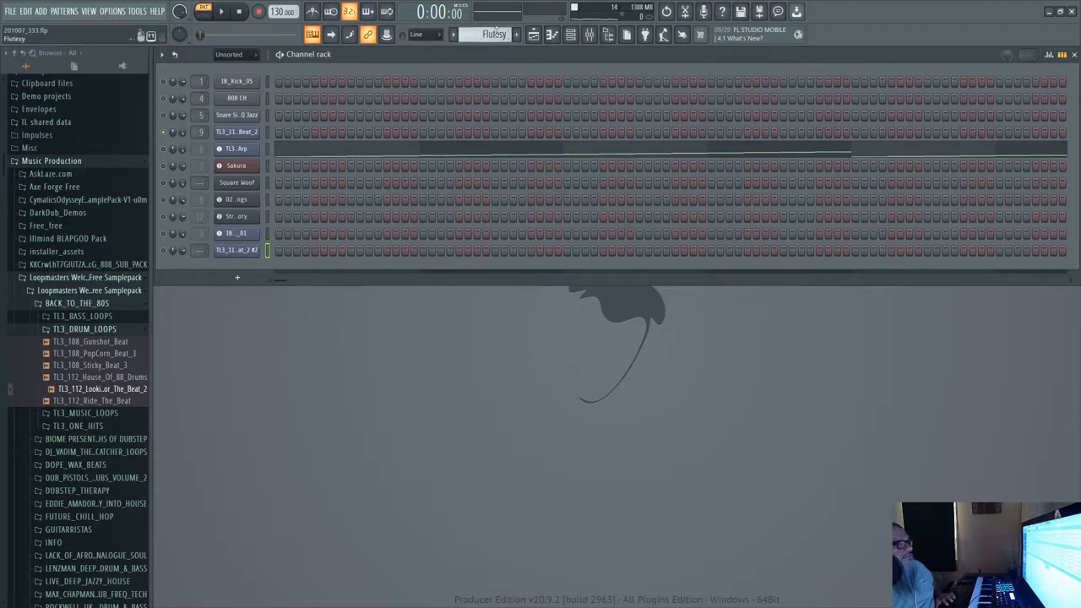
Preview TL3_112_C_Boogie_Down_Arp from the TL3_MUSIC_LOOPS folder and play the original arp channel soloed for comparison
{"action": "left_click", "coordinate": [93, 330]}
{"action": "left_click", "coordinate": [101, 342]}
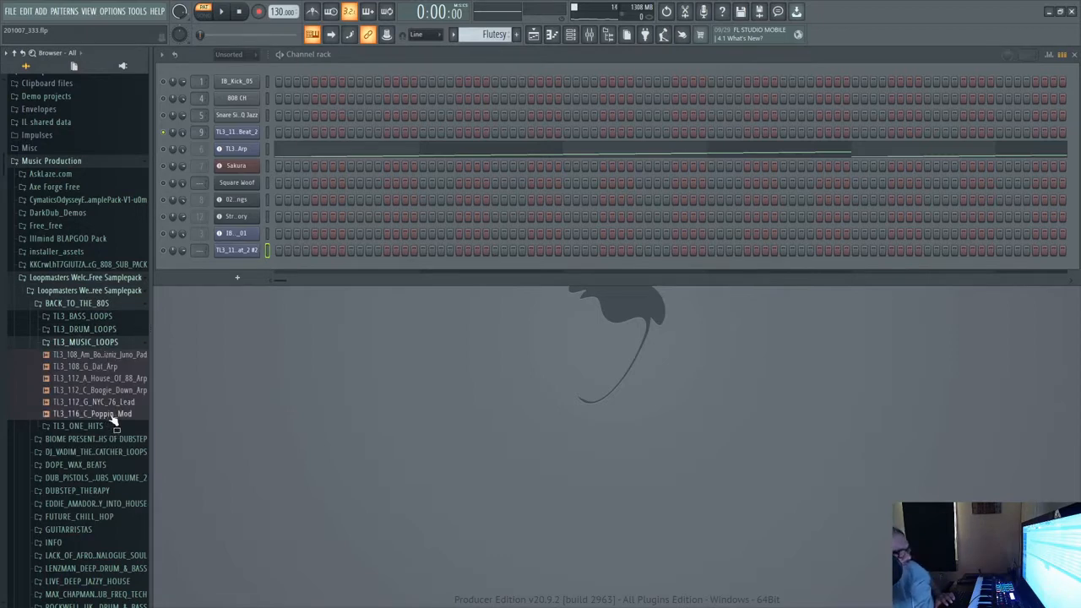
{"action": "left_click_drag", "start_coordinate": [117, 390], "coordinate": [122, 399]}
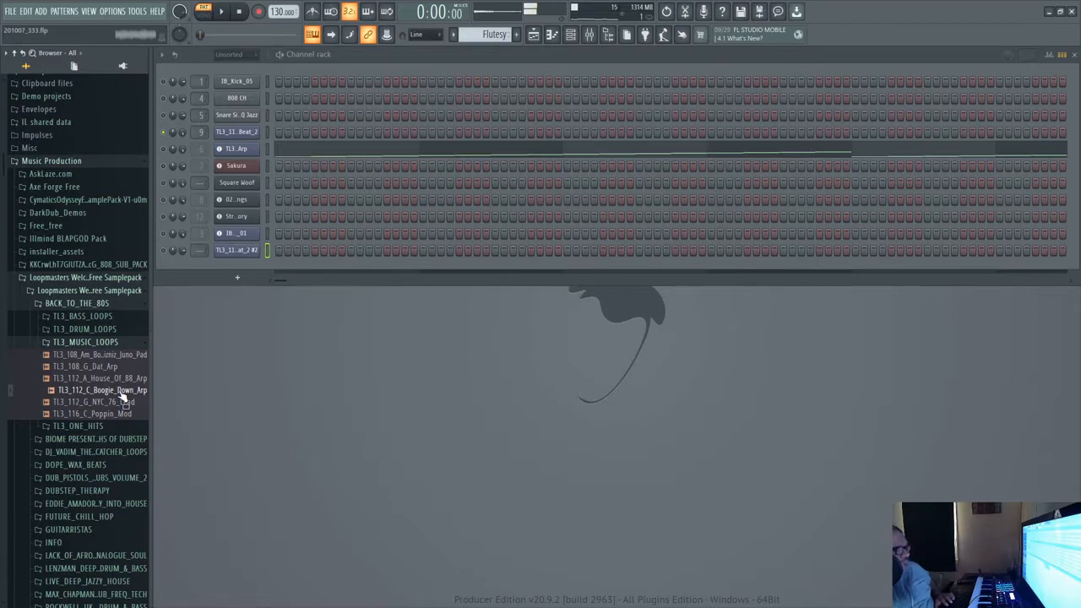
{"action": "key", "text": "space"}
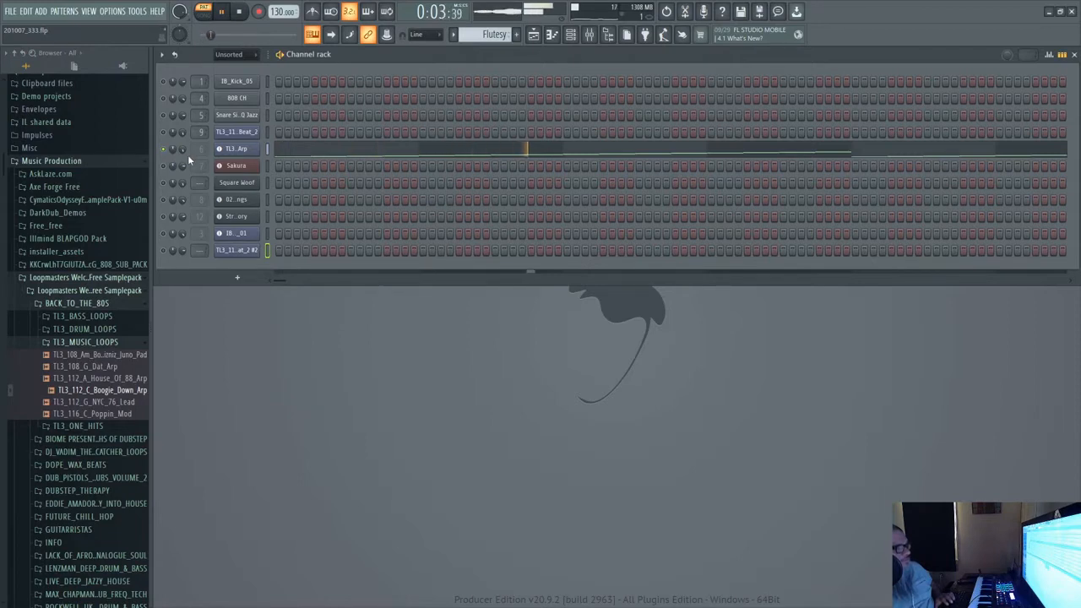
{"action": "key", "text": "space"}
Load TL3_112_C_Boogie_Down_Arp into the #2 channel's Fruity Slicer and check its slice notes in the piano roll
{"action": "left_click", "coordinate": [233, 251]}
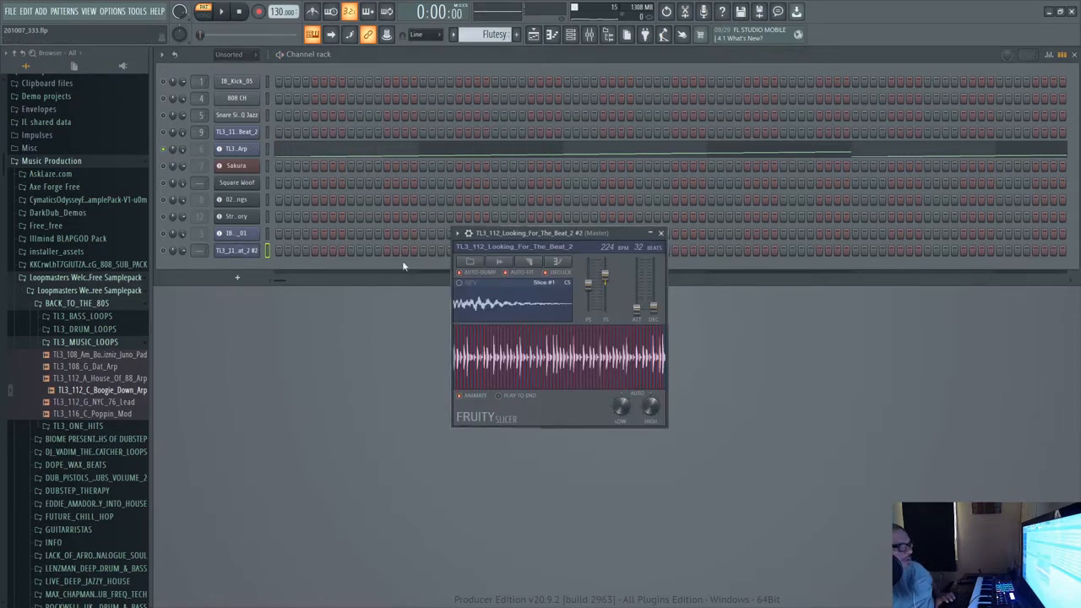
{"action": "right_click", "coordinate": [134, 391]}
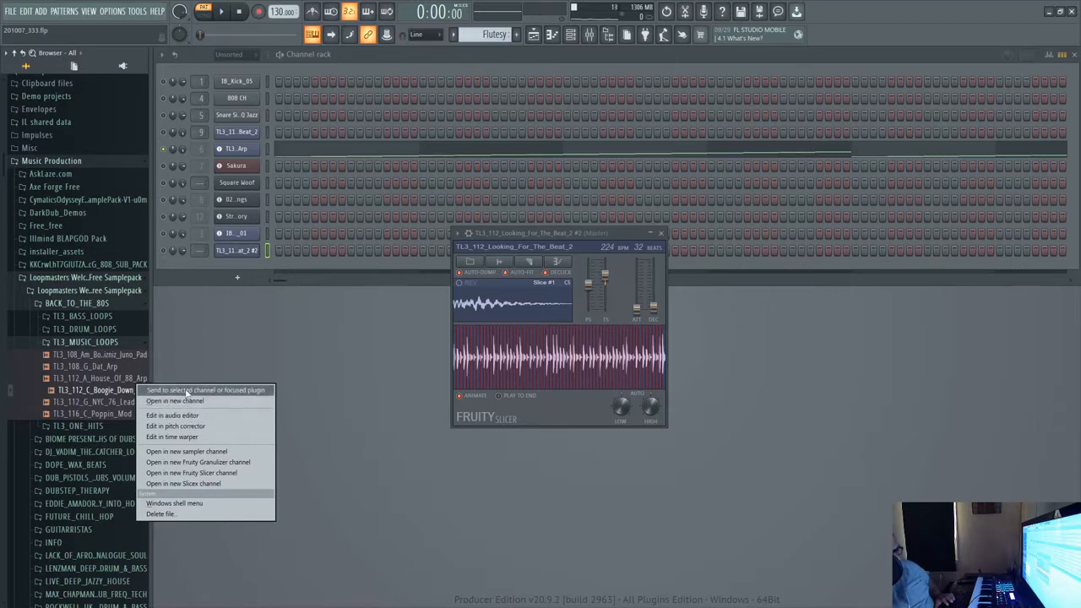
{"action": "left_click", "coordinate": [184, 389]}
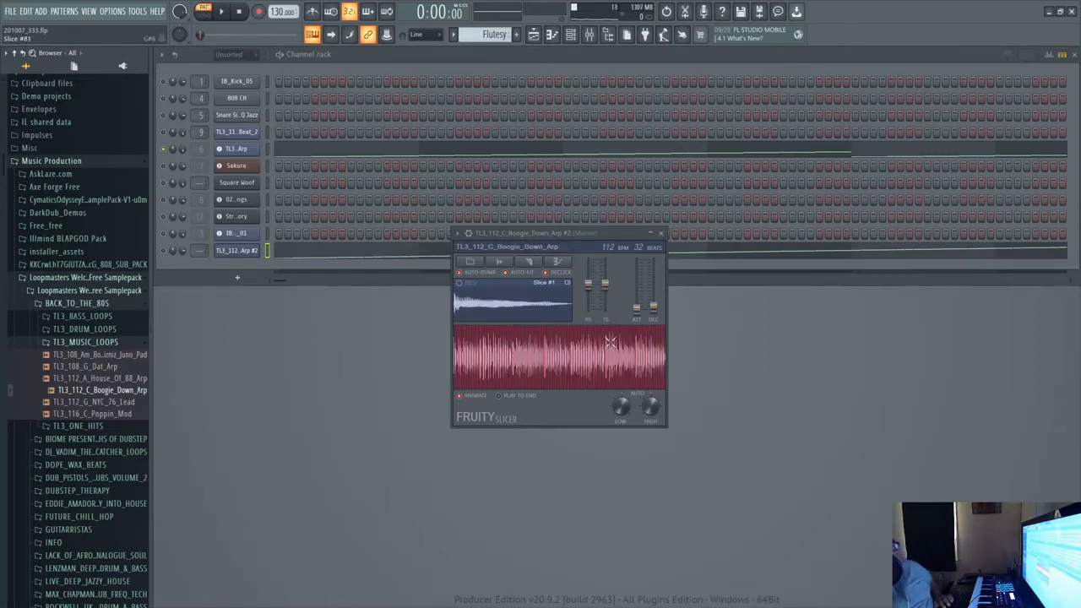
{"action": "left_click", "coordinate": [362, 251]}
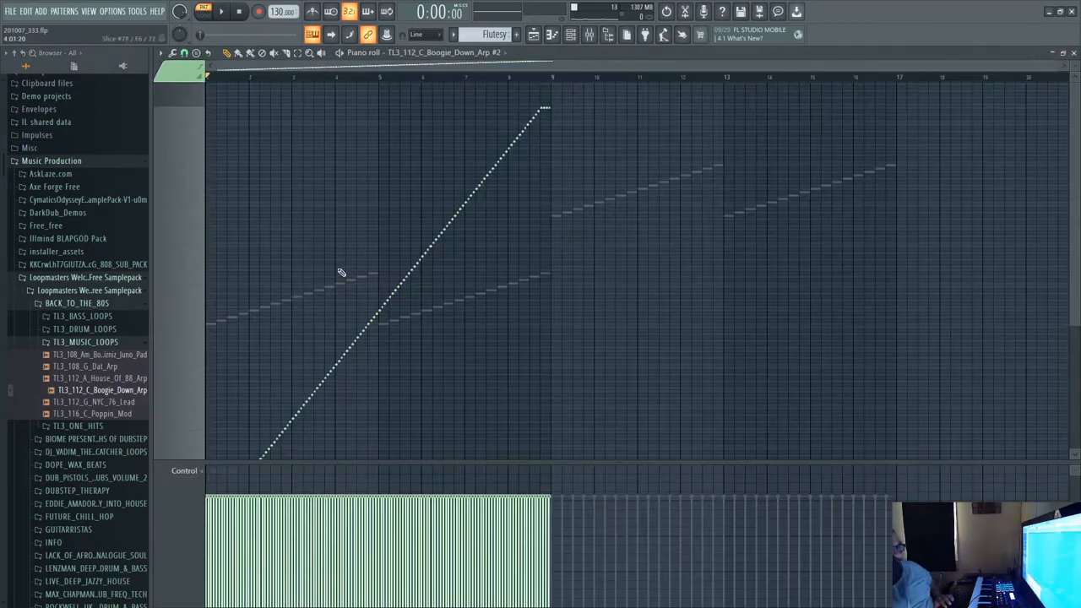
{"action": "left_click", "coordinate": [1073, 53]}
Slice the arp loop on the #2 channel at every 1/2 beat and check the resulting notes in the piano roll
{"action": "left_click", "coordinate": [529, 262]}
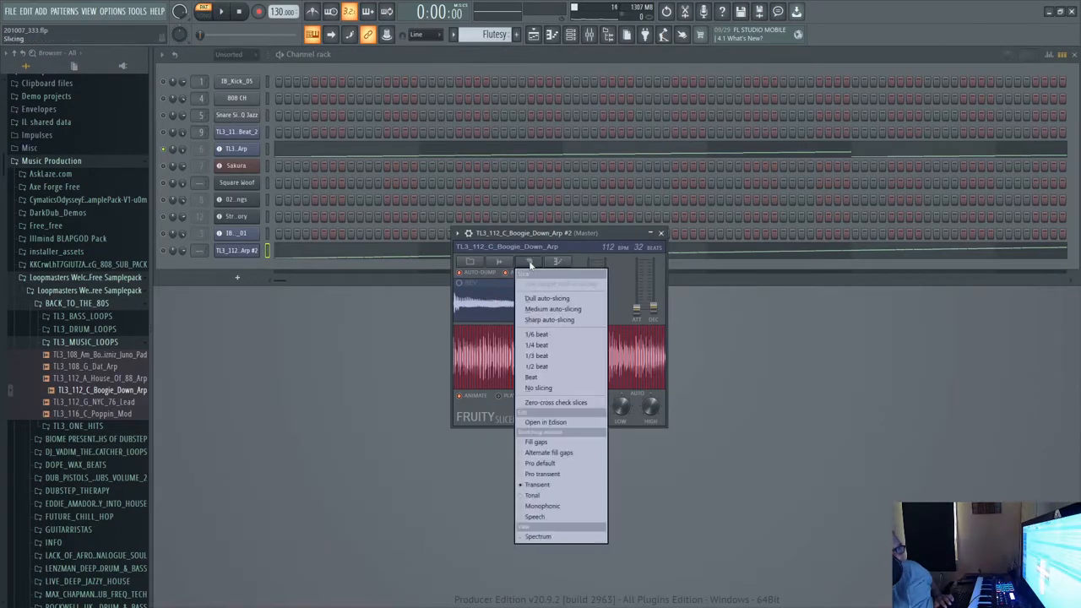
{"action": "left_click", "coordinate": [541, 379]}
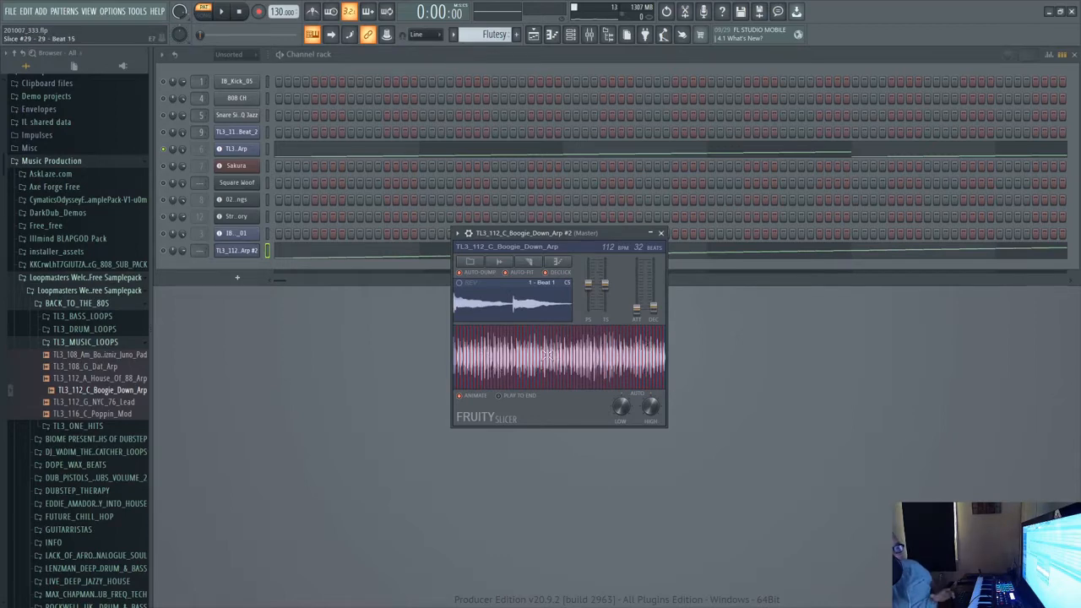
{"action": "left_click", "coordinate": [368, 253]}
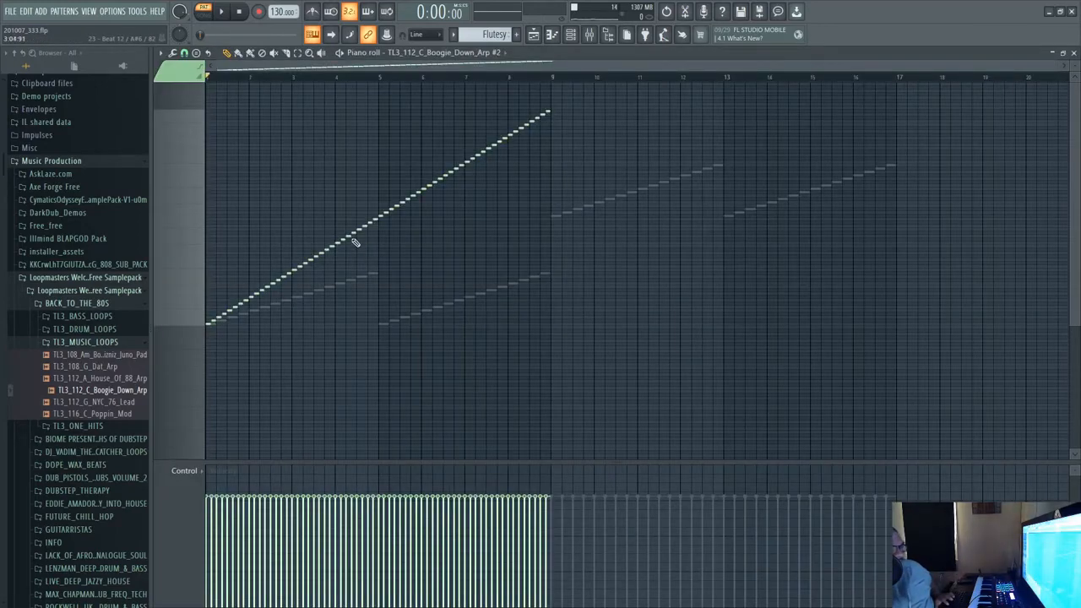
{"action": "left_click", "coordinate": [1073, 53]}
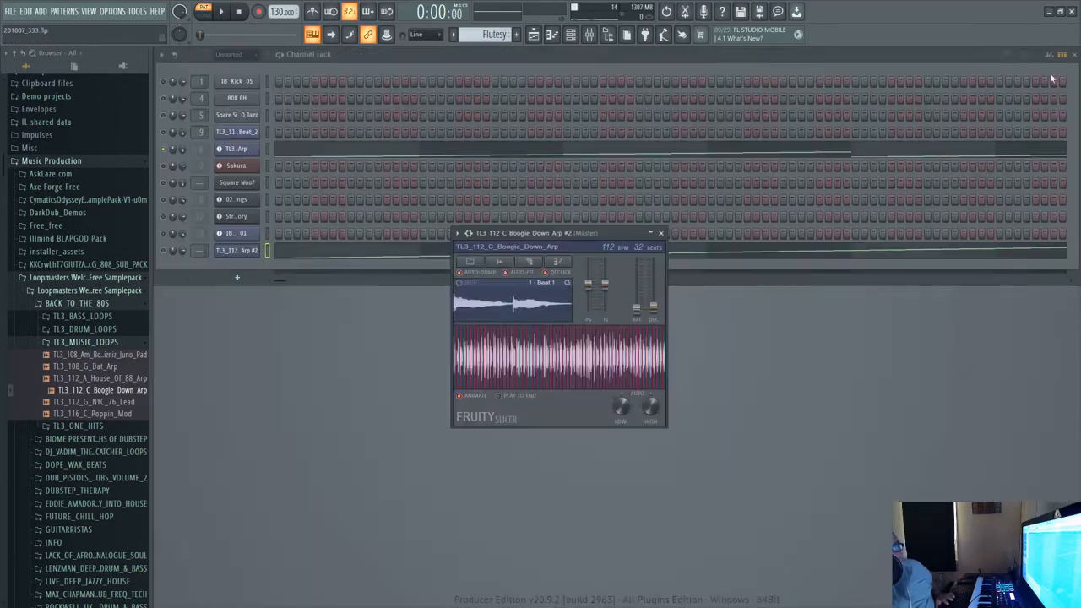
Reslice the #2 channel's arp loop by Beat, play the pattern, then close the slicer and stop
{"action": "left_click", "coordinate": [529, 263]}
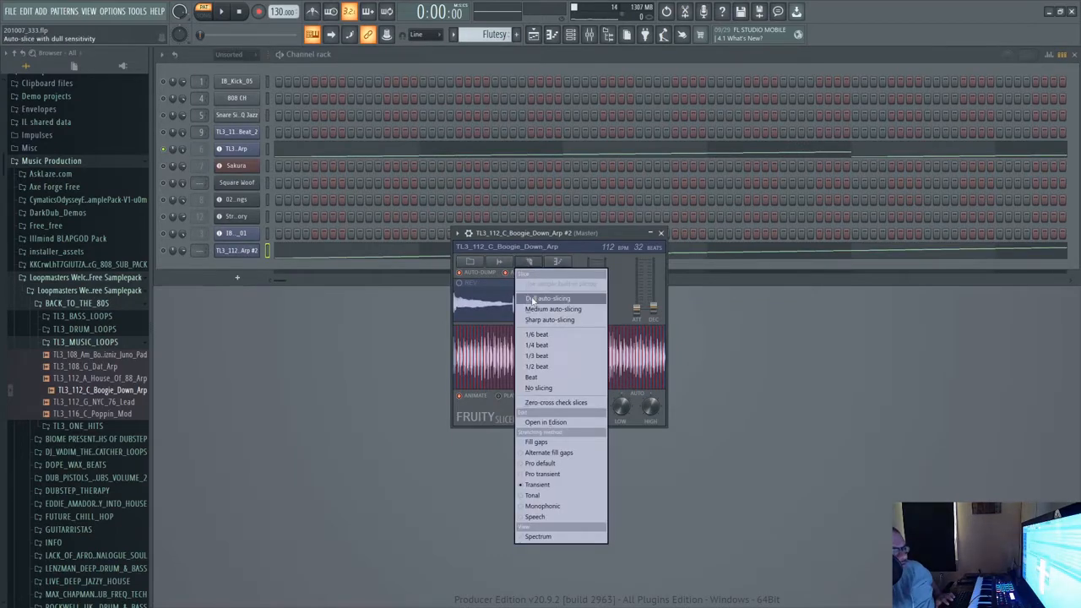
{"action": "left_click", "coordinate": [544, 378]}
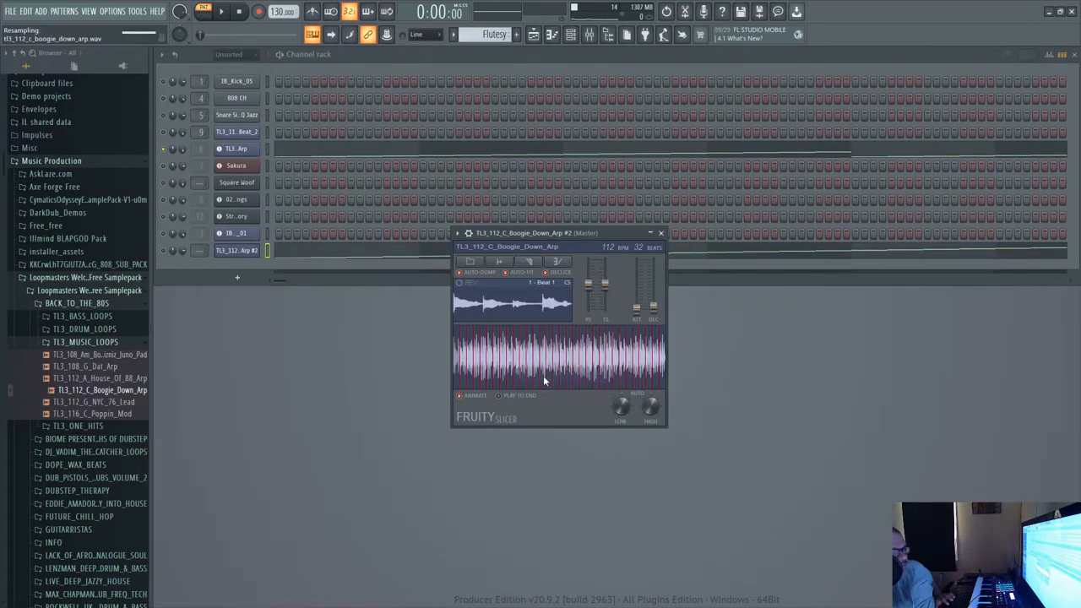
{"action": "key", "text": "space"}
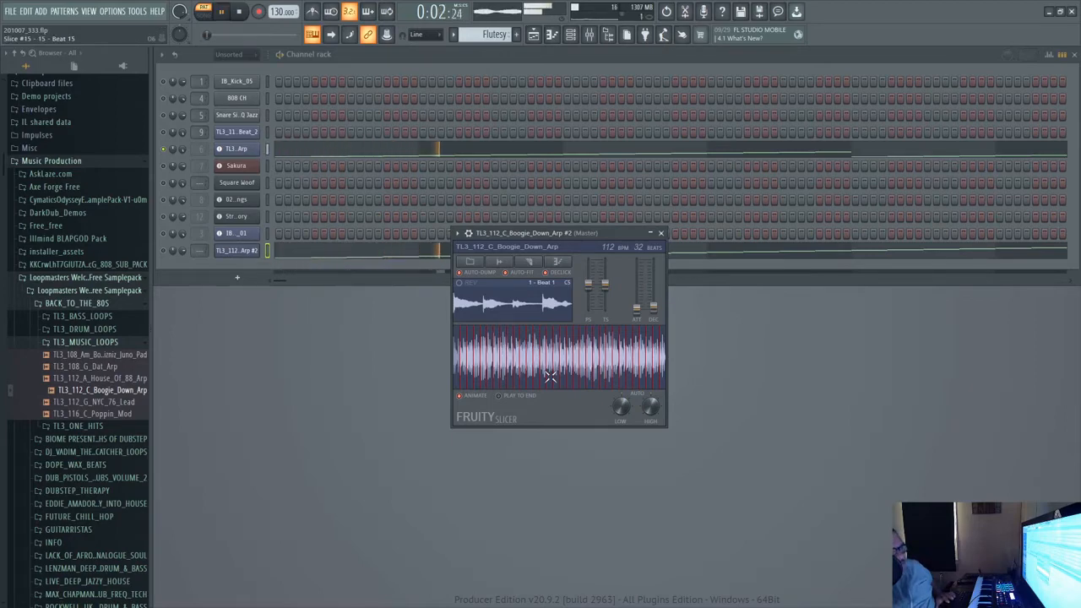
{"action": "left_click", "coordinate": [662, 233]}
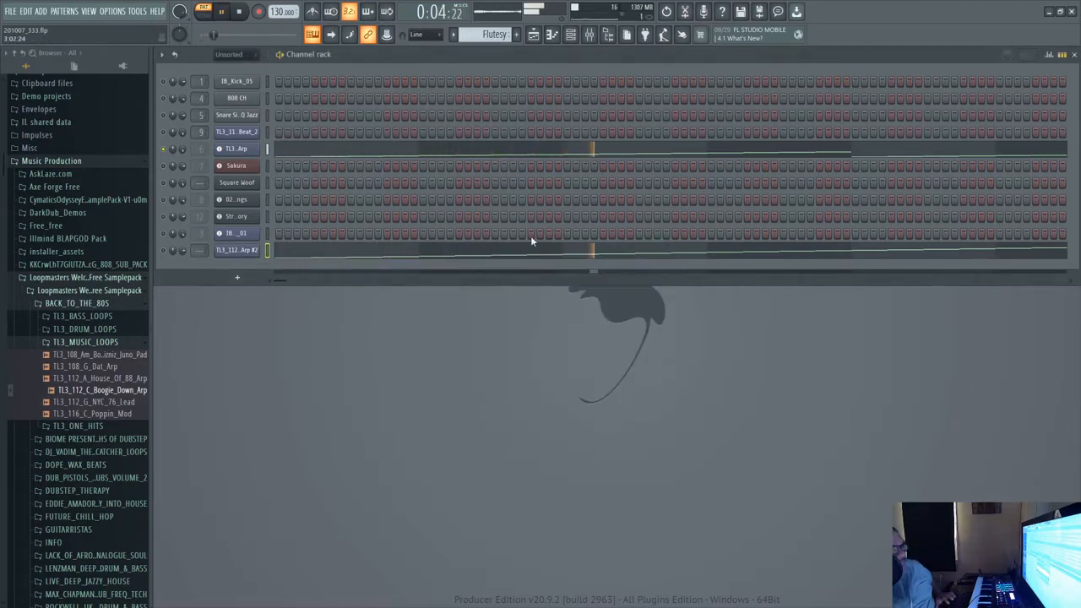
{"action": "key", "text": "space"}
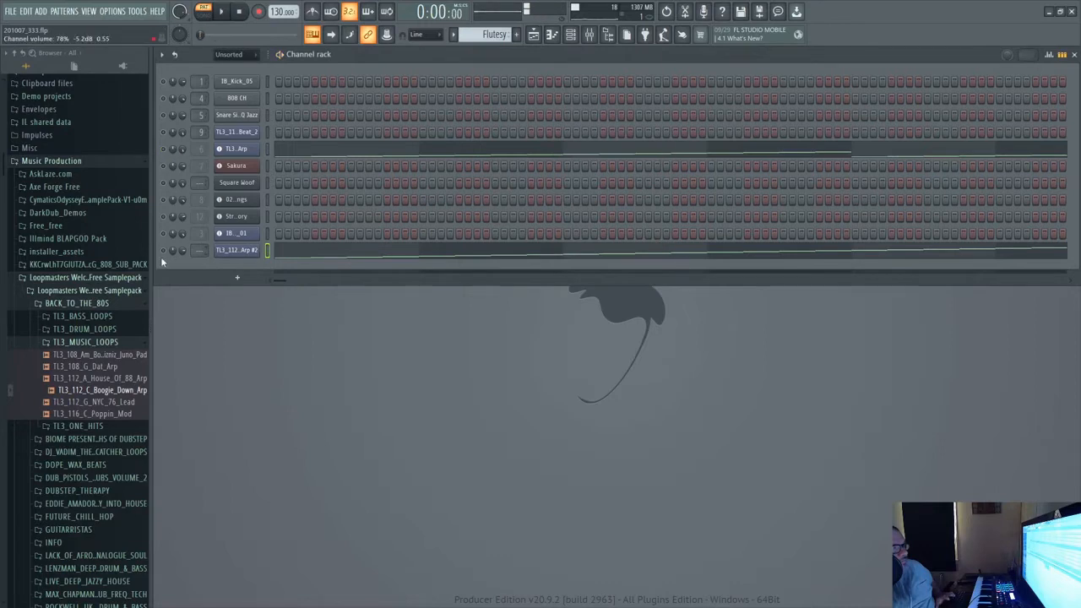
Solo the #2 arp channel, set its loop to 224 BPM and 64 beats, and play the stretched result
{"action": "key", "text": "space"}
{"action": "left_click", "coordinate": [238, 250]}
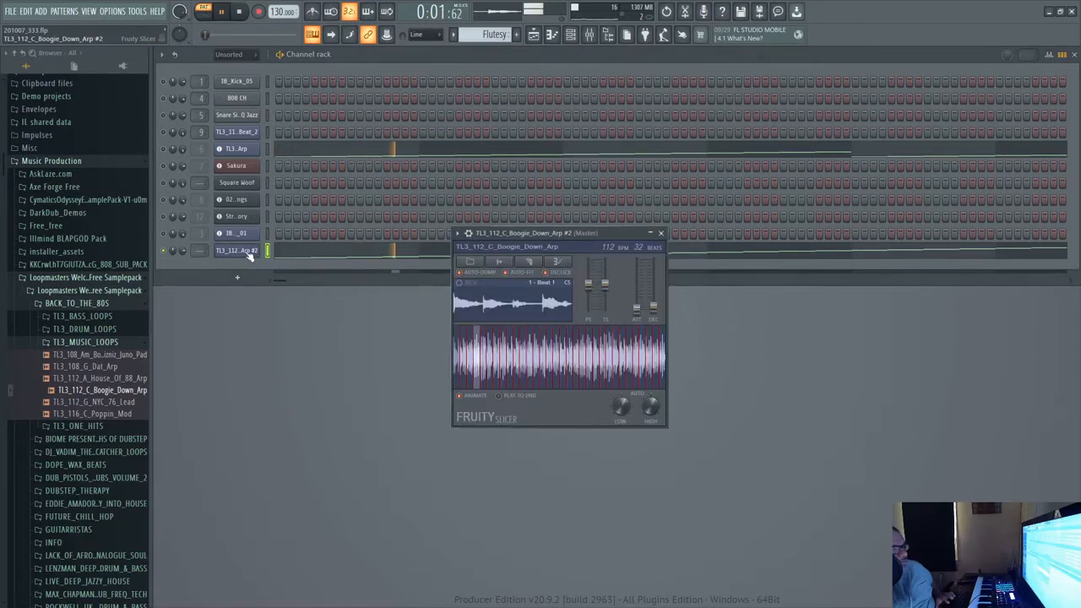
{"action": "key", "text": "space"}
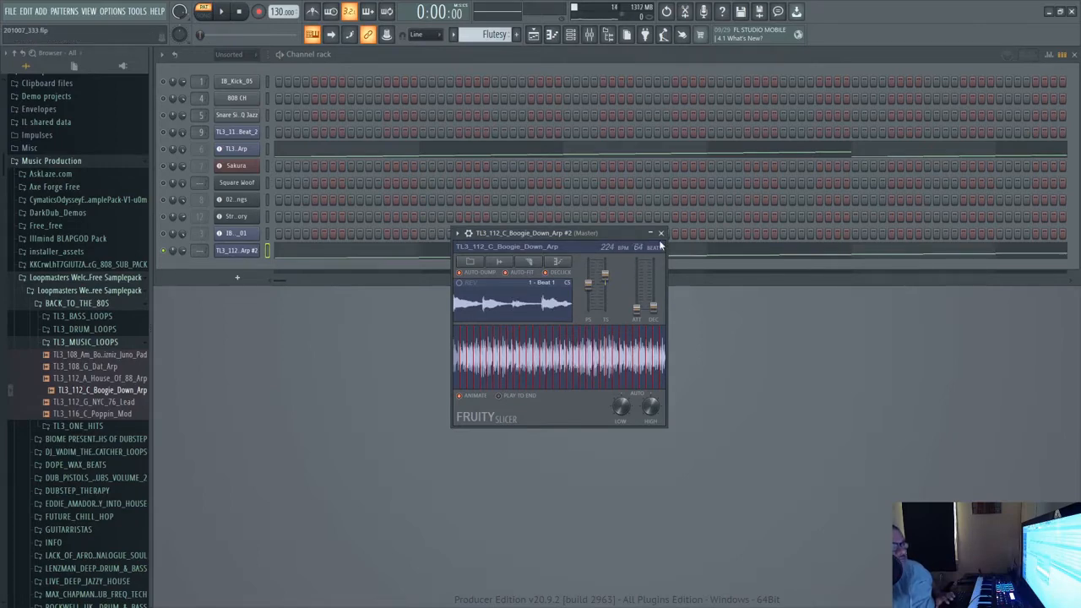
{"action": "key", "text": "space"}
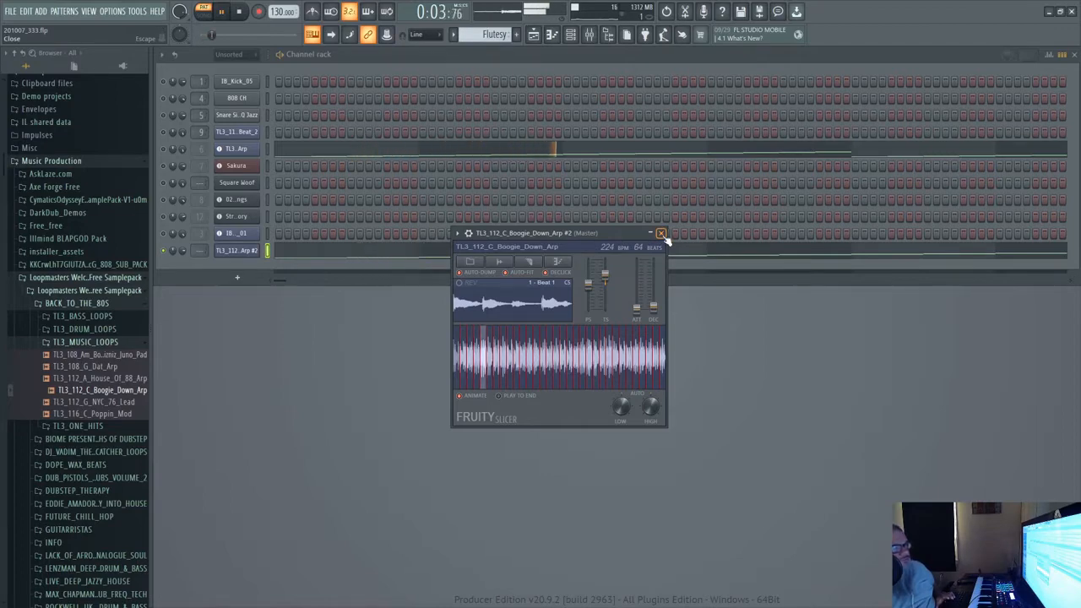
{"action": "key", "text": "space"}
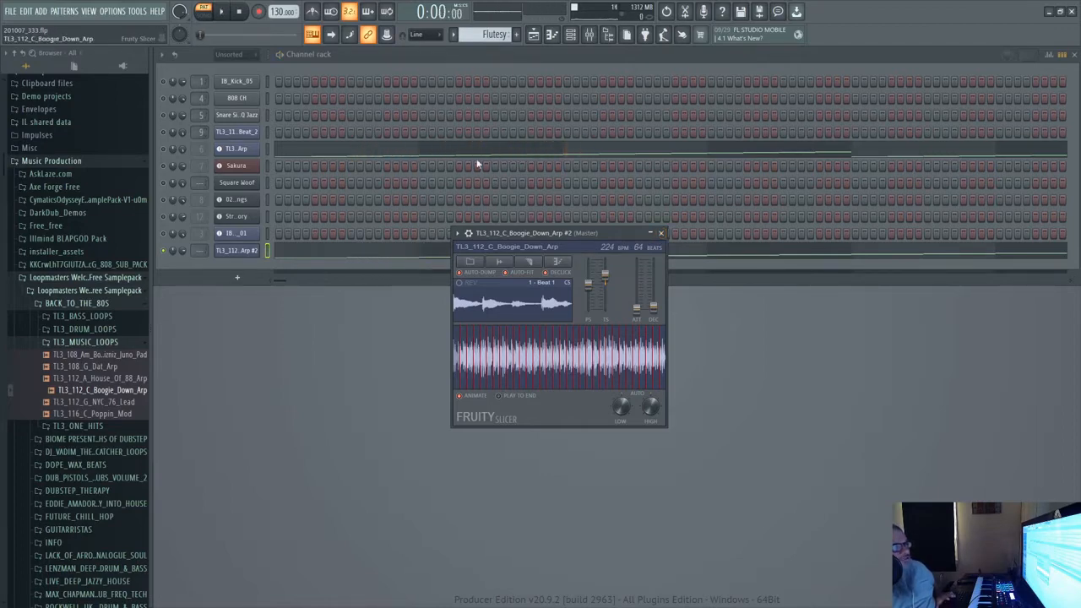
Check the original arp channel's slicer settings, lower the #2 slicer's pitch shift to its minimum to match, and play it
{"action": "left_click", "coordinate": [249, 149]}
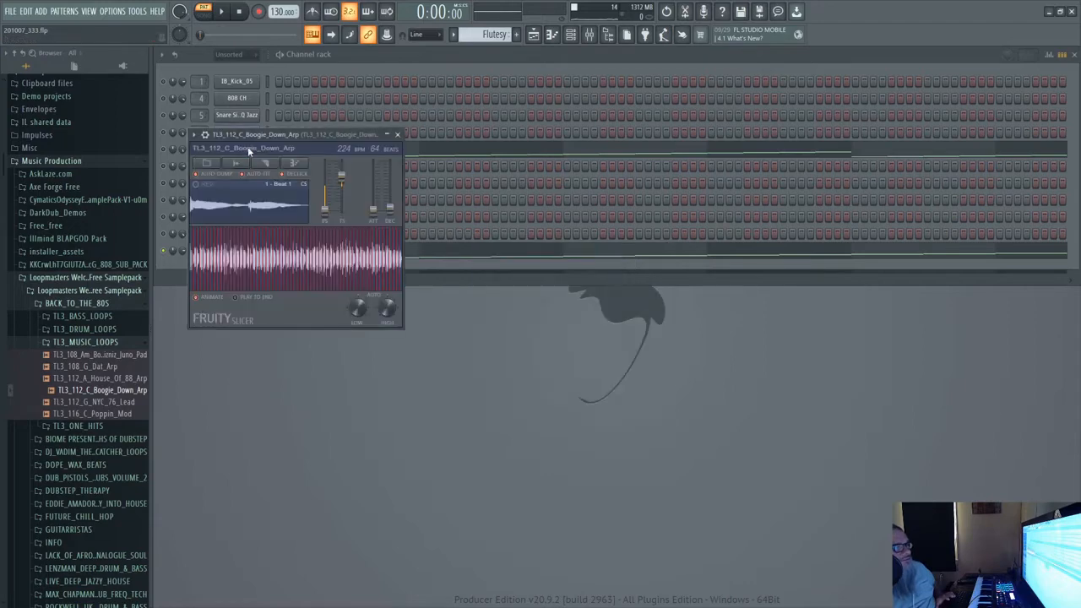
{"action": "left_click", "coordinate": [398, 135]}
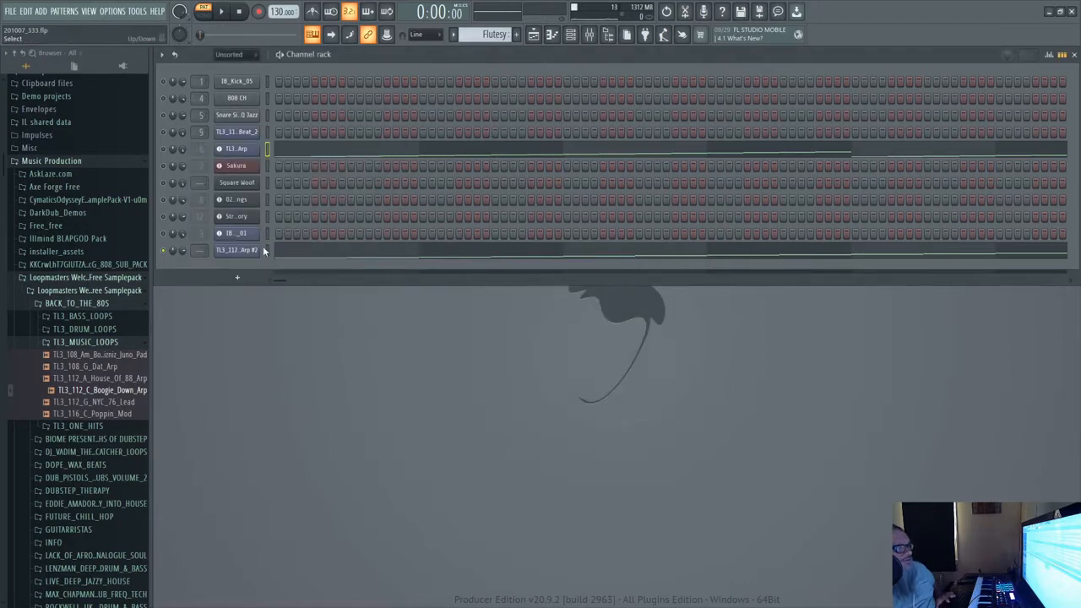
{"action": "left_click", "coordinate": [237, 250]}
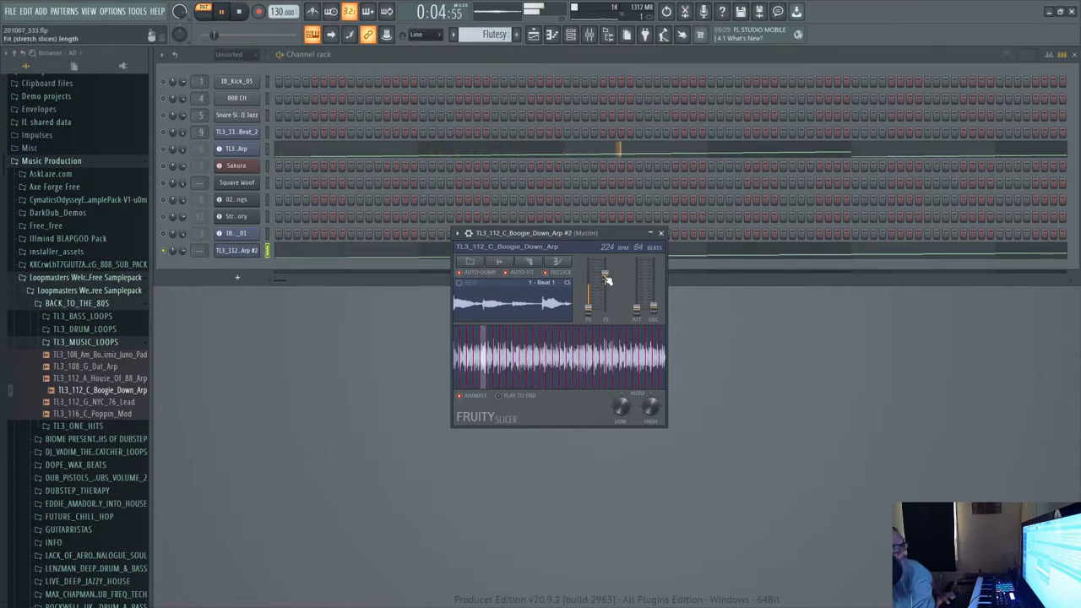
{"action": "key", "text": "space"}
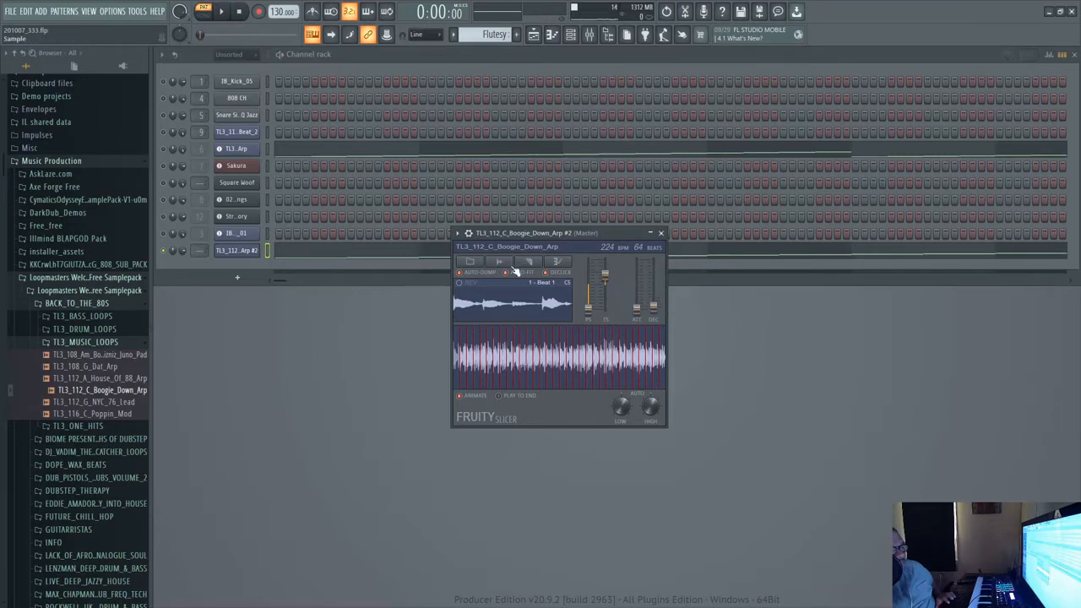
Try the #2 slicer's attack at its maximum during playback, return it to minimum, then close the slicer and stop
{"action": "left_click_drag", "start_coordinate": [636, 305], "coordinate": [640, 267]}
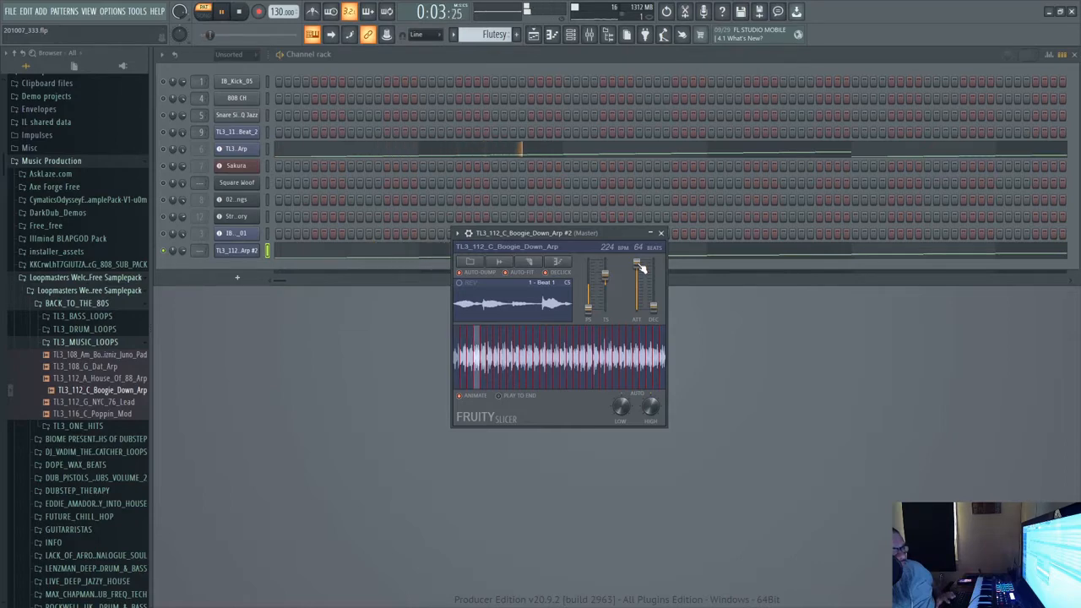
{"action": "left_click_drag", "start_coordinate": [641, 266], "coordinate": [650, 293]}
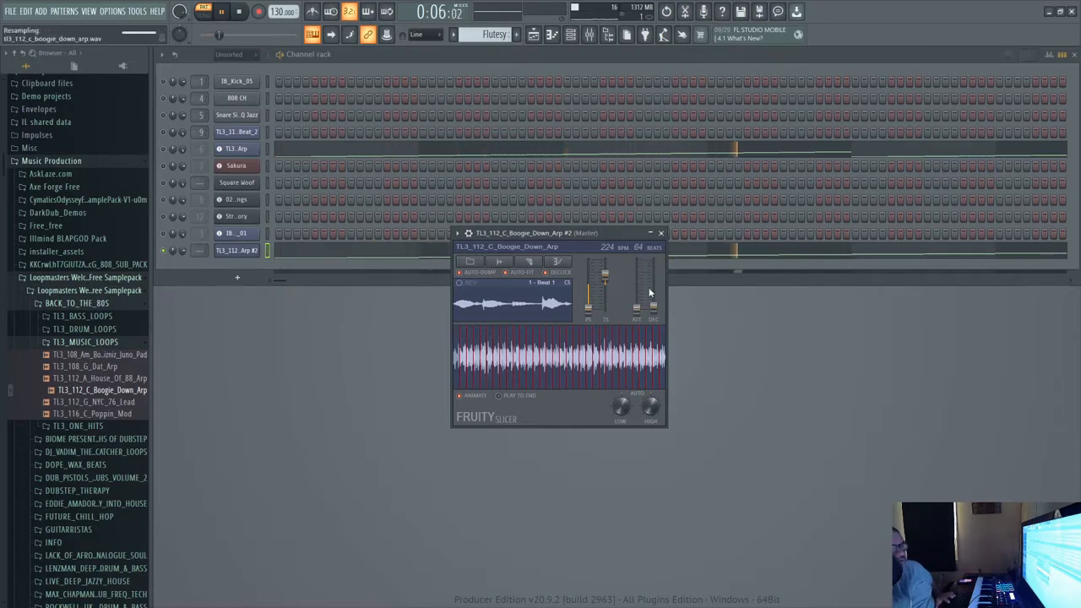
{"action": "left_click", "coordinate": [660, 233]}
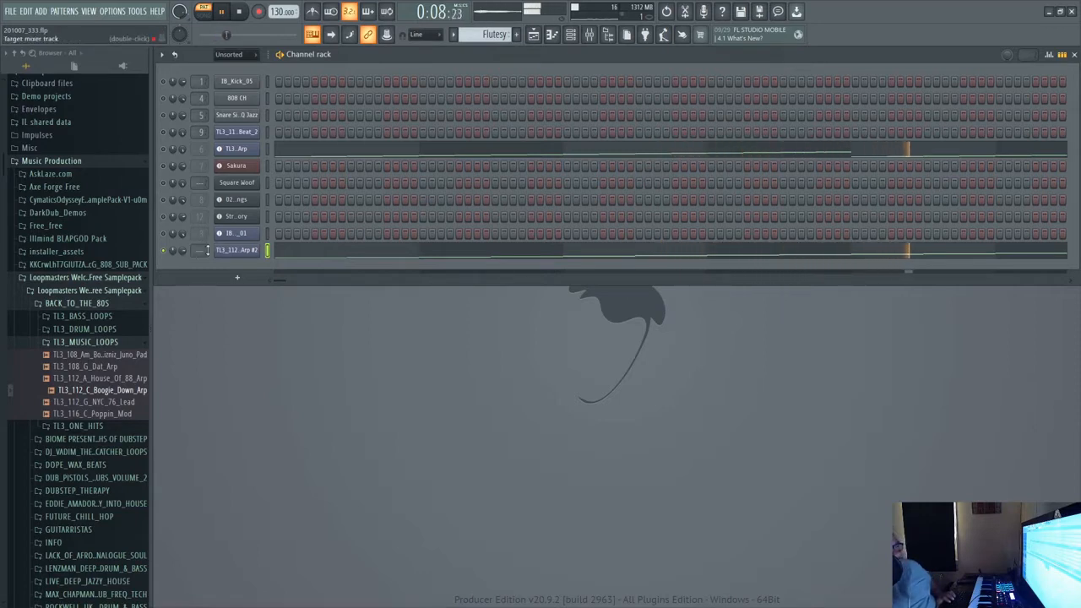
{"action": "key", "text": "space"}
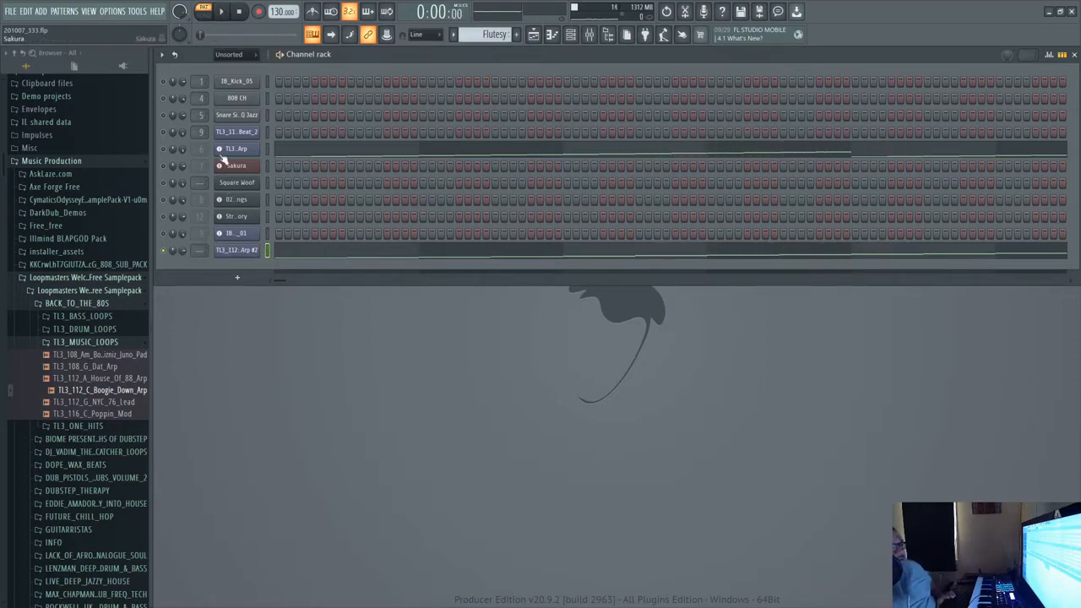
Solo the original arp channel and bring up the effects of mixer track 6, TL3_112_C_Boogie_Down_Arp
{"action": "left_click", "coordinate": [165, 150]}
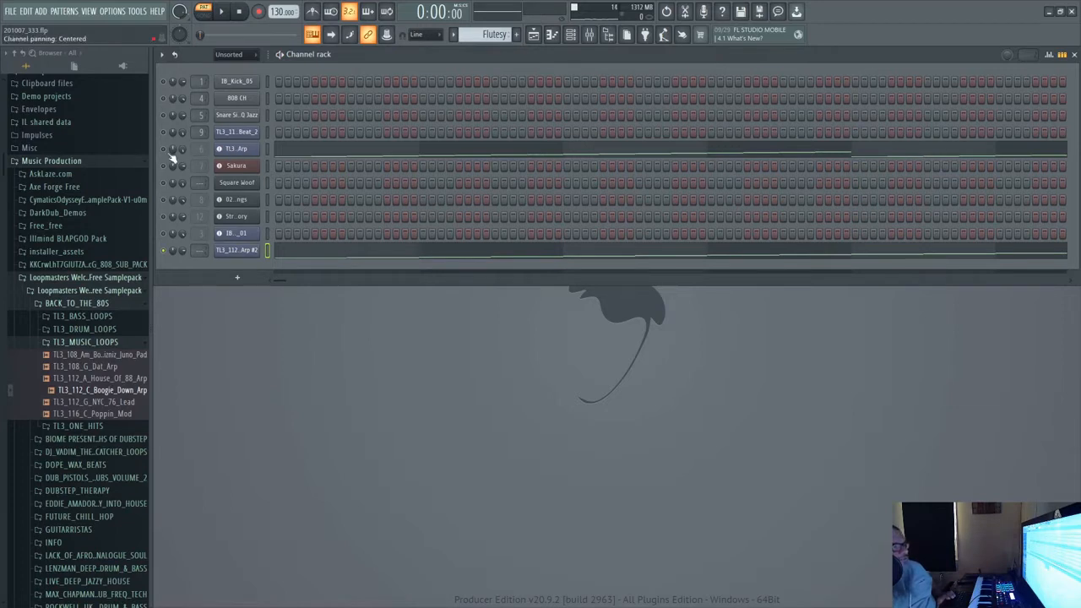
{"action": "left_click", "coordinate": [588, 36]}
{"action": "left_click", "coordinate": [462, 230]}
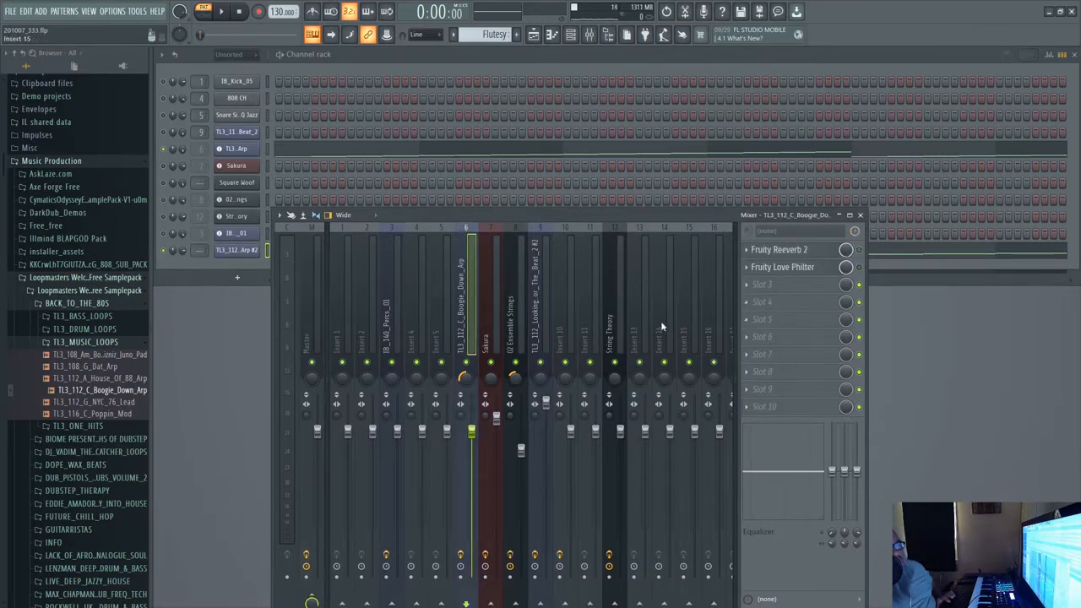
{"action": "left_click", "coordinate": [168, 250]}
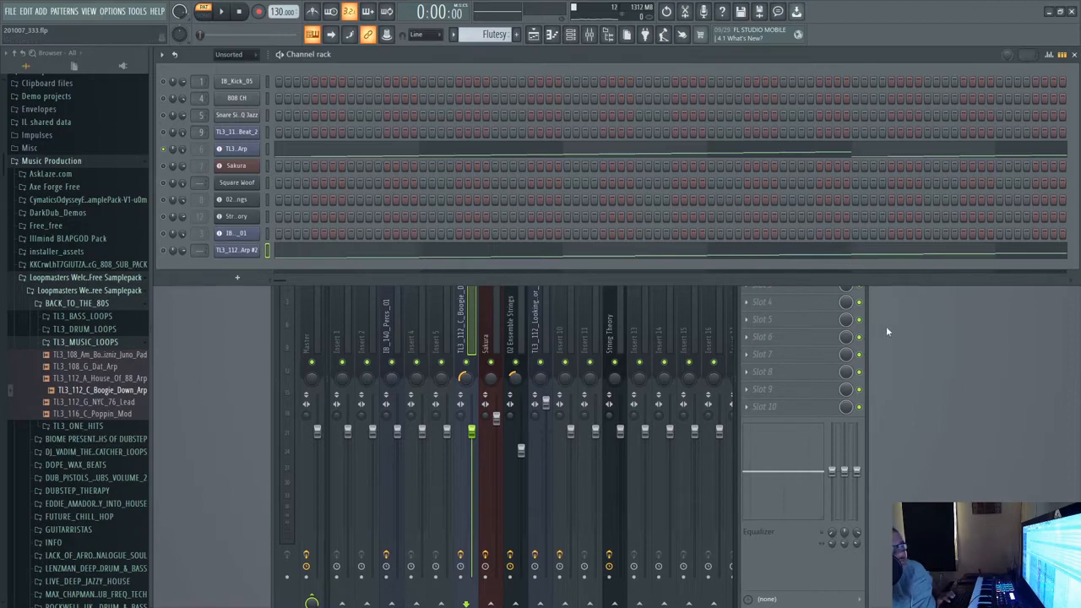
{"action": "left_click", "coordinate": [765, 563]}
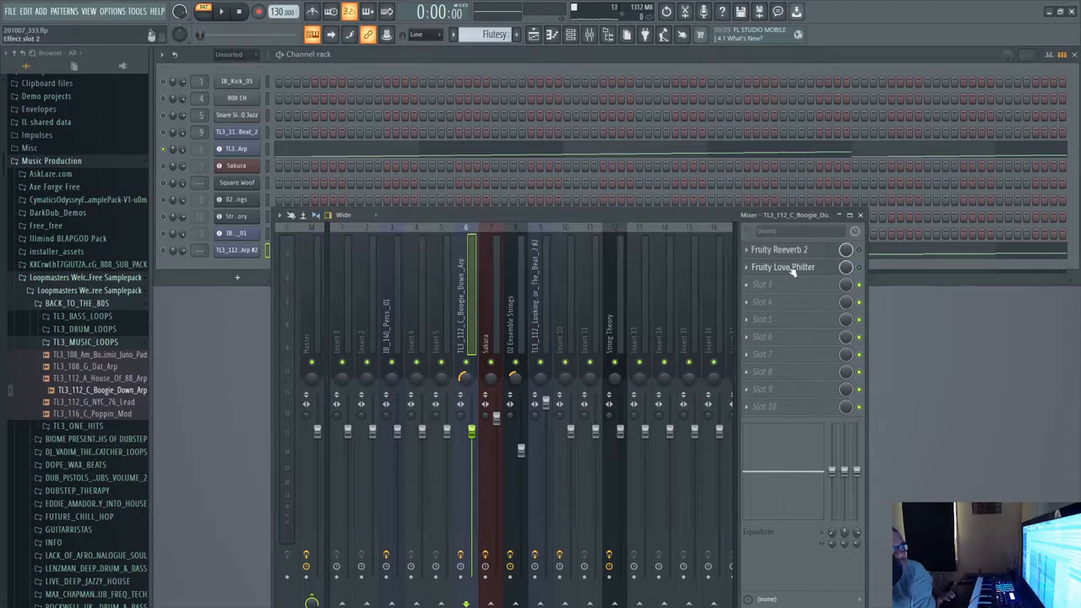
Play the arp while re-enabling Fruity Reeverb 2 and Fruity Love Philter on its mixer track, stop, and view the Love Philter settings
{"action": "key", "text": "space"}
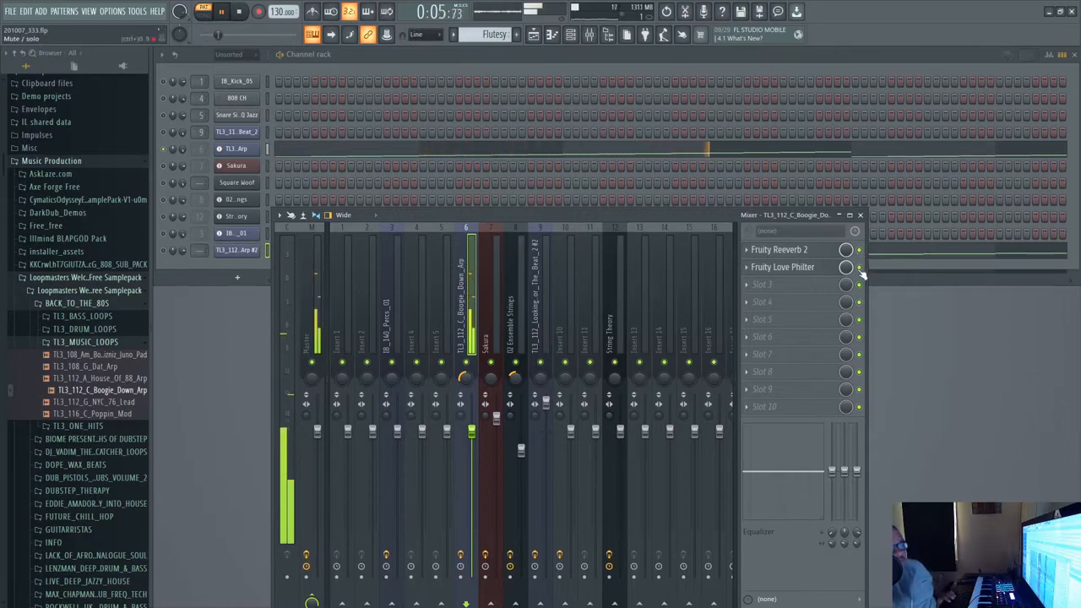
{"action": "key", "text": "space"}
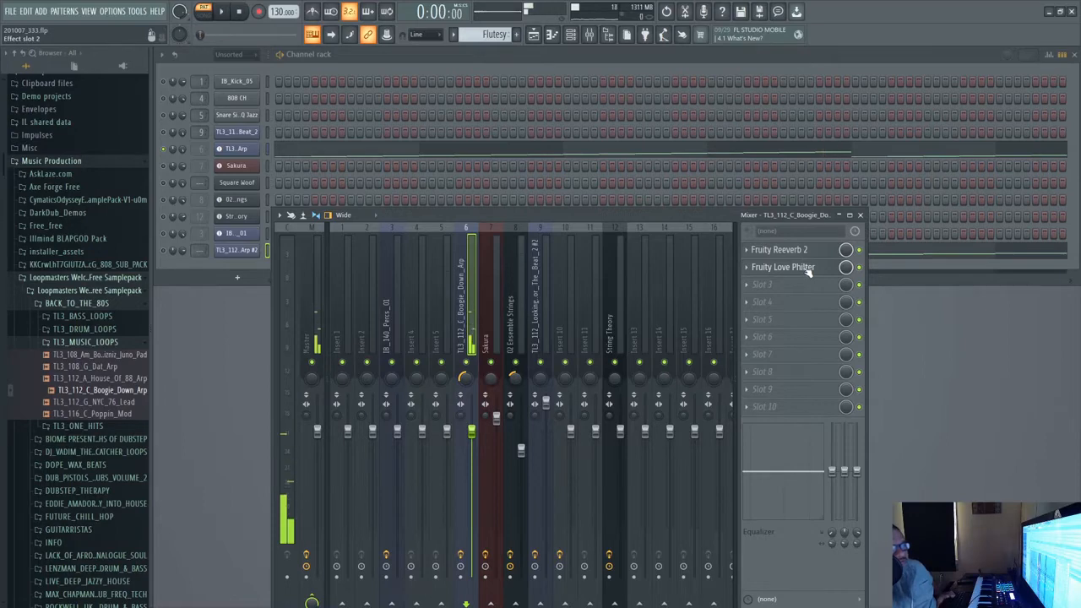
{"action": "left_click", "coordinate": [794, 267]}
{"action": "left_click_drag", "start_coordinate": [471, 207], "coordinate": [597, 135]}
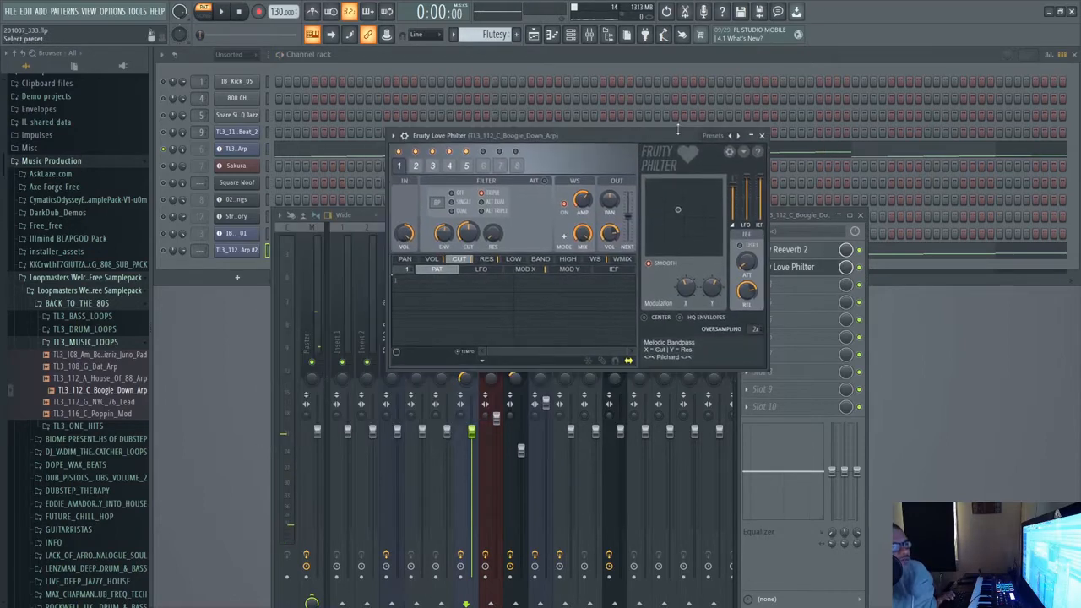
{"action": "left_click", "coordinate": [763, 136]}
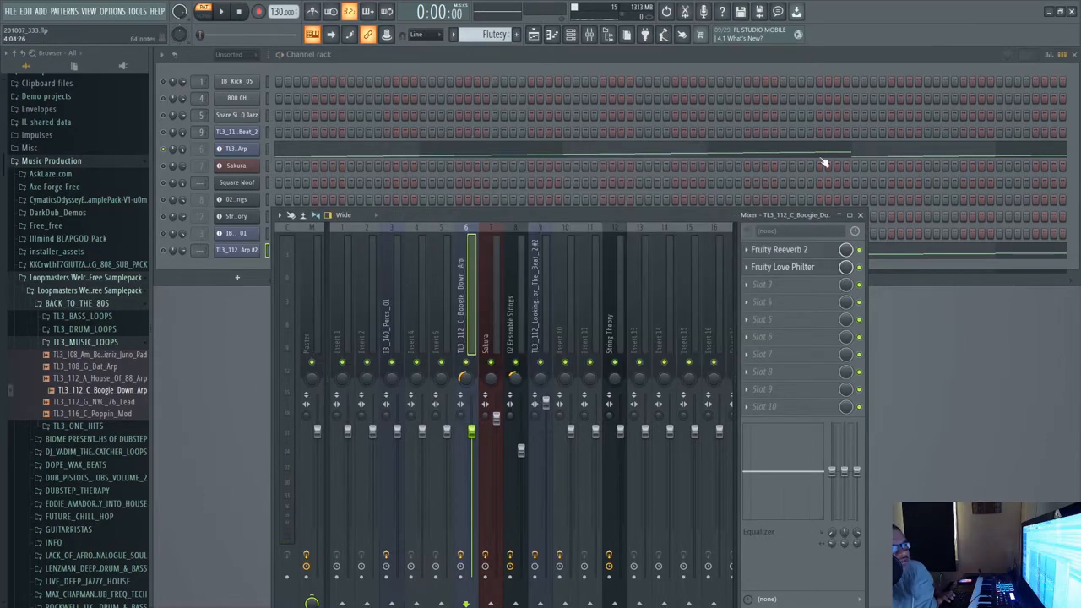
Review the Fruity Love Philter preset list without choosing a preset, and close the plugin
{"action": "left_click", "coordinate": [771, 268]}
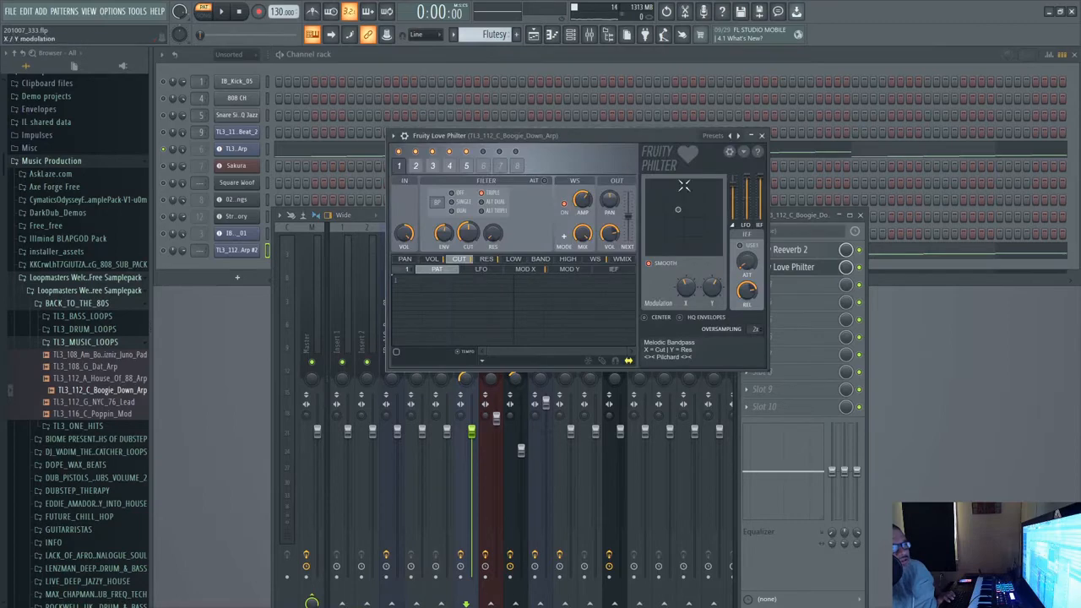
{"action": "left_click", "coordinate": [739, 137]}
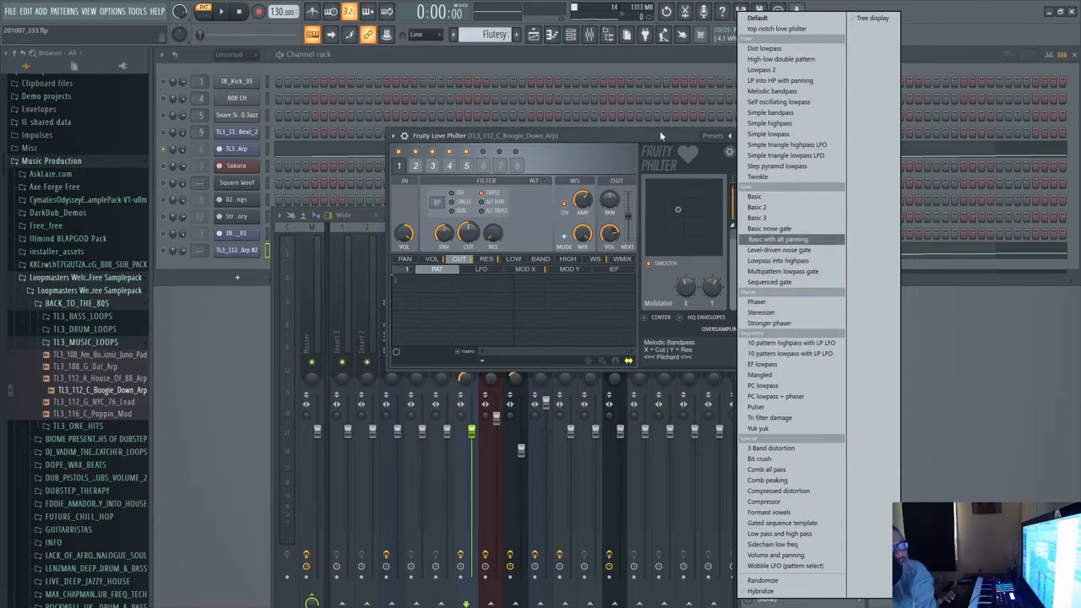
{"action": "left_click", "coordinate": [631, 130]}
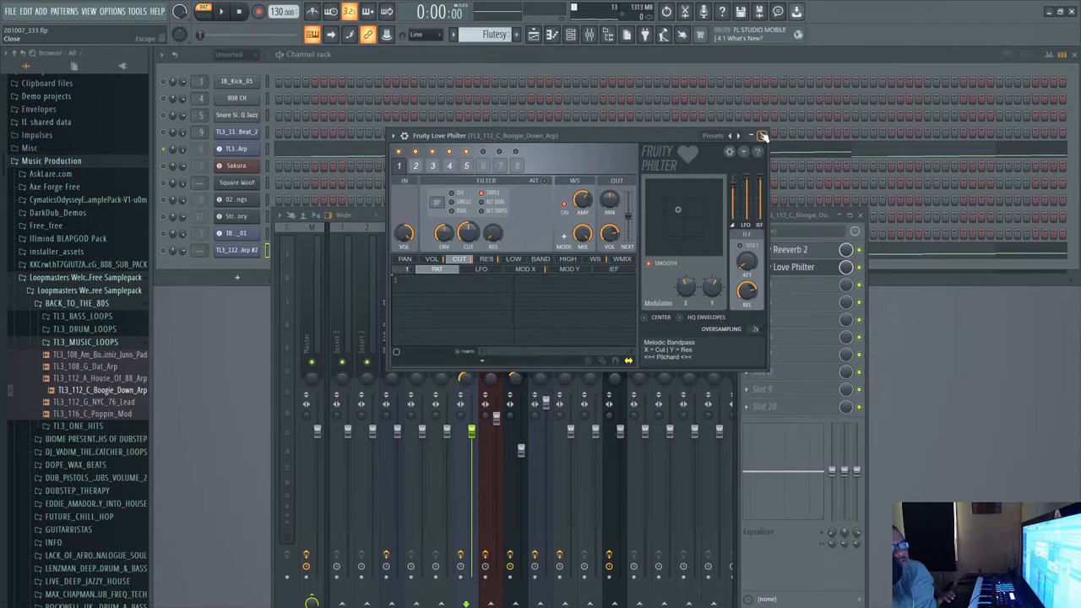
{"action": "left_click", "coordinate": [762, 136]}
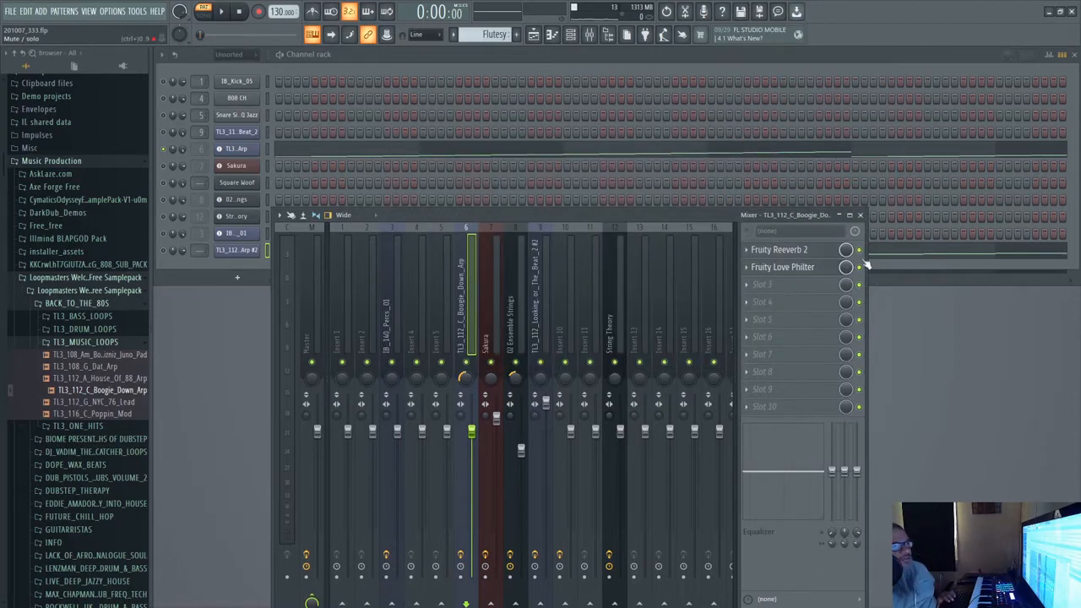
Play the original arp with both effects active, close the mixer, and stop playback
{"action": "key", "text": "space"}
{"action": "left_click", "coordinate": [860, 215]}
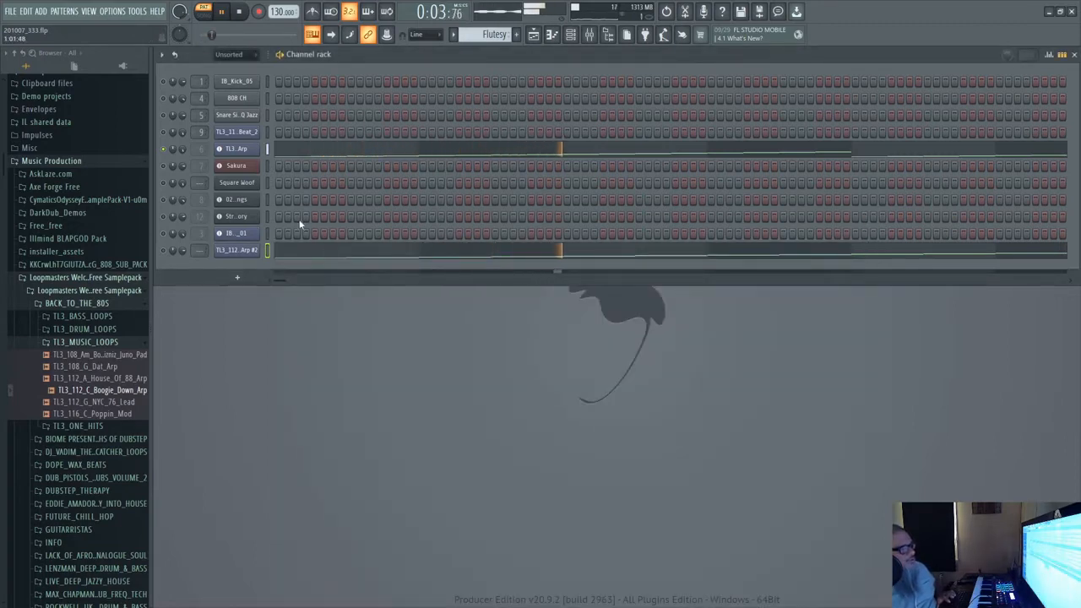
{"action": "key", "text": "space"}
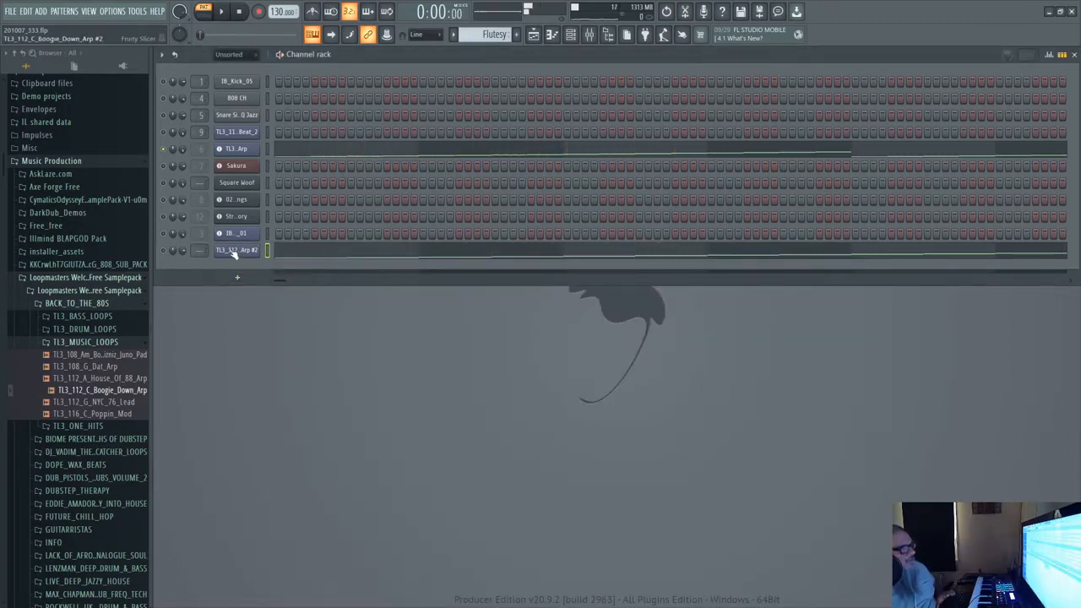
Delete the duplicate TL3_112 Arp #2 channel and confirm the deletion
{"action": "right_click", "coordinate": [234, 254]}
{"action": "left_click", "coordinate": [279, 359]}
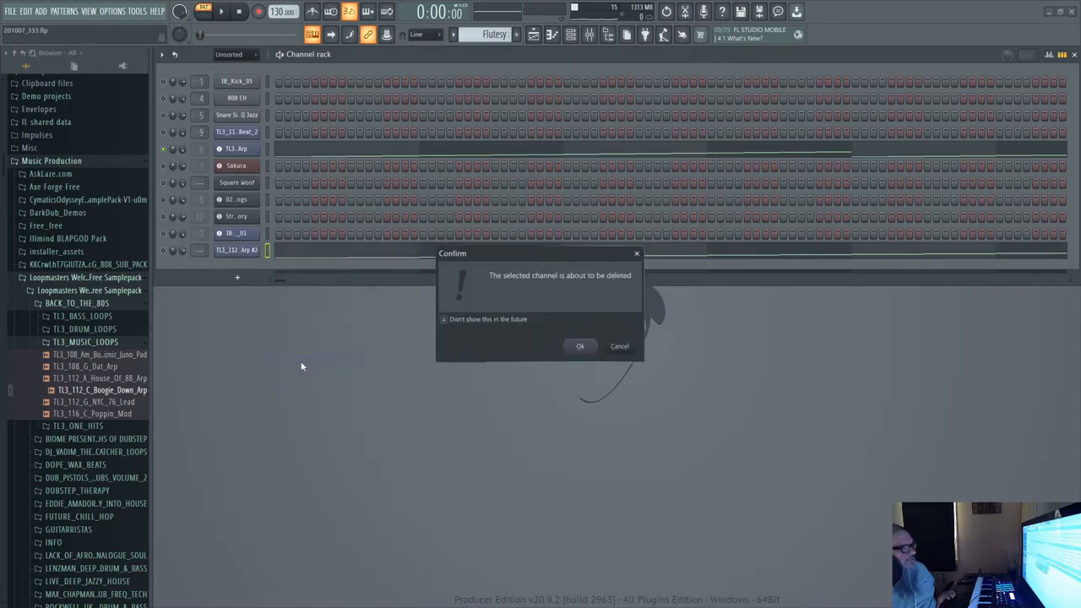
{"action": "left_click", "coordinate": [580, 346]}
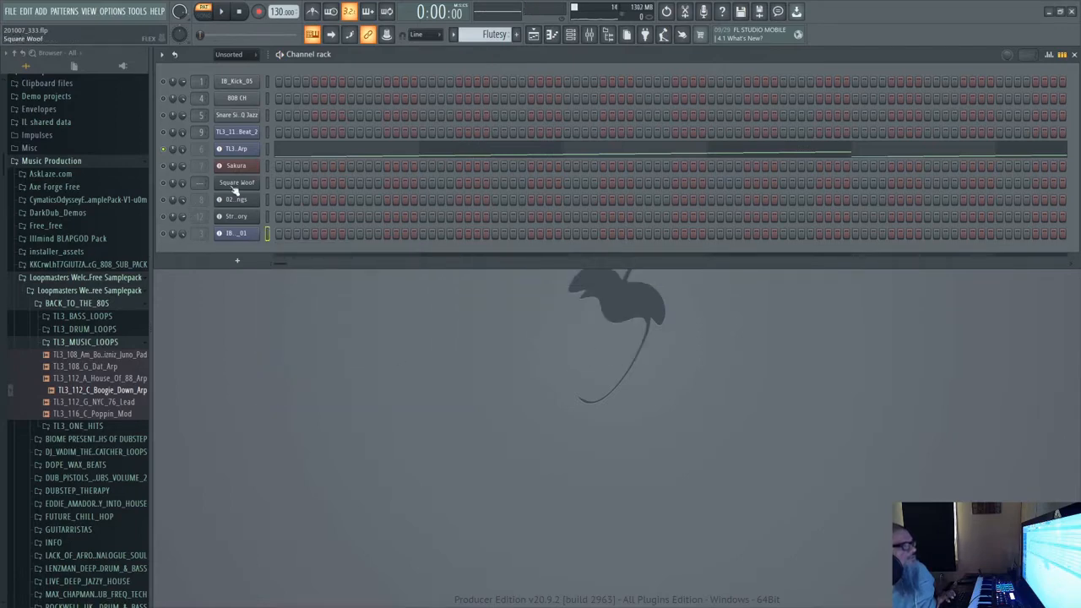
Switch to the Fast drums pattern, enable only the IB_140_Percs_01 channel by muting the arp, and play it
{"action": "scroll", "coordinate": [470, 34], "scroll_direction": "down", "scroll_amount": 4}
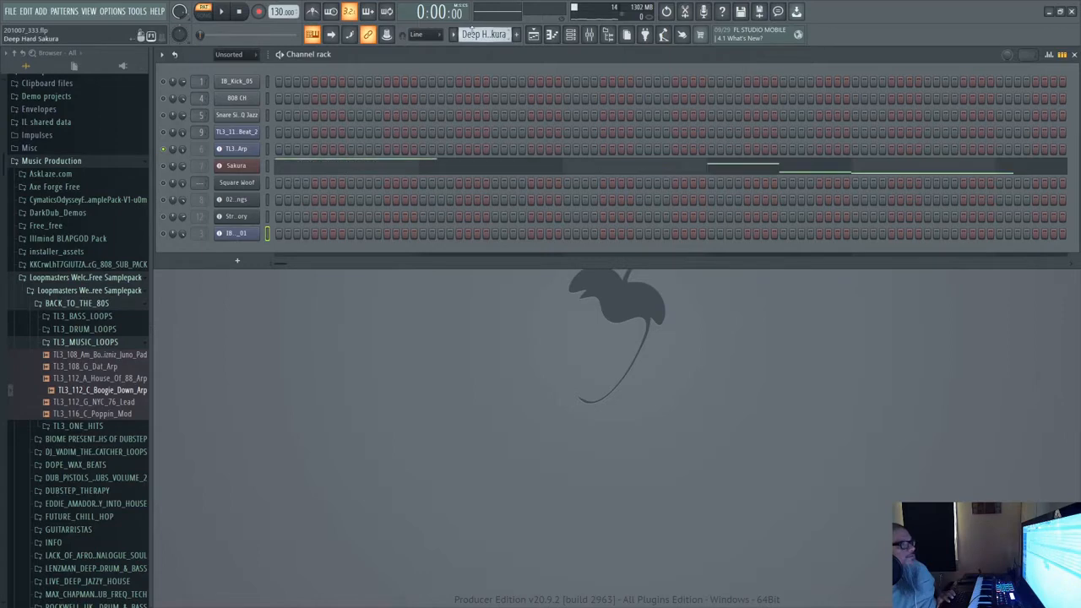
{"action": "scroll", "coordinate": [470, 33], "scroll_direction": "down", "scroll_amount": 3}
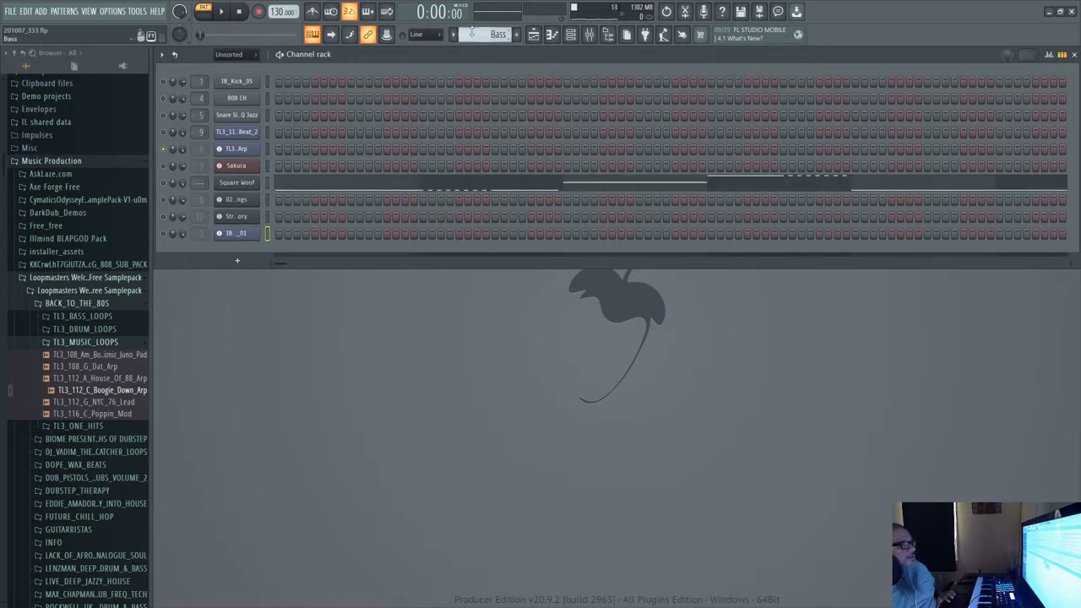
{"action": "left_click", "coordinate": [163, 235]}
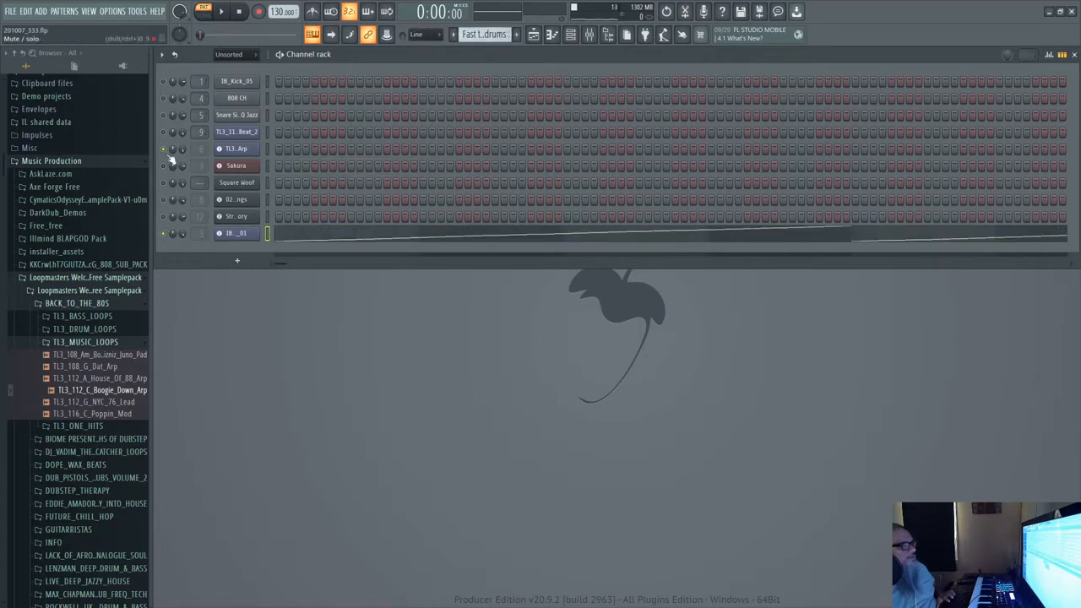
{"action": "left_click", "coordinate": [164, 150]}
{"action": "key", "text": "space"}
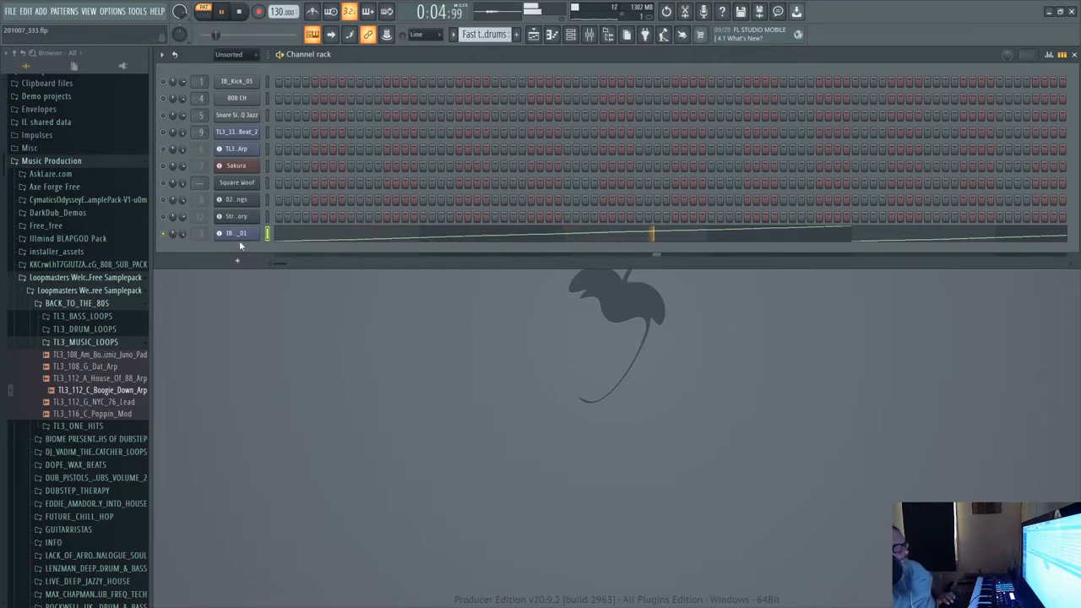
Inspect the Fruity Slicer settings of IB_140_Percs_01 during playback, close the slicer, and stop
{"action": "left_click", "coordinate": [238, 234]}
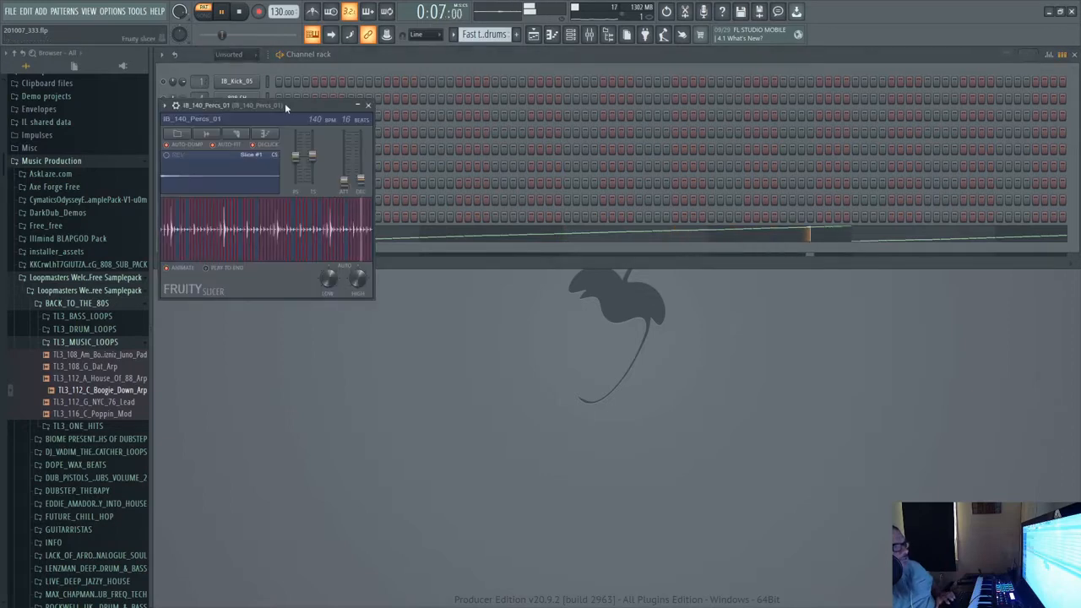
{"action": "left_click_drag", "start_coordinate": [284, 105], "coordinate": [517, 184]}
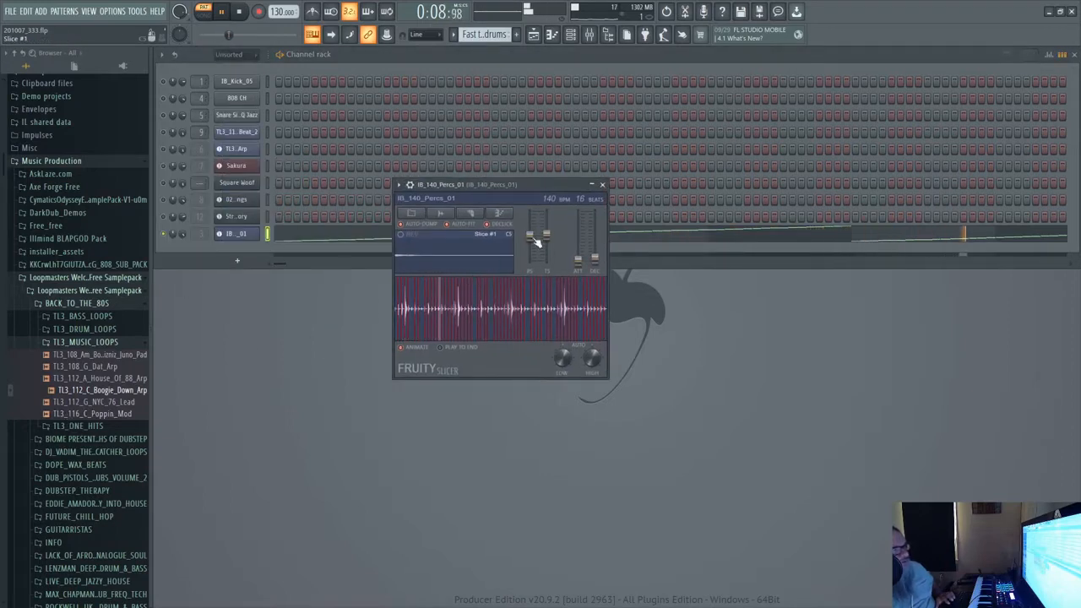
{"action": "key", "text": "Escape"}
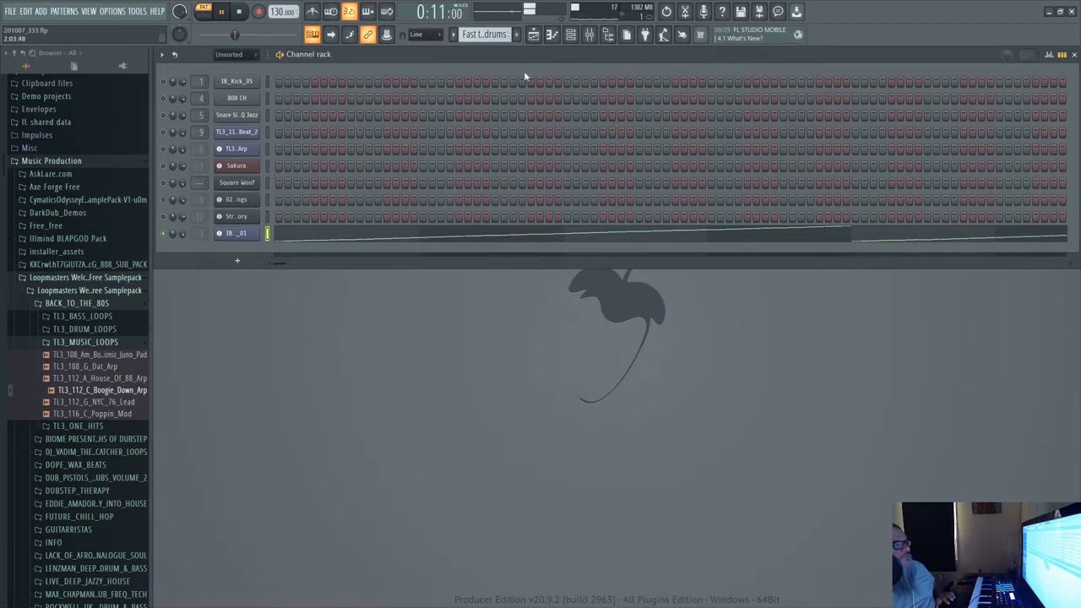
{"action": "key", "text": "space"}
Switch to Pattern 13 and collapse the TL3_MUSIC_LOOPS folder in the browser
{"action": "scroll", "coordinate": [483, 36], "scroll_direction": "down", "scroll_amount": 4}
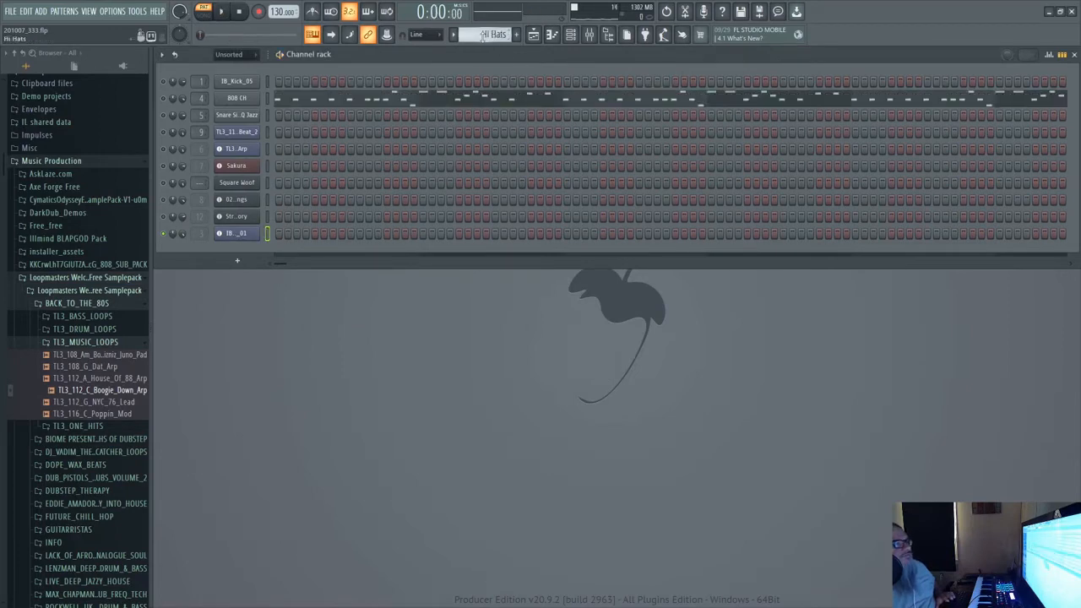
{"action": "scroll", "coordinate": [482, 36], "scroll_direction": "down", "scroll_amount": 1}
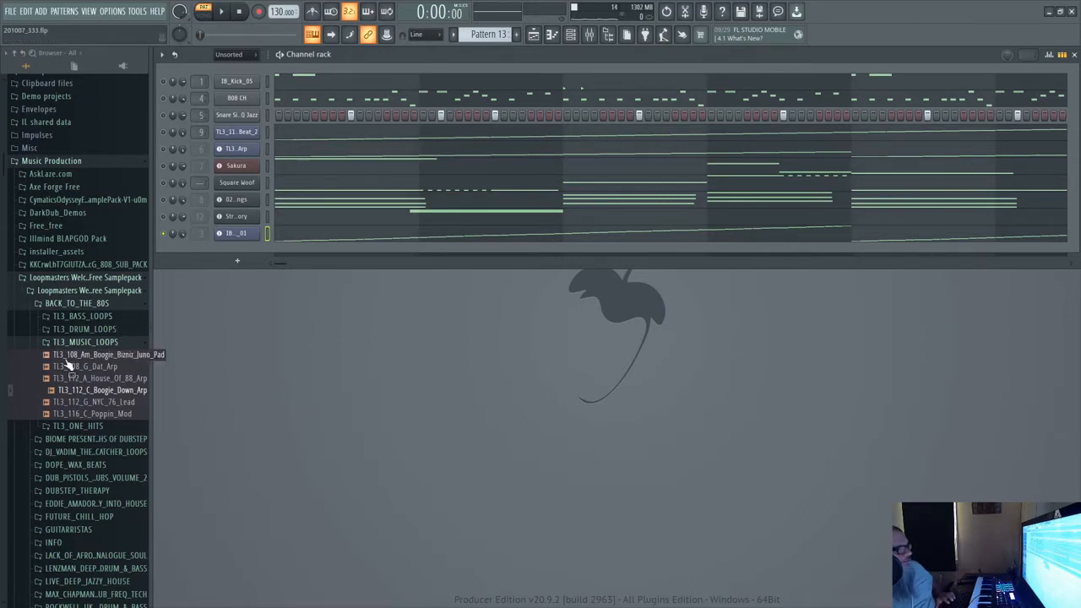
{"action": "left_click", "coordinate": [74, 341]}
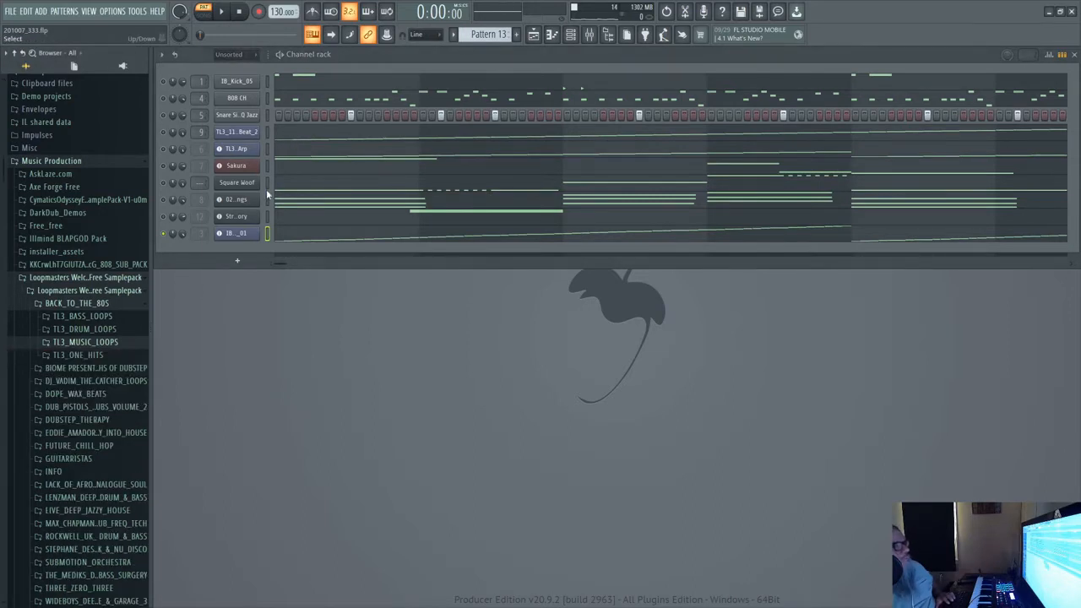
Check the sampler settings of IB_Kick_05 and 808 CH, and unmute both channels
{"action": "left_click", "coordinate": [238, 82]}
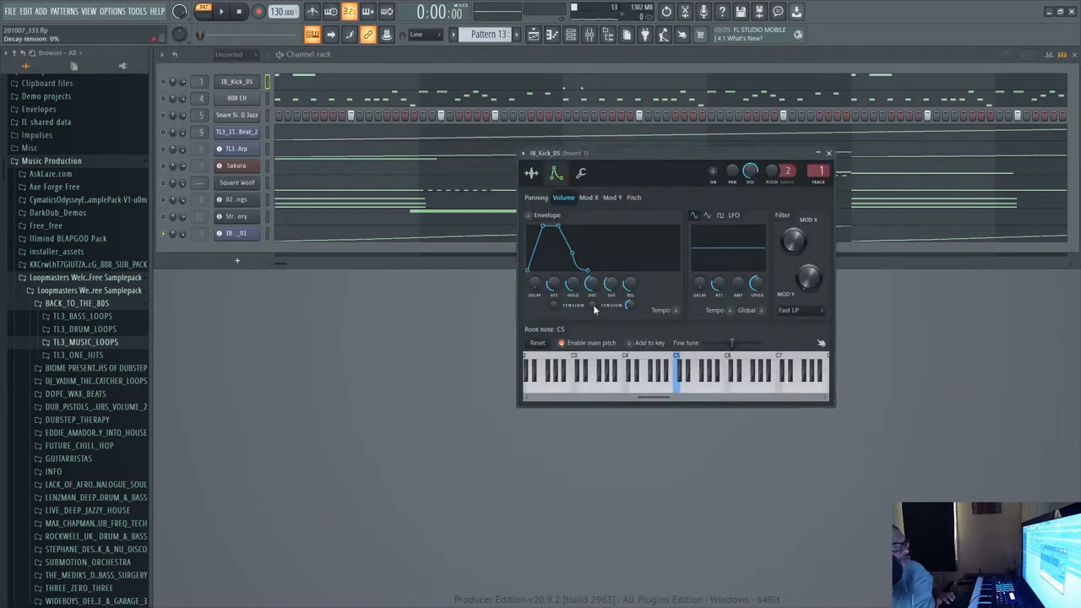
{"action": "left_click", "coordinate": [531, 174]}
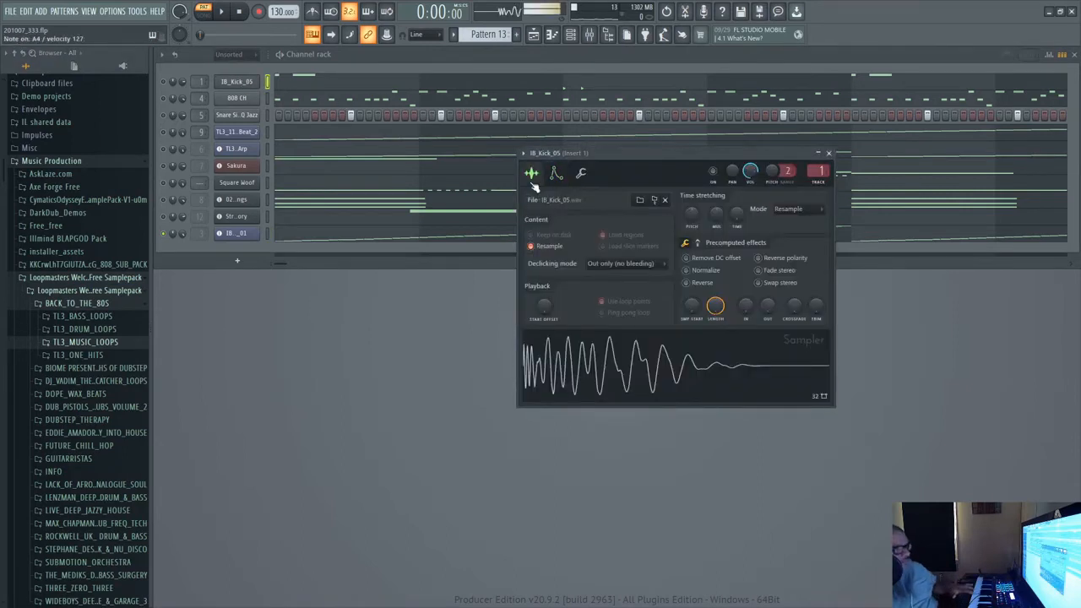
{"action": "left_click", "coordinate": [828, 153]}
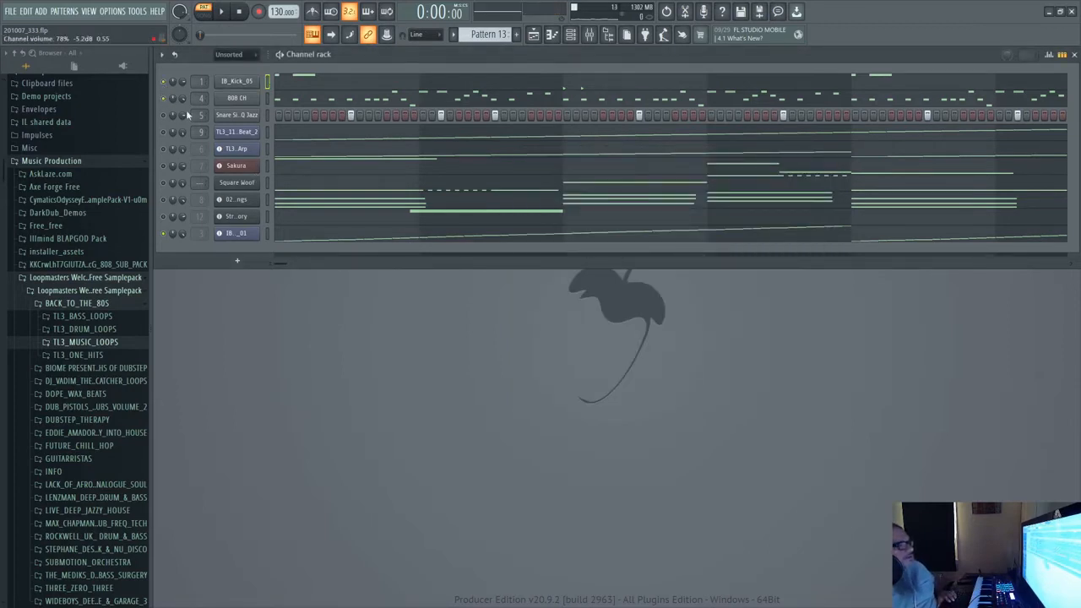
{"action": "left_click", "coordinate": [237, 101]}
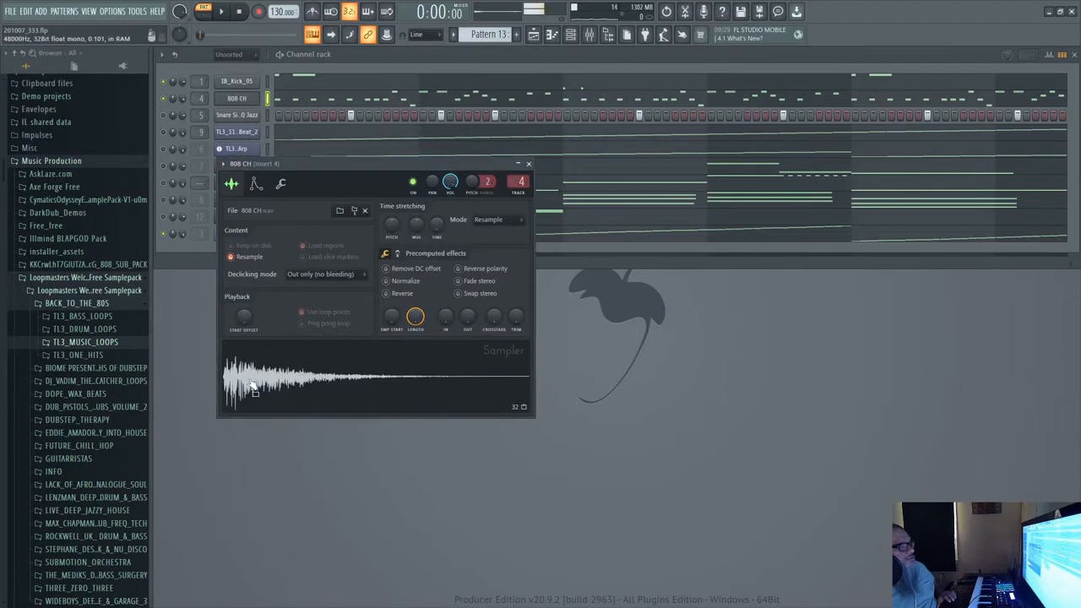
{"action": "left_click", "coordinate": [528, 164]}
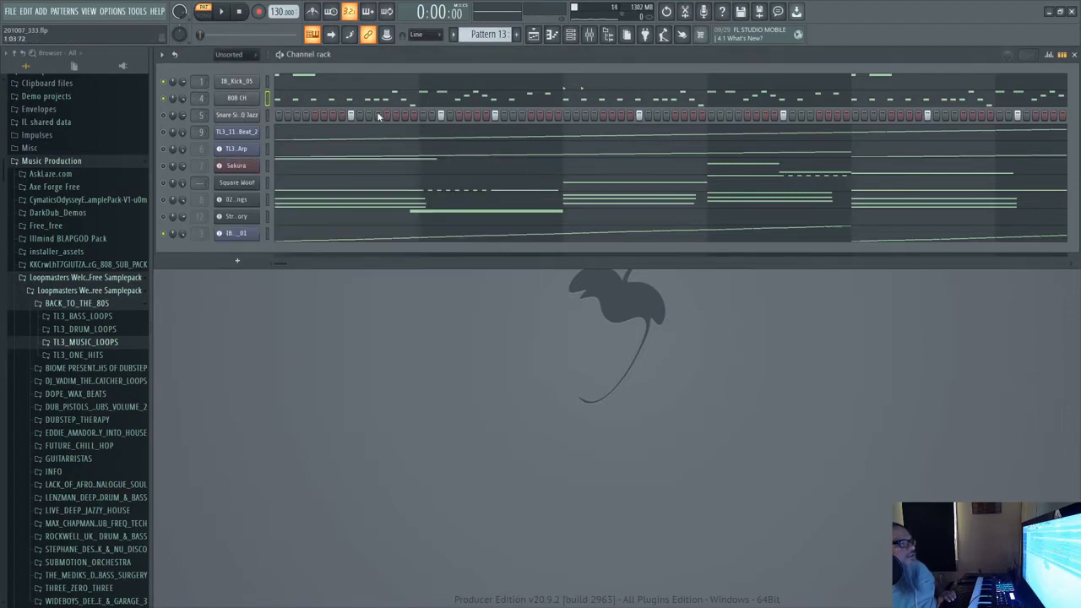
Examine the 808 CH hi-hat notes in the piano roll while Pattern 13 plays, and close the piano roll
{"action": "left_click", "coordinate": [361, 101]}
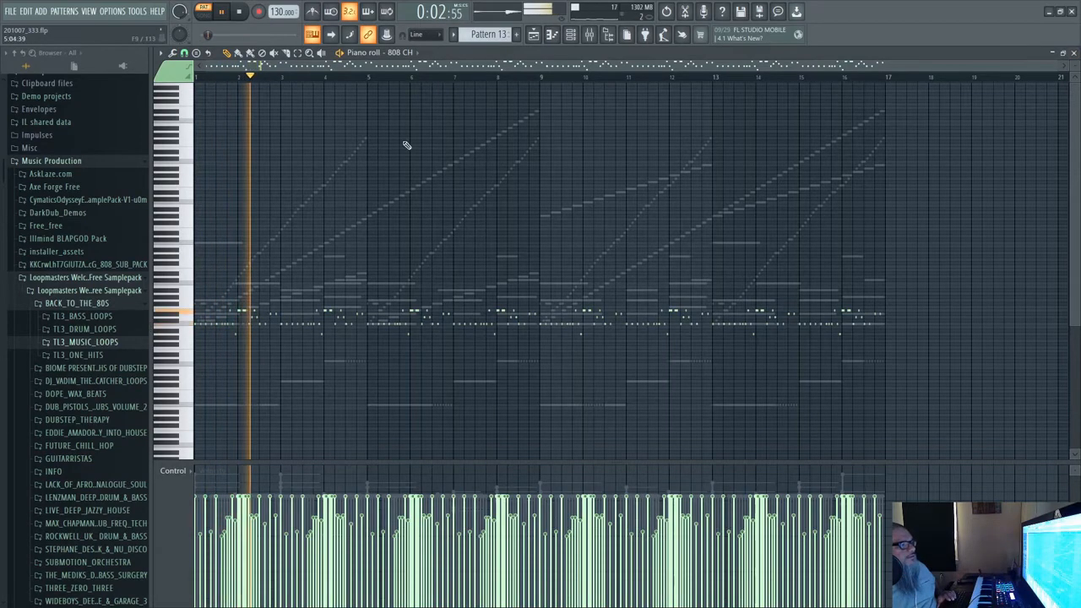
{"action": "scroll", "coordinate": [543, 217], "scroll_direction": "up", "scroll_amount": 3}
{"action": "scroll", "coordinate": [543, 217], "scroll_direction": "up", "scroll_amount": 3}
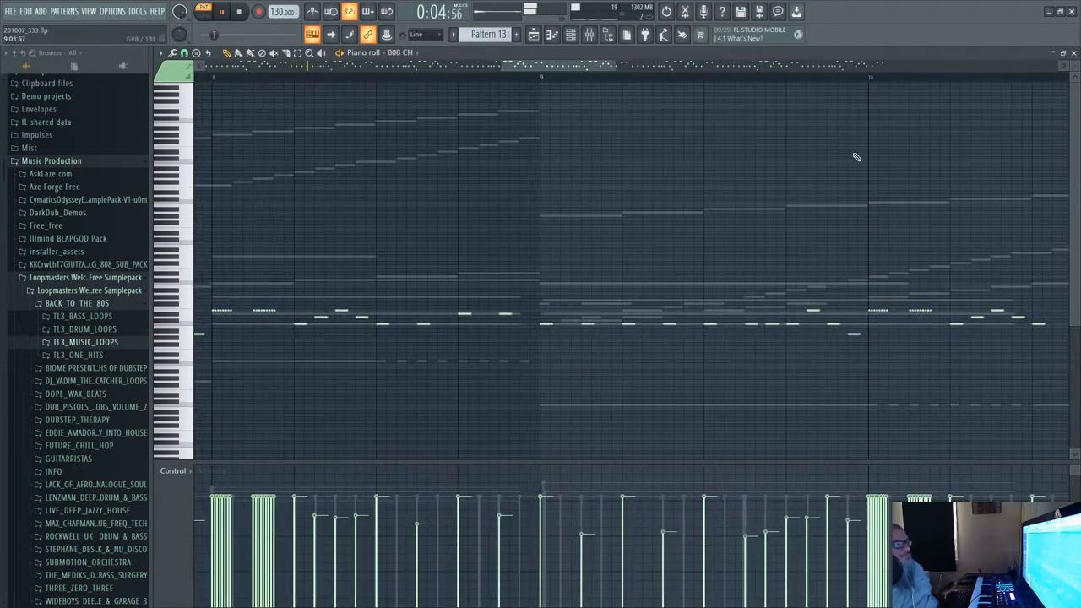
{"action": "scroll", "coordinate": [558, 199], "scroll_direction": "up", "scroll_amount": 4}
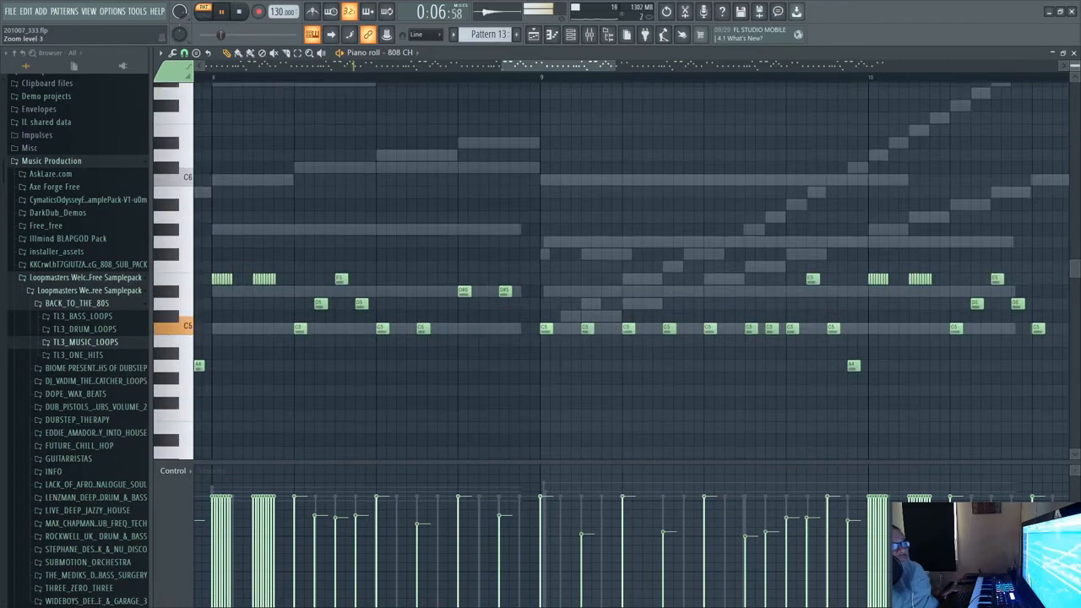
{"action": "scroll", "coordinate": [552, 202], "scroll_direction": "down", "scroll_amount": 5}
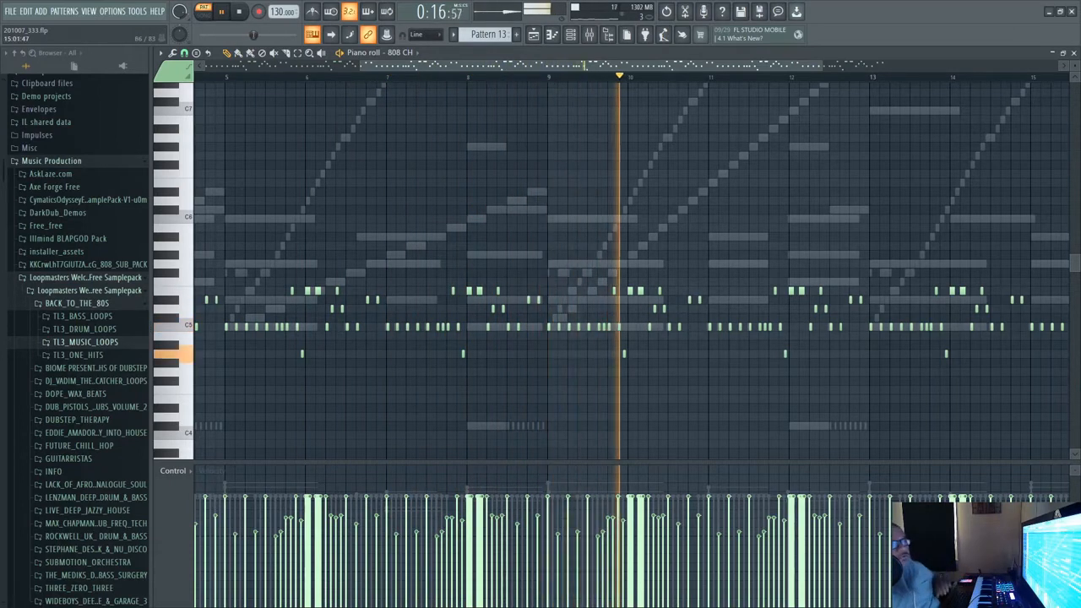
{"action": "left_click", "coordinate": [1073, 53]}
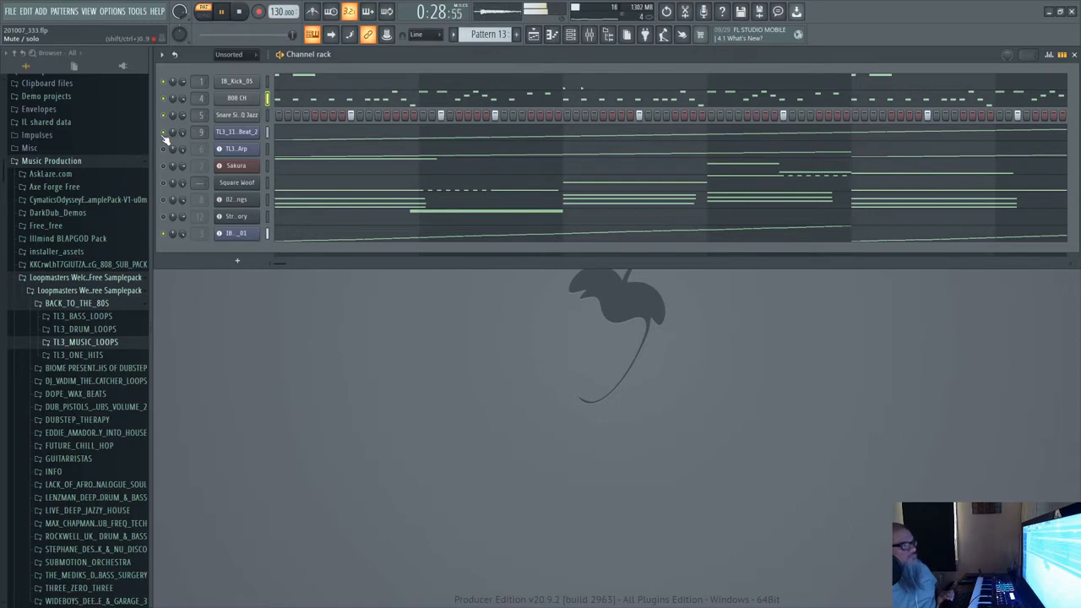
Unmute the Beat_2, arp and Sakura channels in turn, playing Pattern 13 to hear them together, and stop
{"action": "key", "text": "space"}
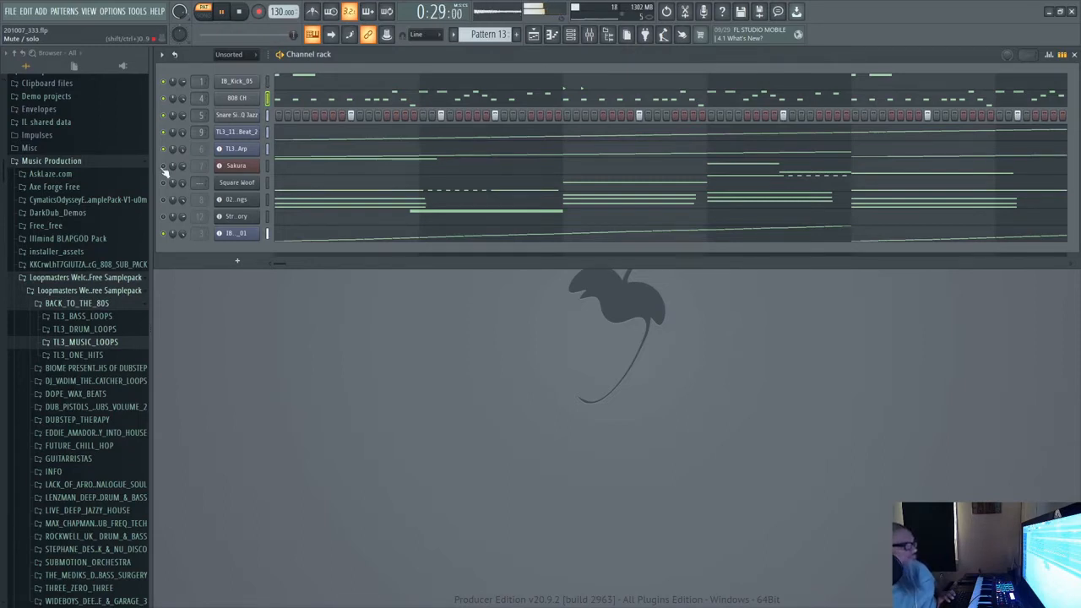
{"action": "key", "text": "space"}
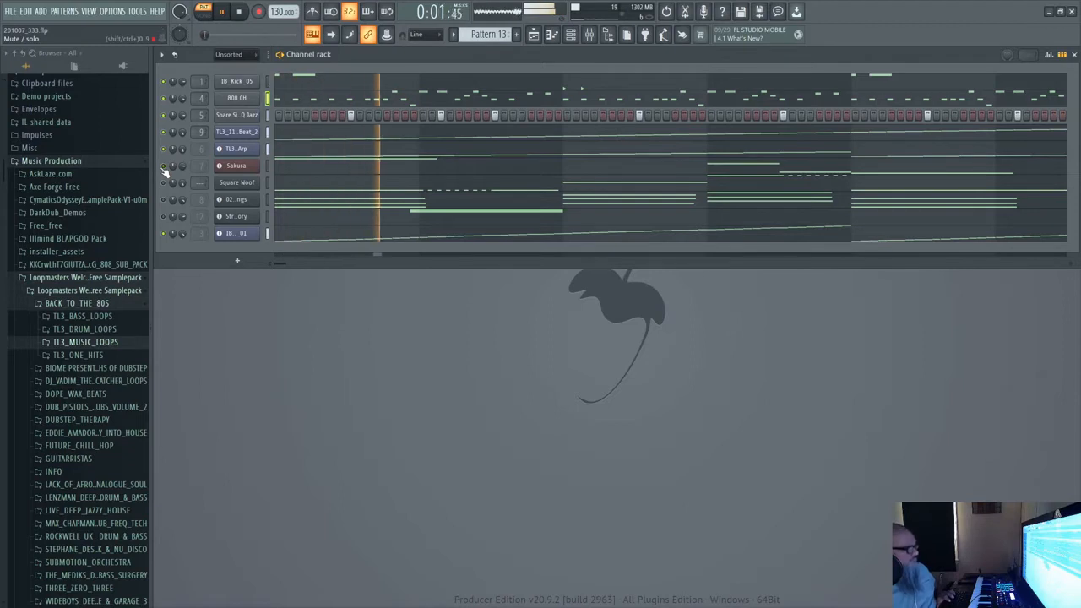
{"action": "key", "text": "space"}
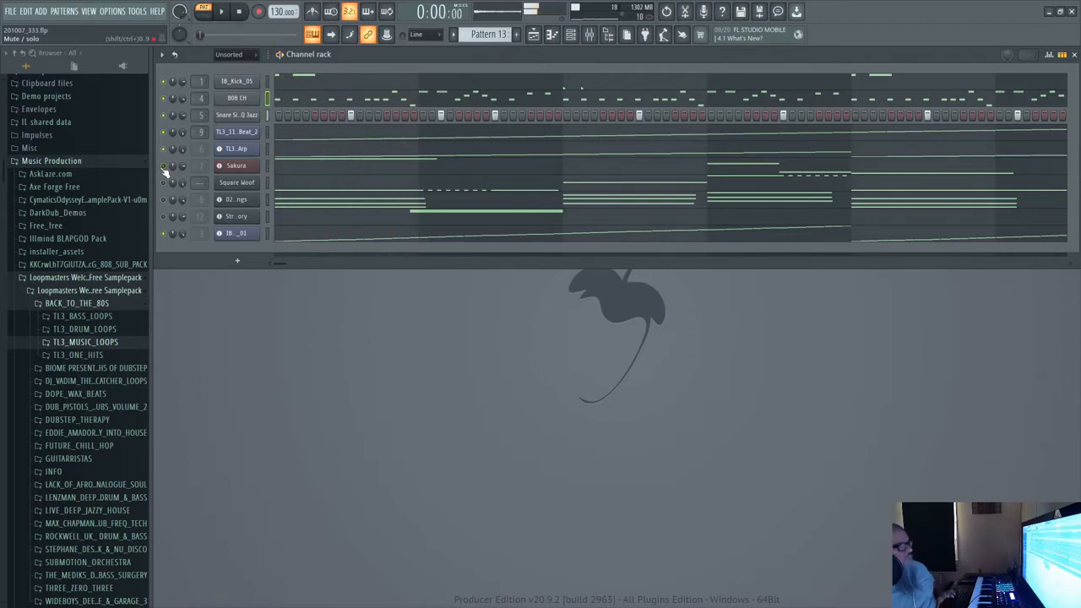
Open the Sakura plugin, reposition its window, view the Atmosphere presets in its library, and close the plugin
{"action": "left_click", "coordinate": [236, 166]}
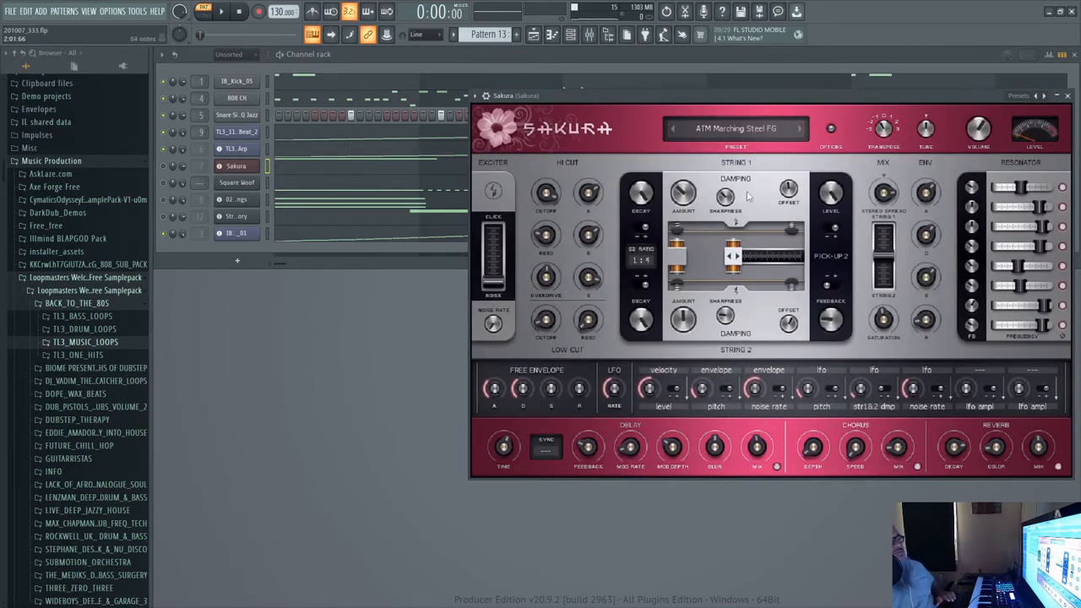
{"action": "left_click_drag", "start_coordinate": [719, 96], "coordinate": [537, 112]}
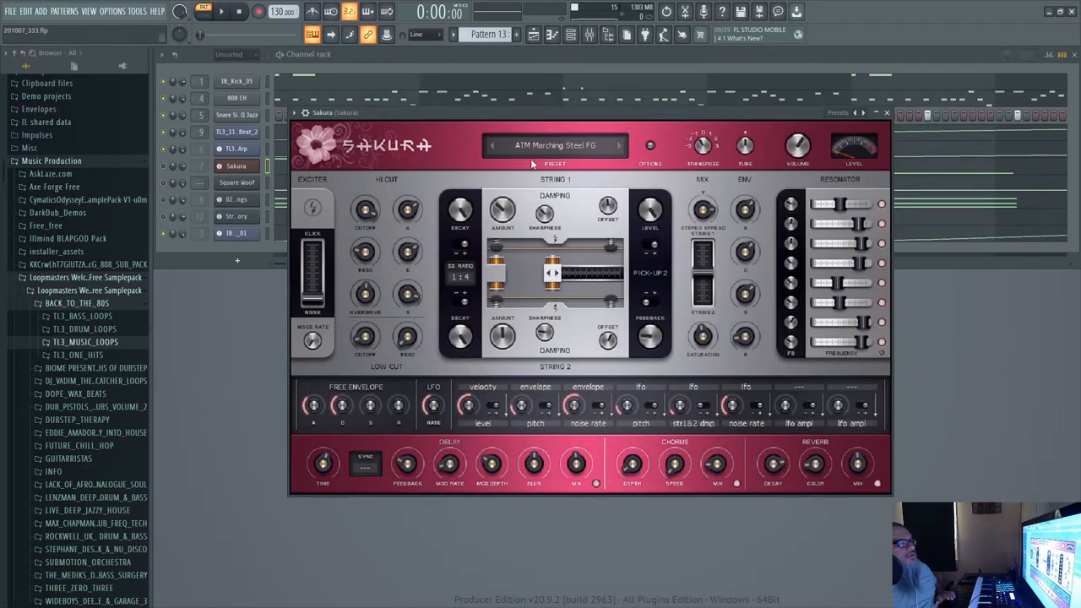
{"action": "left_click", "coordinate": [539, 146]}
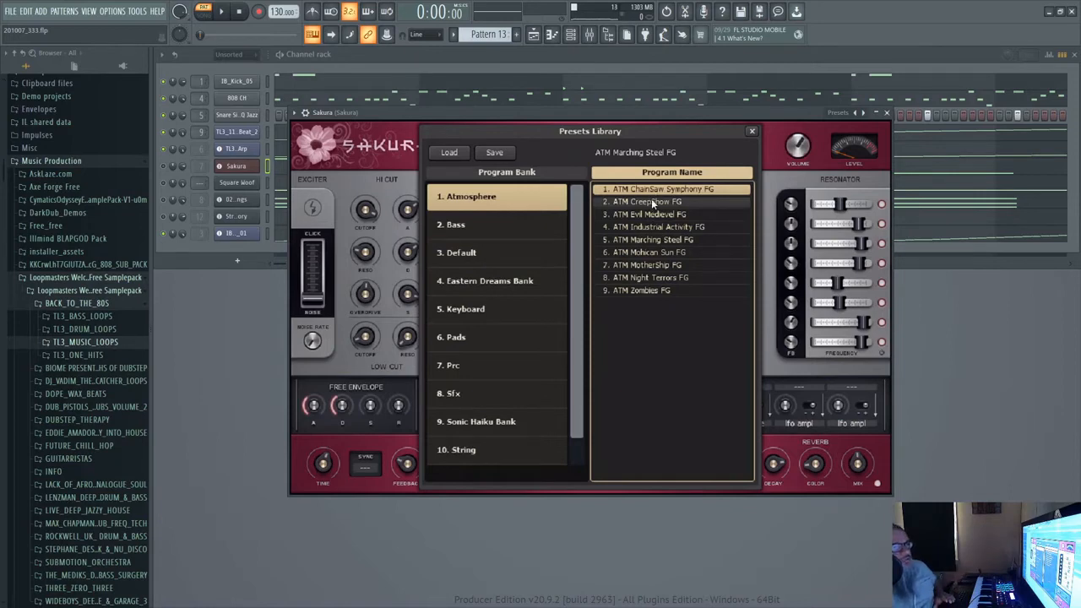
{"action": "left_click", "coordinate": [863, 135]}
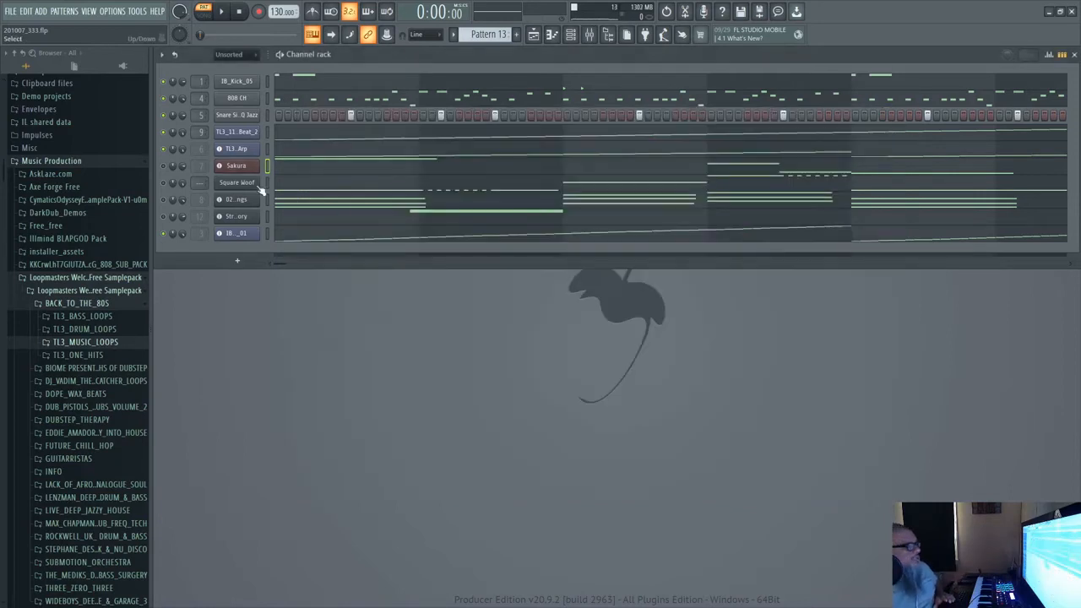
Audition Sakura's ATM CreepShow FG preset, reload ATM Marching Steel FG, and close the plugin
{"action": "left_click", "coordinate": [239, 167]}
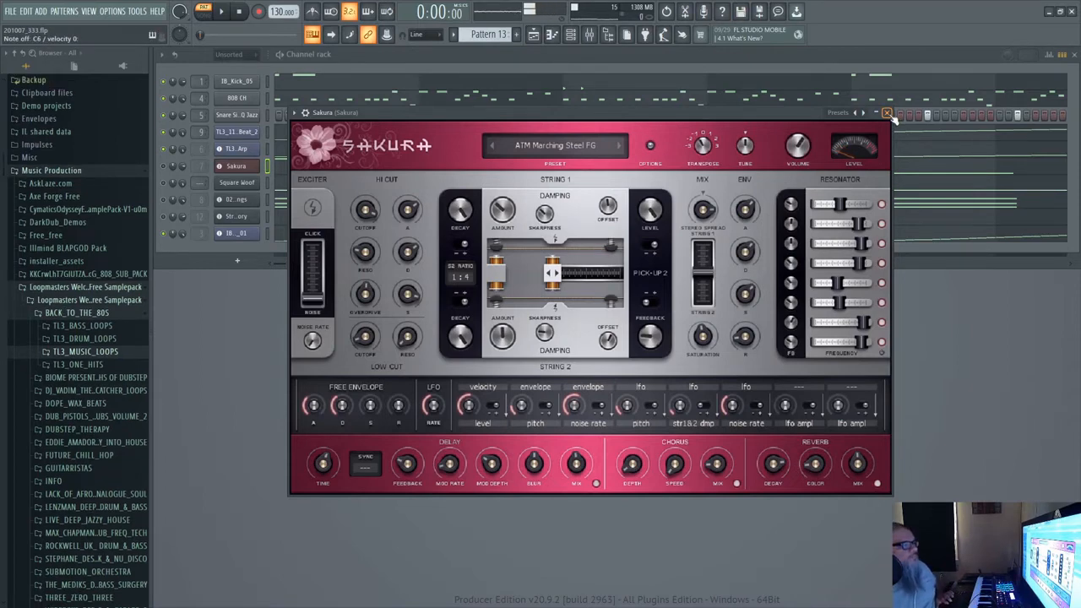
{"action": "left_click", "coordinate": [545, 146]}
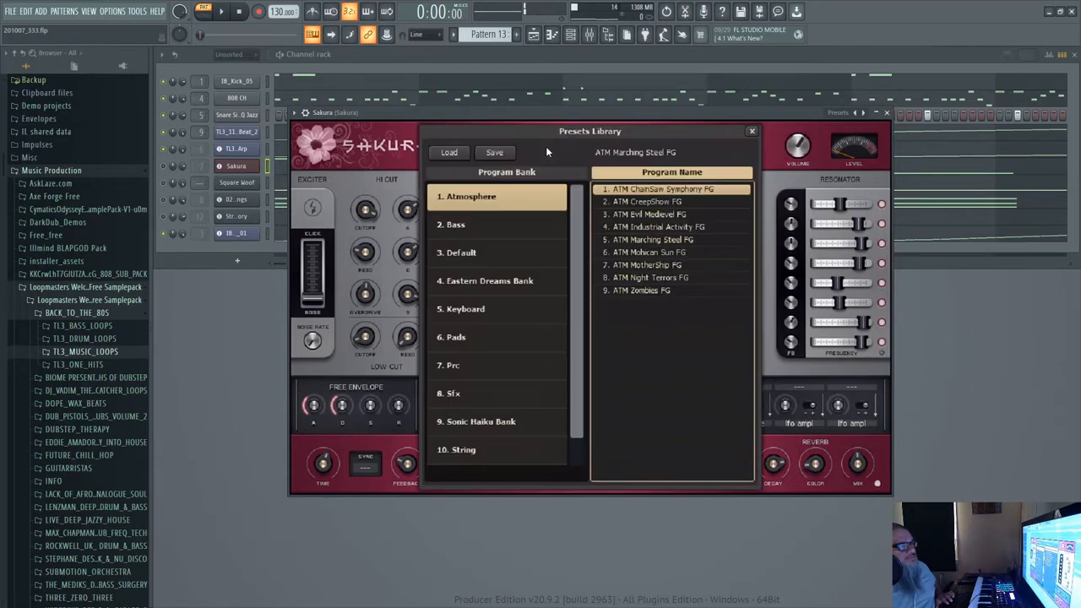
{"action": "left_click", "coordinate": [643, 204]}
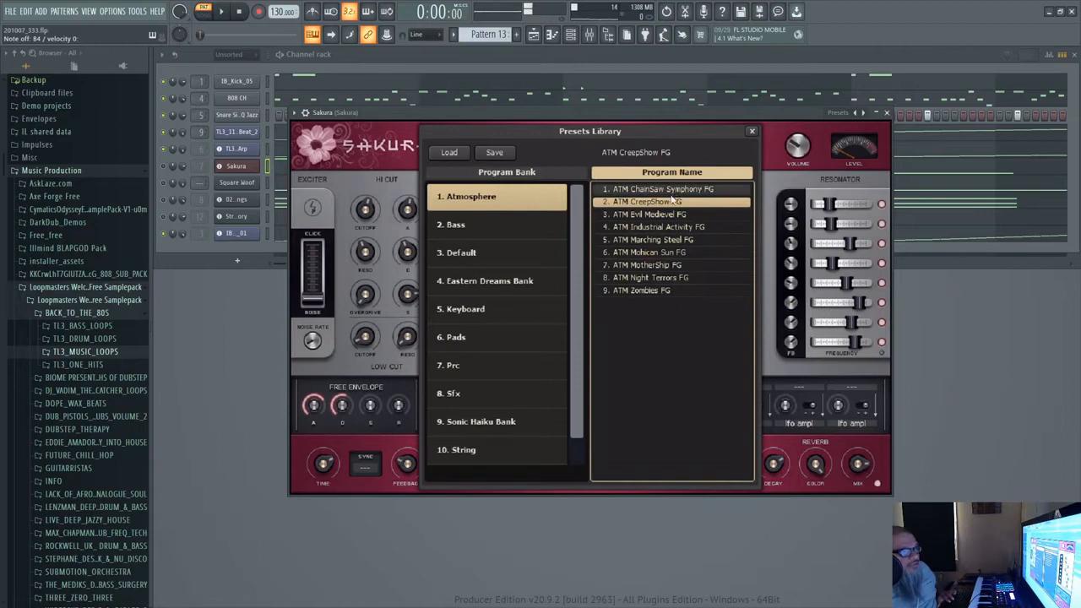
{"action": "left_click", "coordinate": [659, 240]}
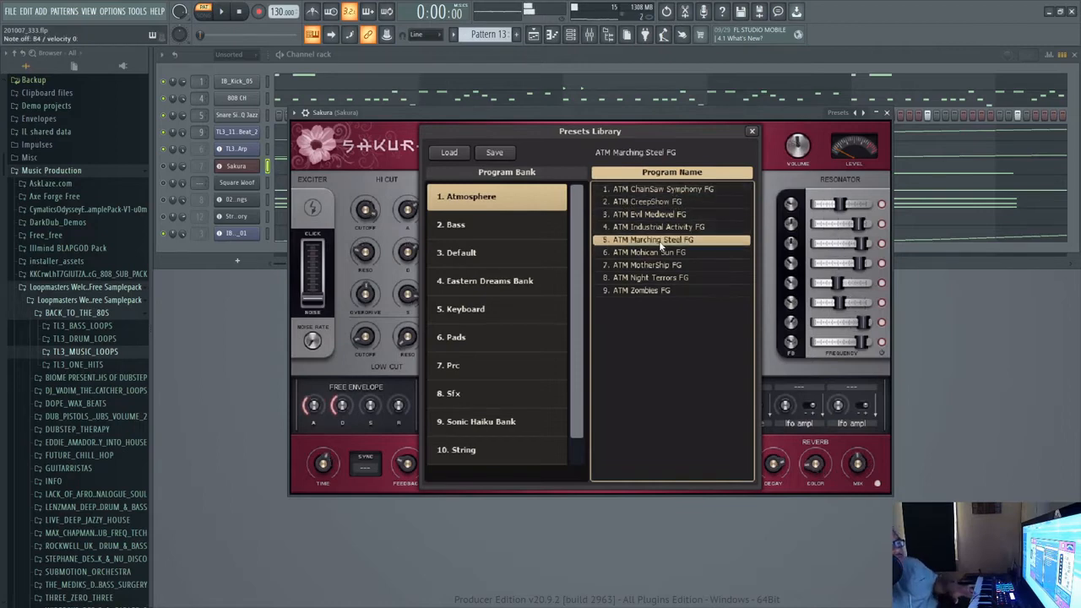
{"action": "left_click", "coordinate": [886, 113]}
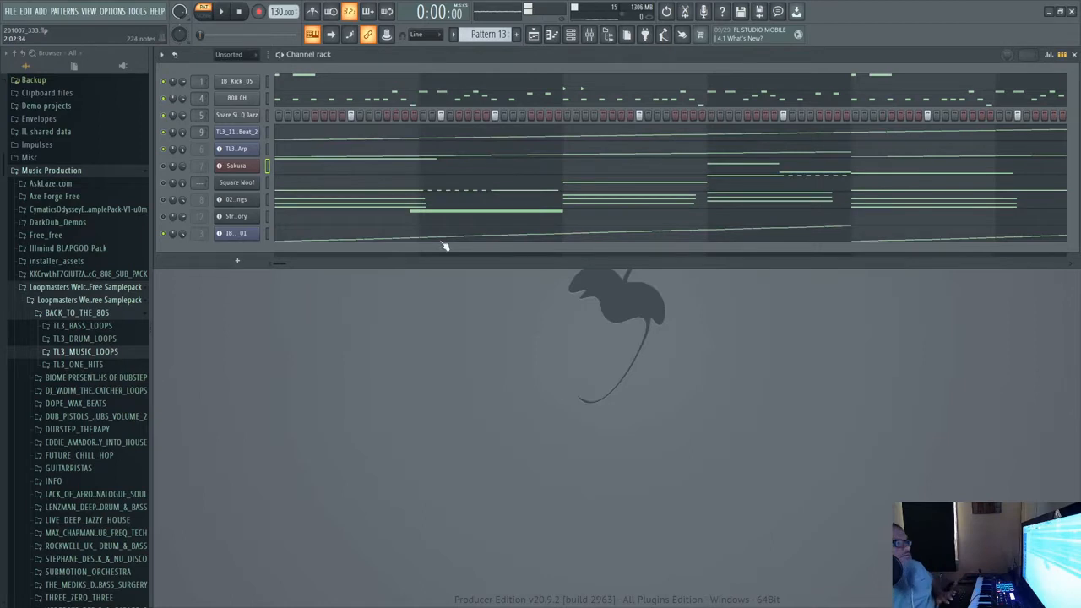
Solo the Sakura channel, examine its notes in the piano roll while Pattern 13 plays, and close the piano roll
{"action": "right_click", "coordinate": [164, 169]}
{"action": "left_click", "coordinate": [190, 175]}
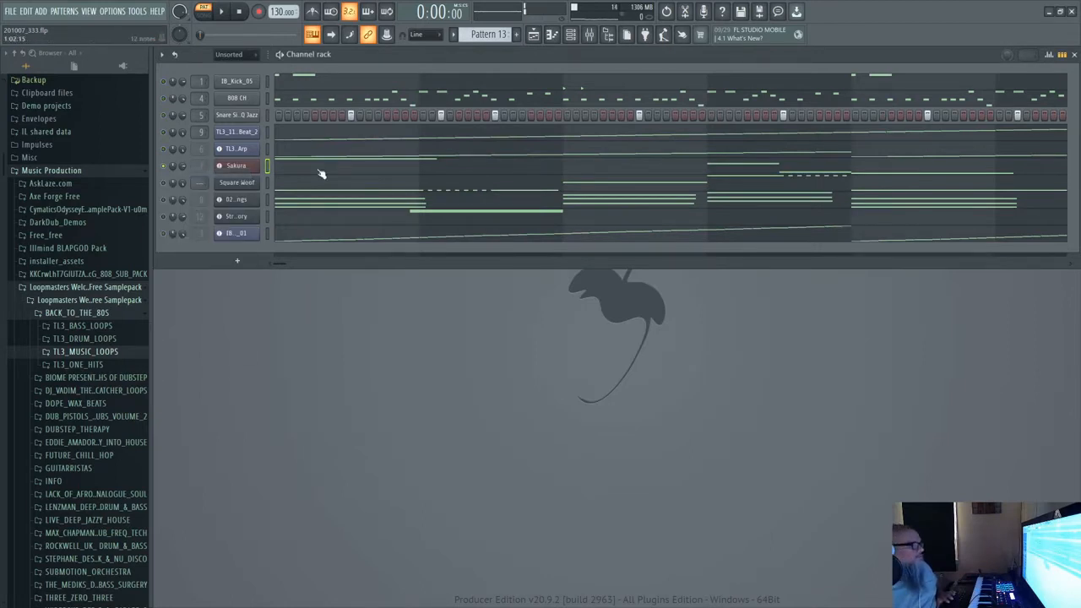
{"action": "key", "text": "space"}
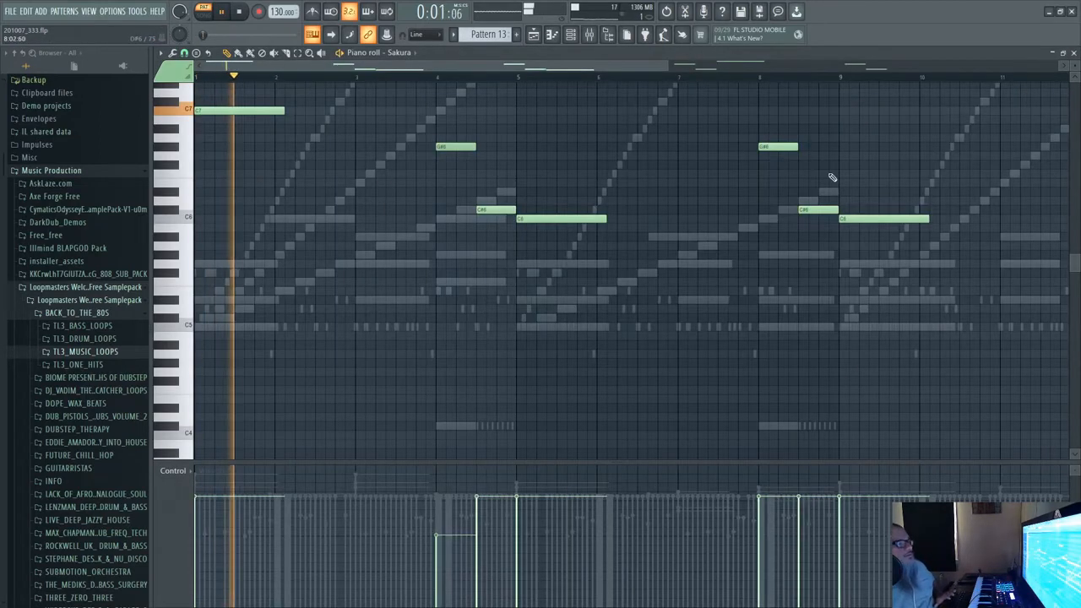
{"action": "left_click_drag", "start_coordinate": [669, 66], "coordinate": [689, 66]}
{"action": "scroll", "coordinate": [583, 177], "scroll_direction": "up", "scroll_amount": 3}
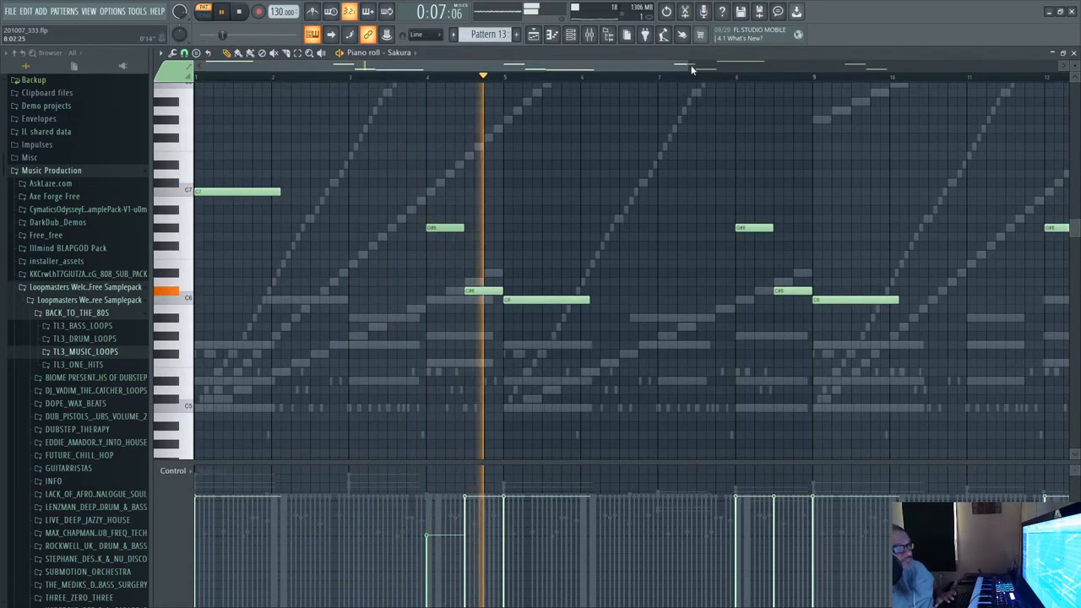
{"action": "left_click_drag", "start_coordinate": [684, 65], "coordinate": [912, 95]}
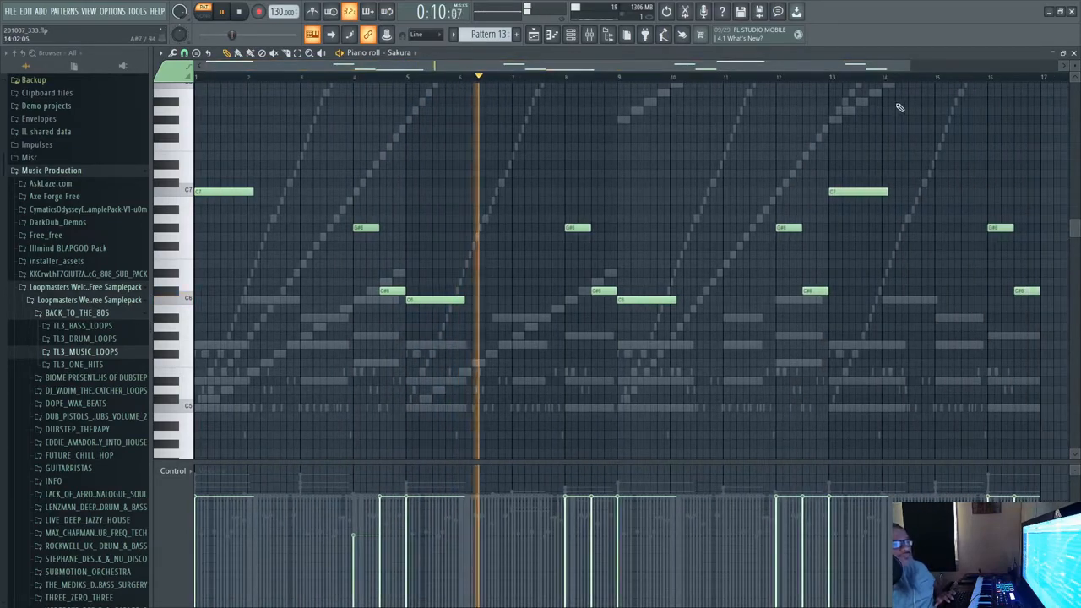
{"action": "left_click", "coordinate": [1074, 53]}
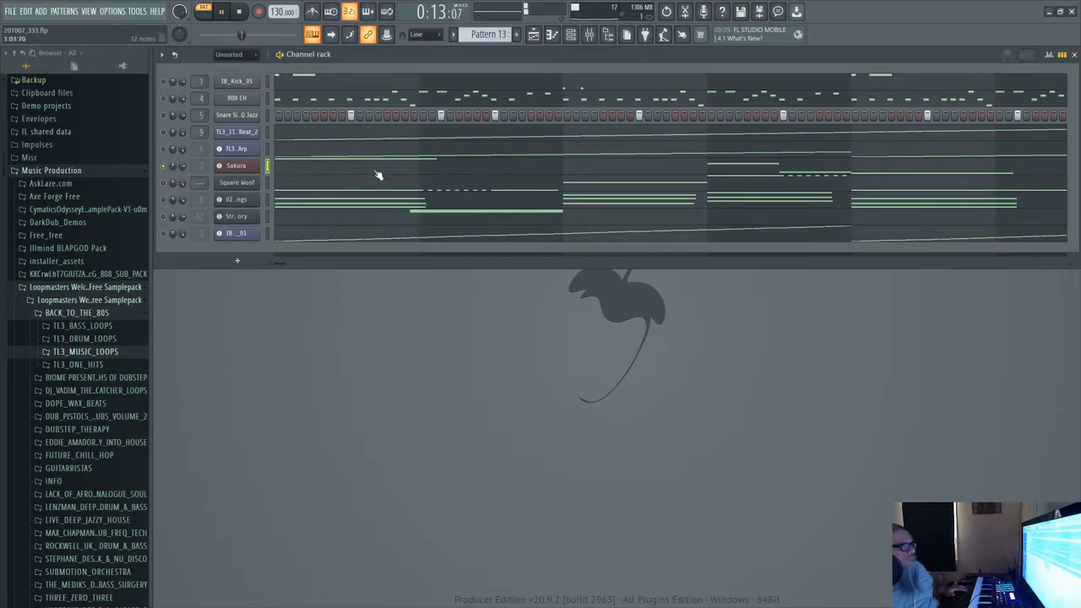
Set Sakura's master level to 54.6% while Pattern 13 plays, close the plugin, and stop playback
{"action": "left_click", "coordinate": [237, 168]}
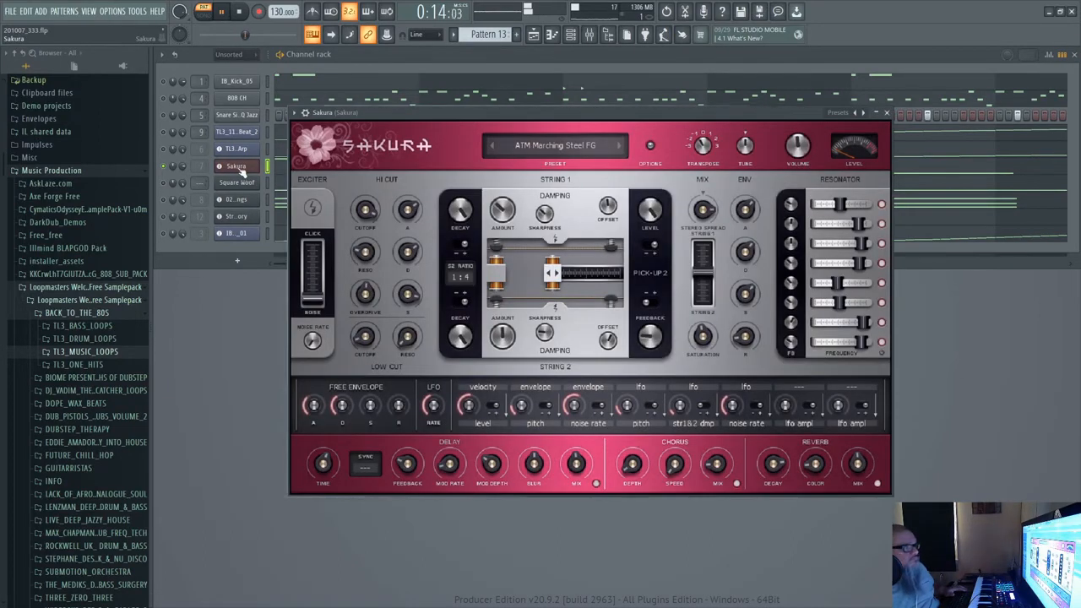
{"action": "left_click", "coordinate": [885, 112]}
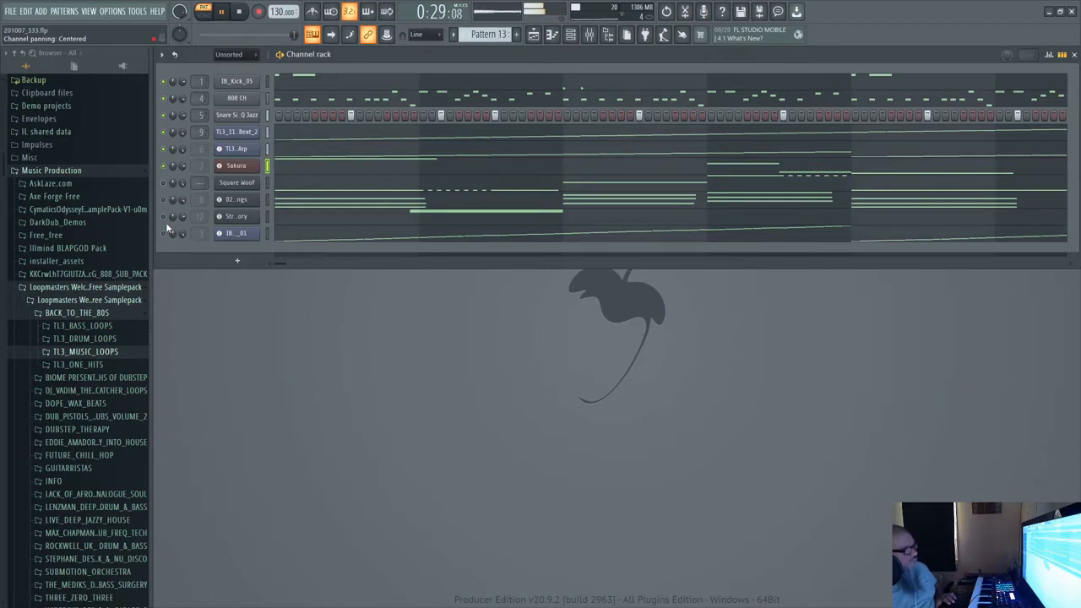
{"action": "left_click", "coordinate": [236, 166]}
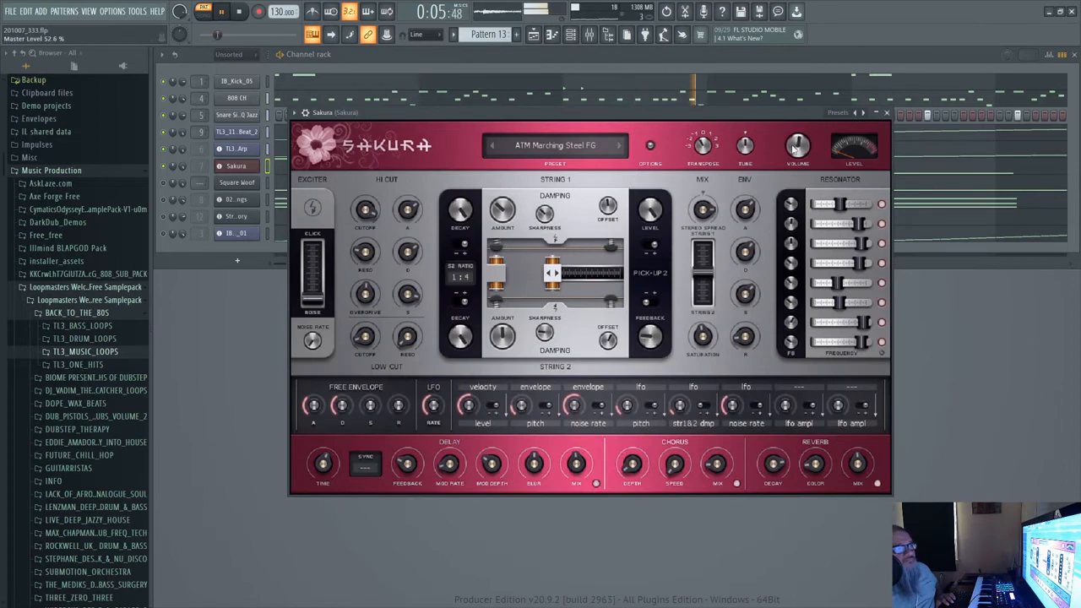
{"action": "left_click_drag", "start_coordinate": [797, 149], "coordinate": [797, 145]}
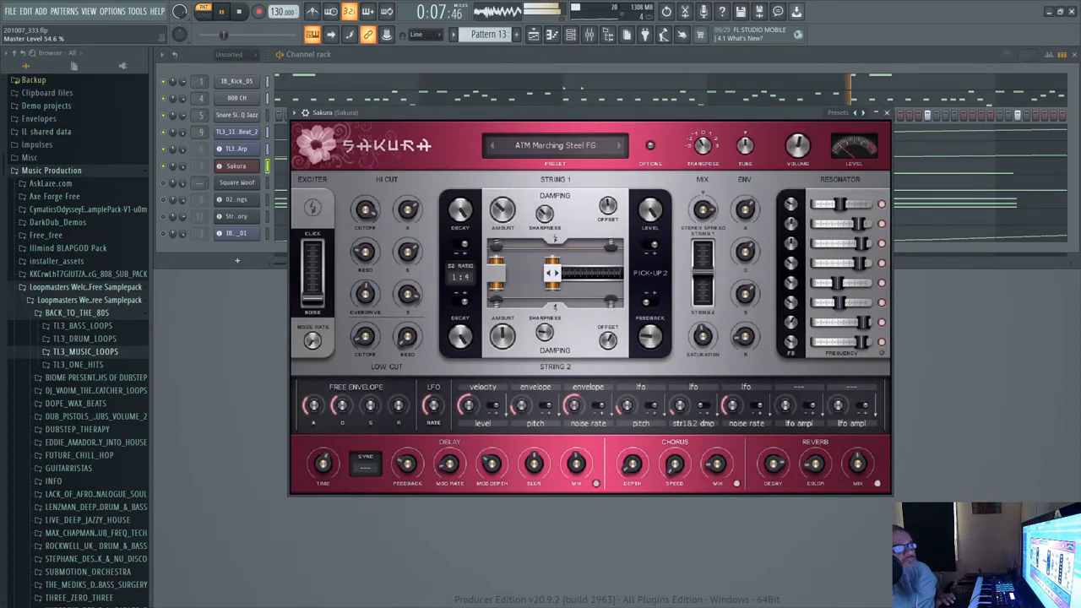
{"action": "left_click", "coordinate": [886, 113]}
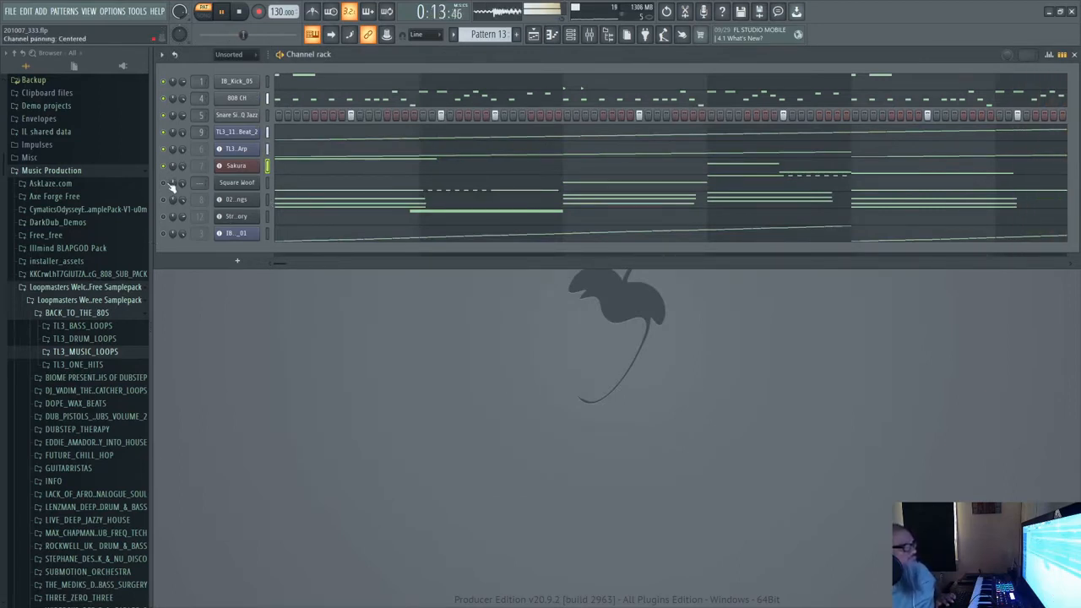
{"action": "key", "text": "space"}
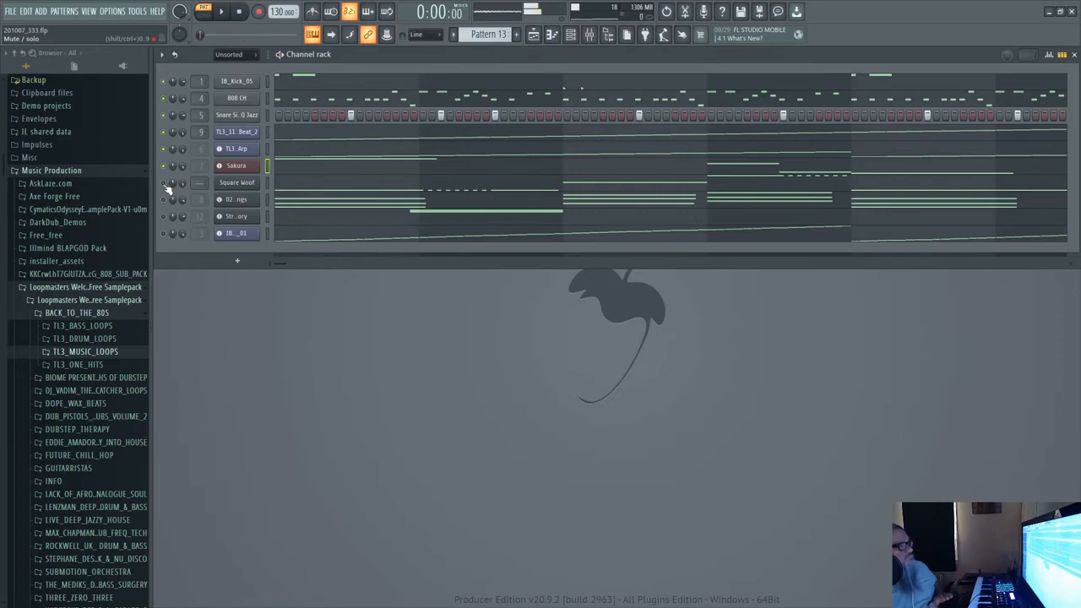
Check which instruments and presets the Square Woof, 02 Ensemble Strings and String Theory channels use, and close the Square Woof plugin
{"action": "left_click", "coordinate": [229, 183]}
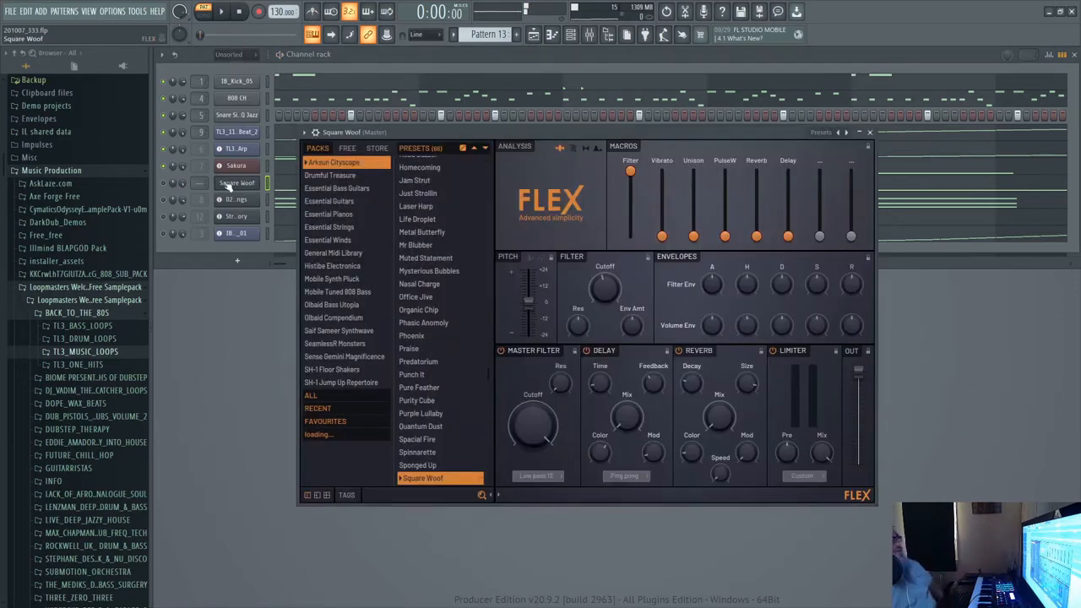
{"action": "left_click", "coordinate": [232, 199]}
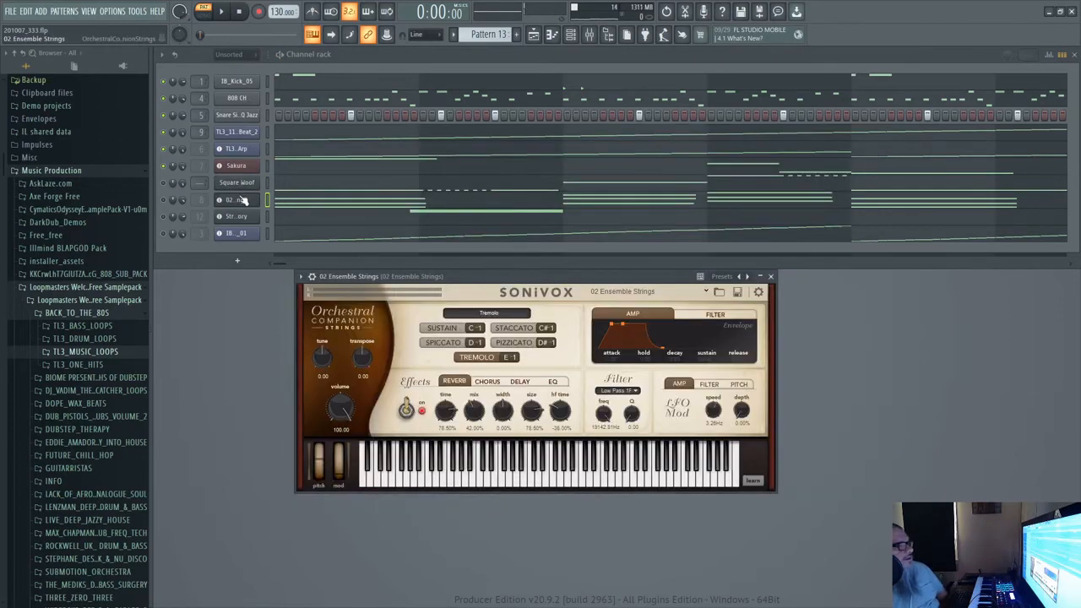
{"action": "left_click", "coordinate": [239, 198]}
{"action": "left_click", "coordinate": [238, 217]}
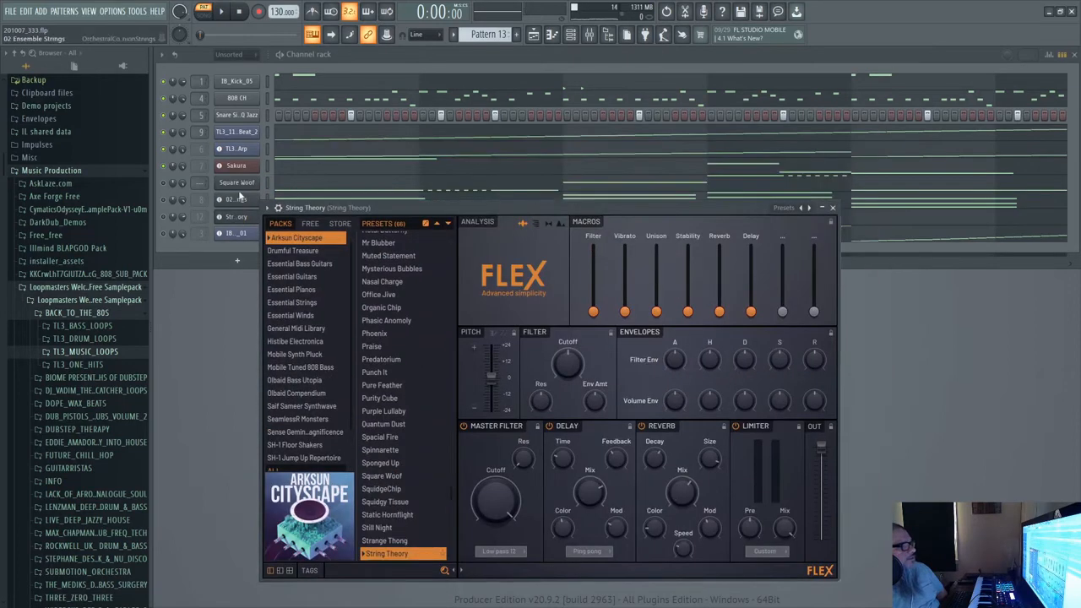
{"action": "left_click", "coordinate": [239, 183]}
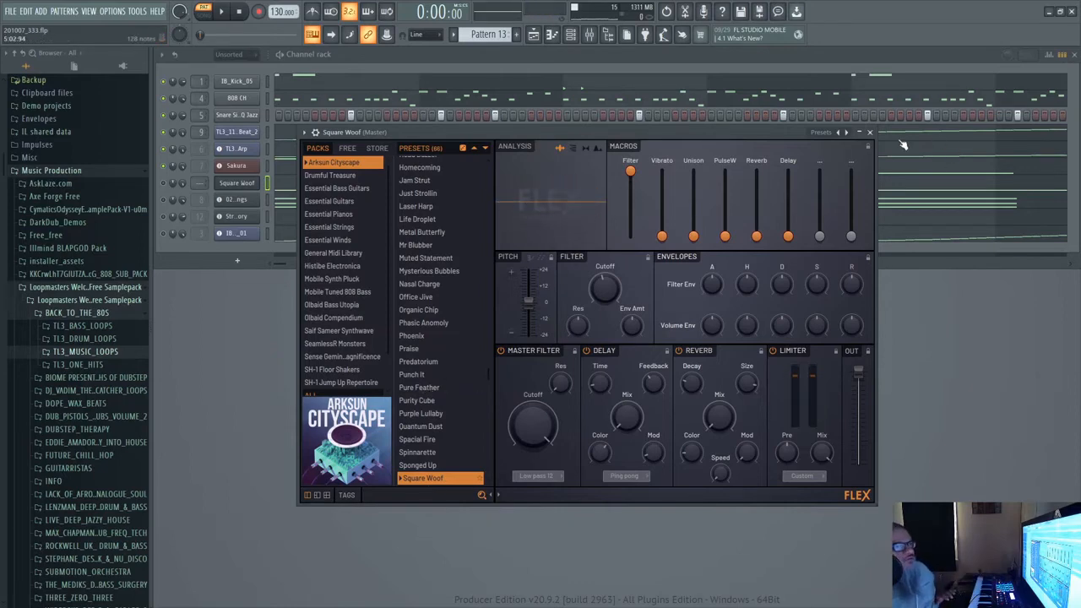
{"action": "left_click", "coordinate": [870, 132]}
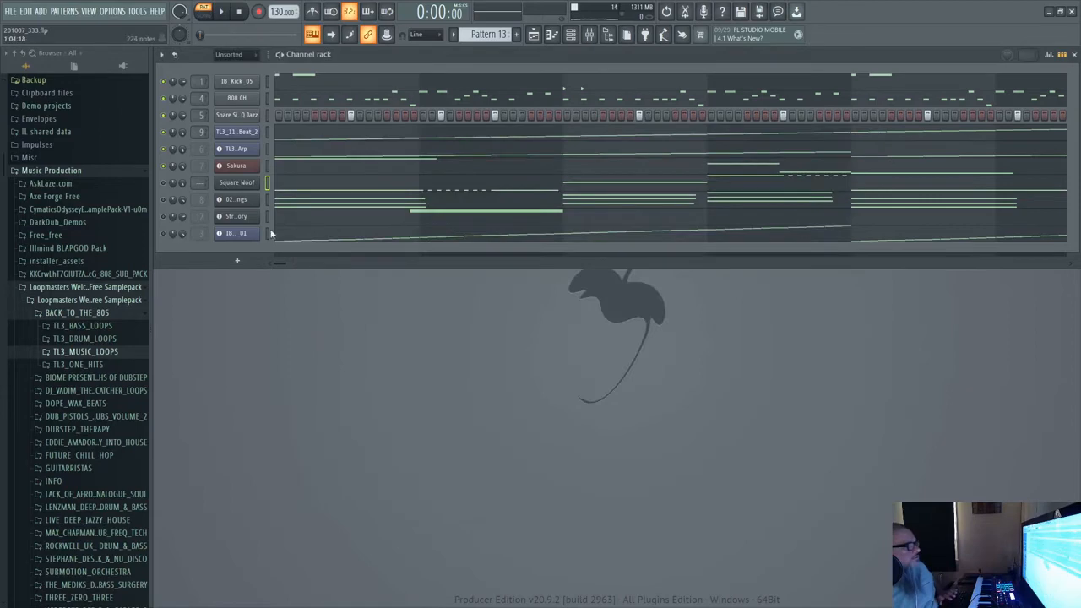
Solo Square Woof, examine its bass notes in the piano roll while Pattern 13 plays, and close the piano roll
{"action": "right_click", "coordinate": [164, 183]}
{"action": "left_click", "coordinate": [168, 190]}
{"action": "left_click", "coordinate": [342, 186]}
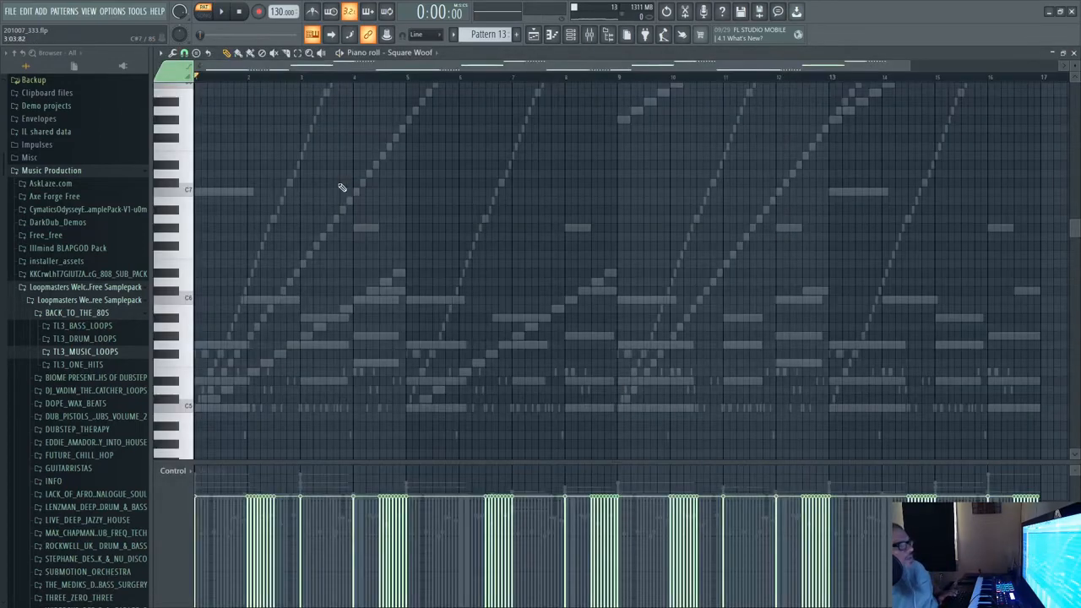
{"action": "key", "text": "space"}
{"action": "scroll", "coordinate": [376, 207], "scroll_direction": "down", "scroll_amount": 10}
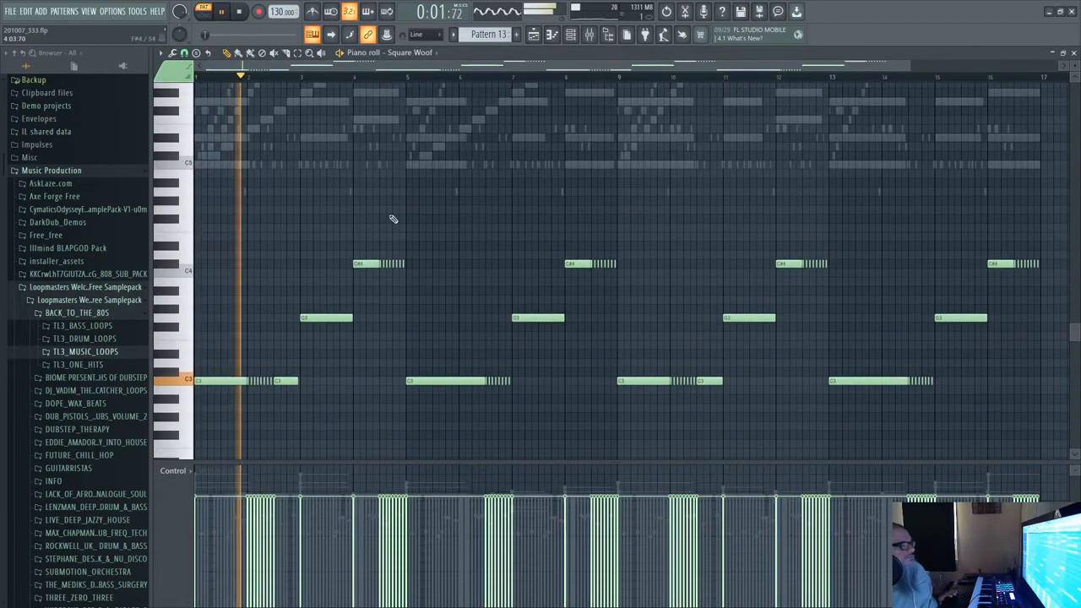
{"action": "scroll", "coordinate": [390, 221], "scroll_direction": "down", "scroll_amount": 2}
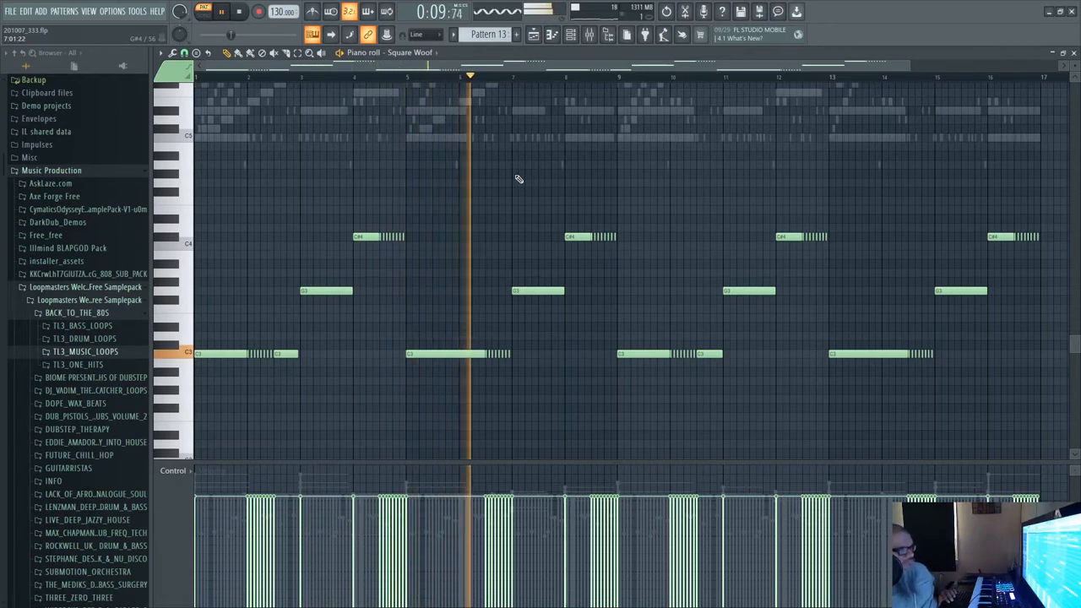
{"action": "left_click", "coordinate": [1074, 53]}
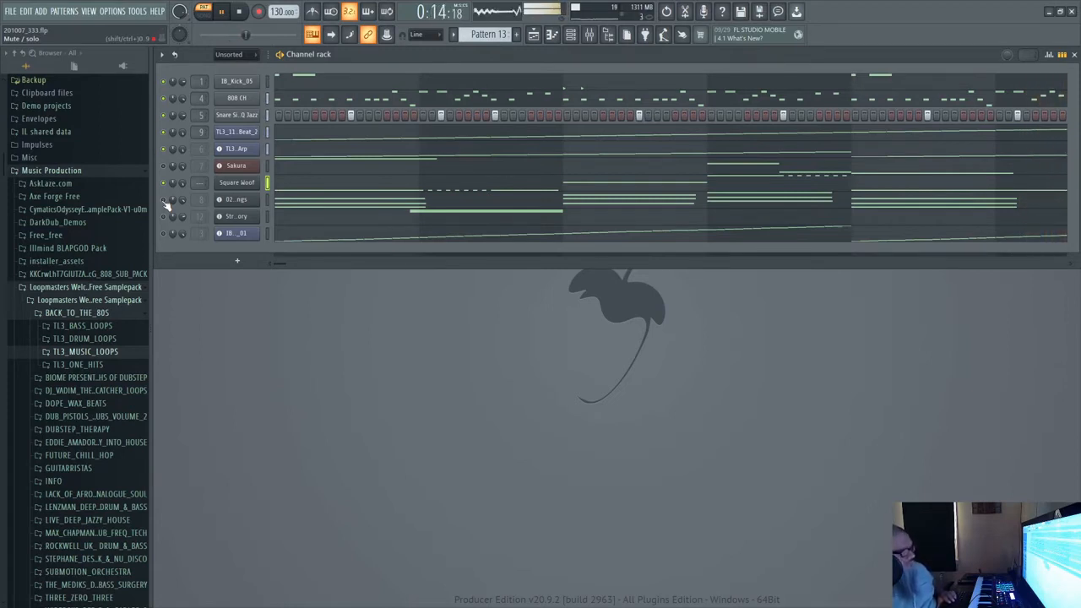
Unmute Sakura and play Pattern 13 to hear it together with Square Woof and the drums, and stop playback
{"action": "key", "text": "space"}
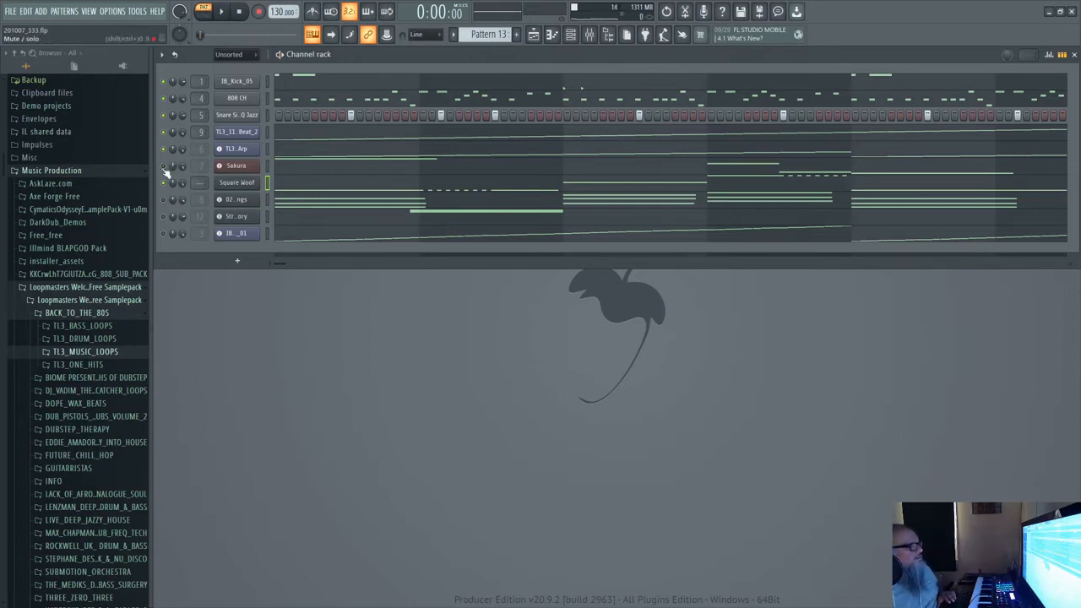
{"action": "key", "text": "space"}
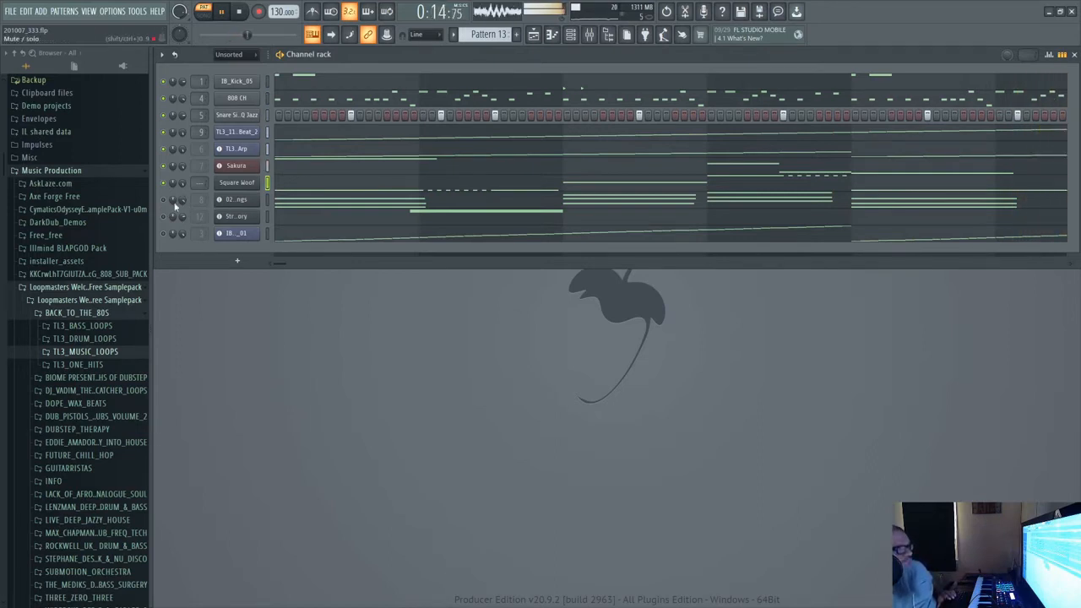
{"action": "key", "text": "space"}
Isolate 02 Ensemble Strings, examine its chords in the piano roll while Pattern 13 plays, and close the piano roll
{"action": "left_click", "coordinate": [236, 202]}
{"action": "right_click", "coordinate": [236, 202]}
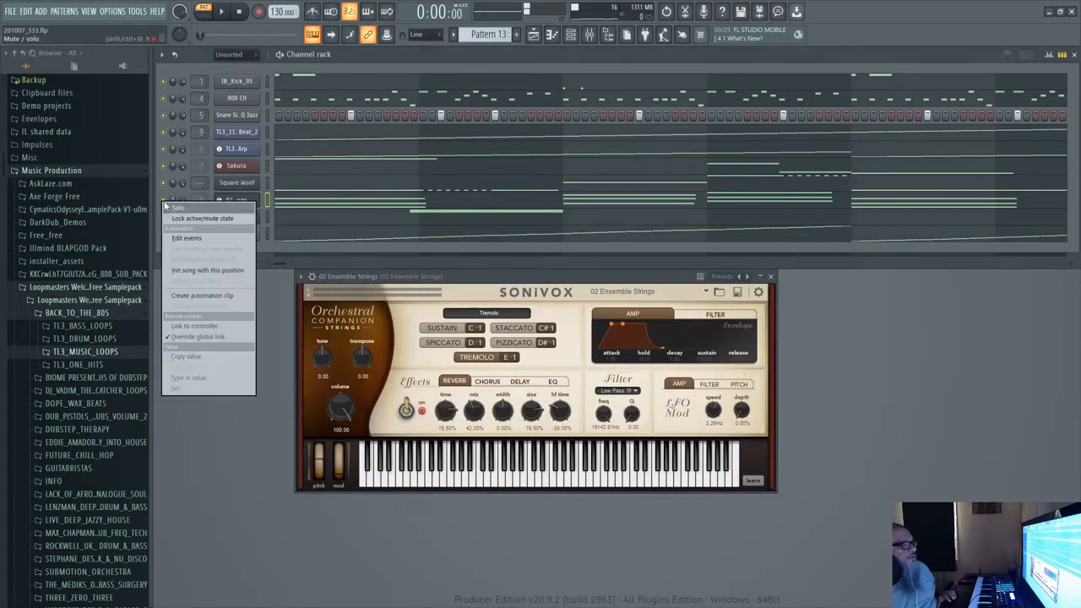
{"action": "key", "text": "Escape"}
{"action": "left_click", "coordinate": [306, 201]}
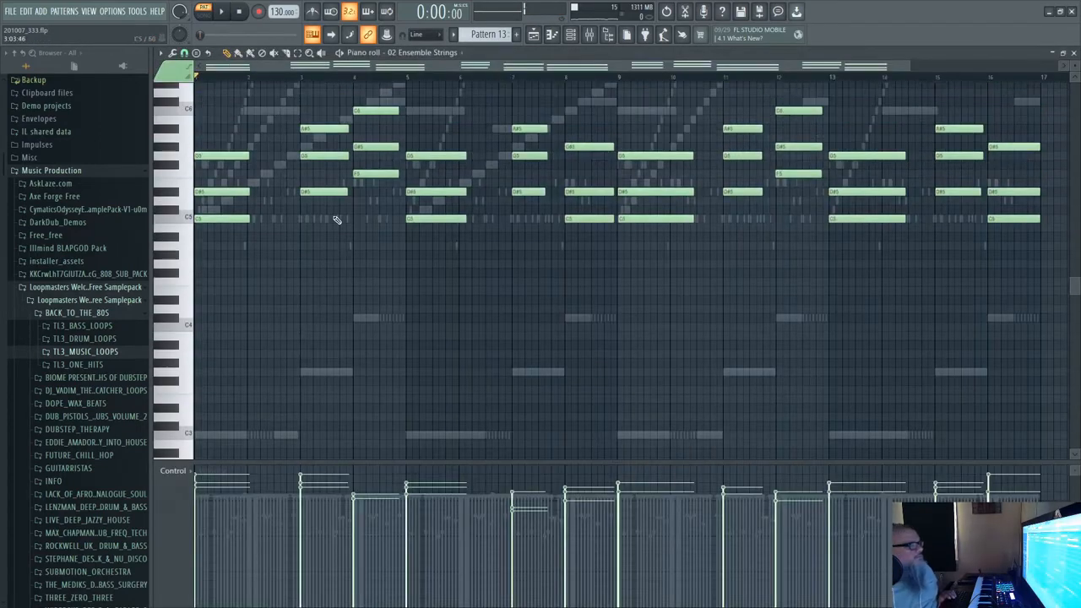
{"action": "key", "text": "space"}
{"action": "scroll", "coordinate": [521, 162], "scroll_direction": "up", "scroll_amount": 2}
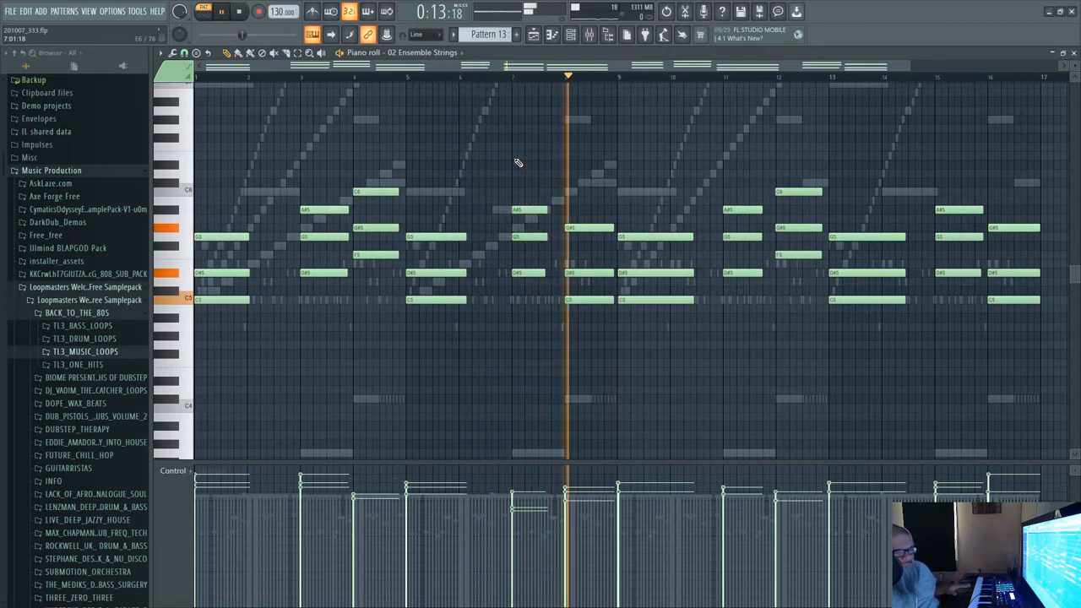
{"action": "left_click", "coordinate": [1073, 52]}
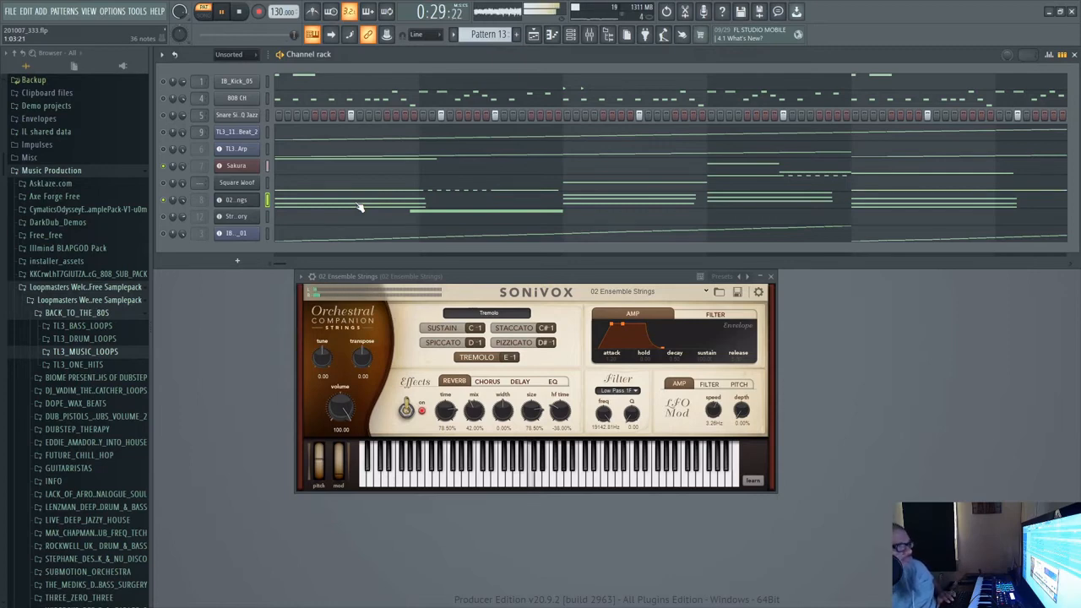
Unmute every channel except String Theory, play Pattern 13 to hear them together, and stop playback
{"action": "right_click", "coordinate": [165, 201]}
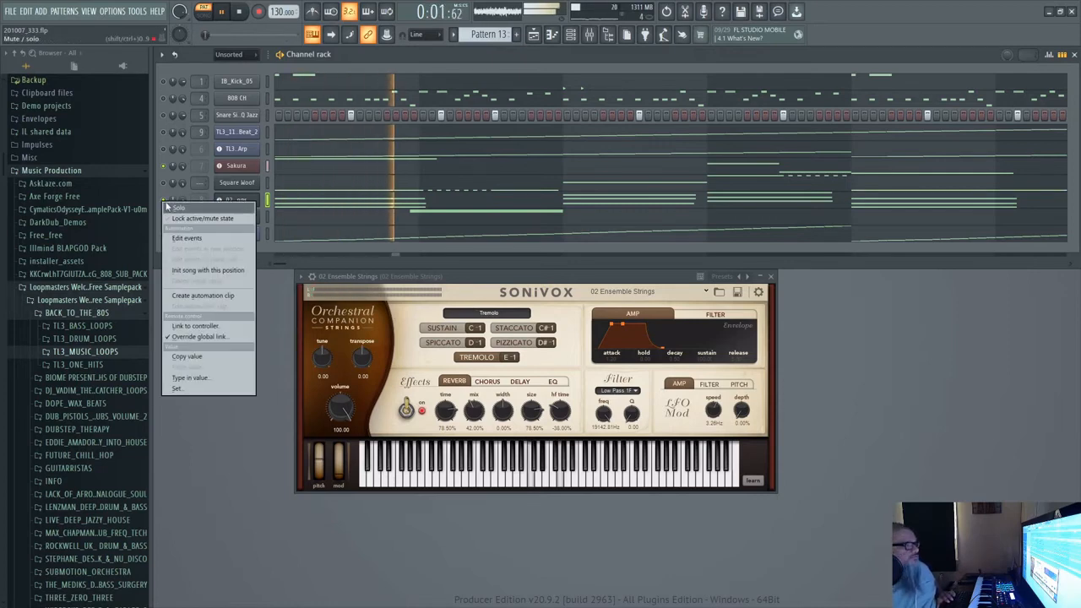
{"action": "left_click", "coordinate": [163, 166]}
{"action": "right_click", "coordinate": [164, 167]}
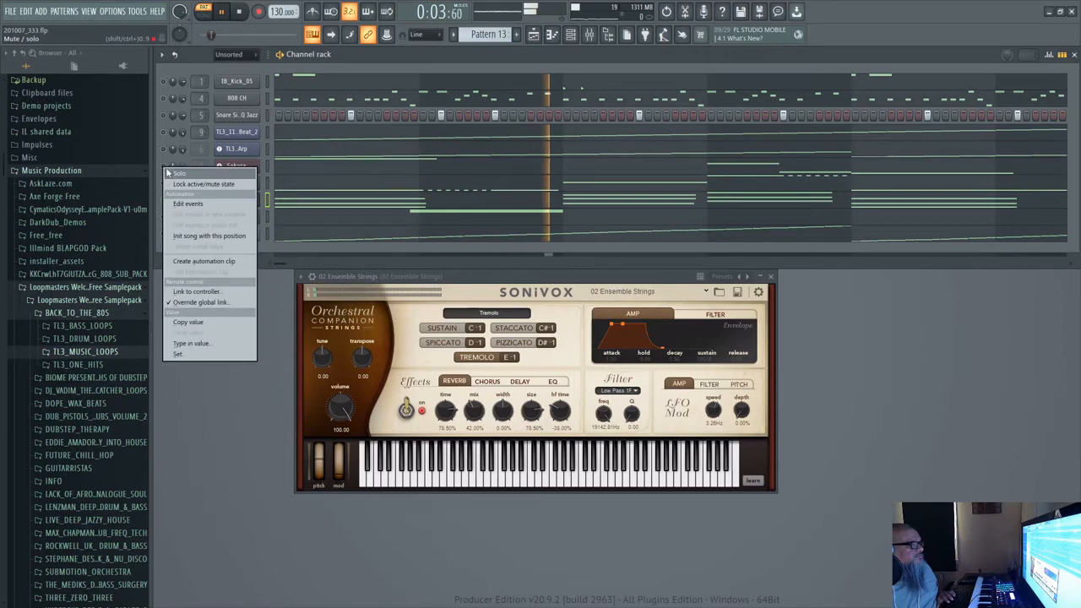
{"action": "left_click", "coordinate": [168, 173]}
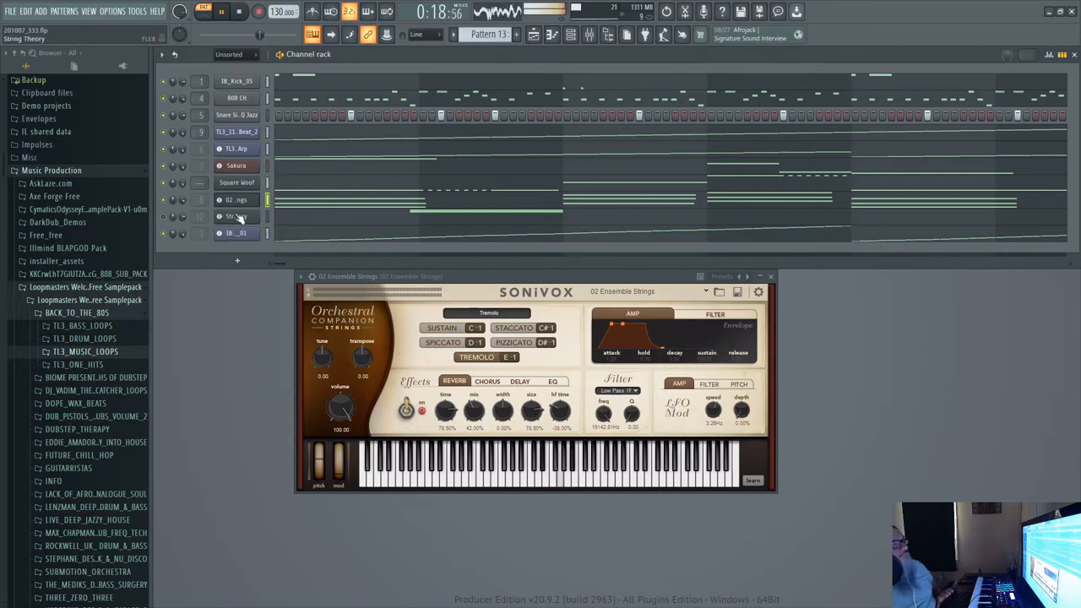
{"action": "key", "text": "space"}
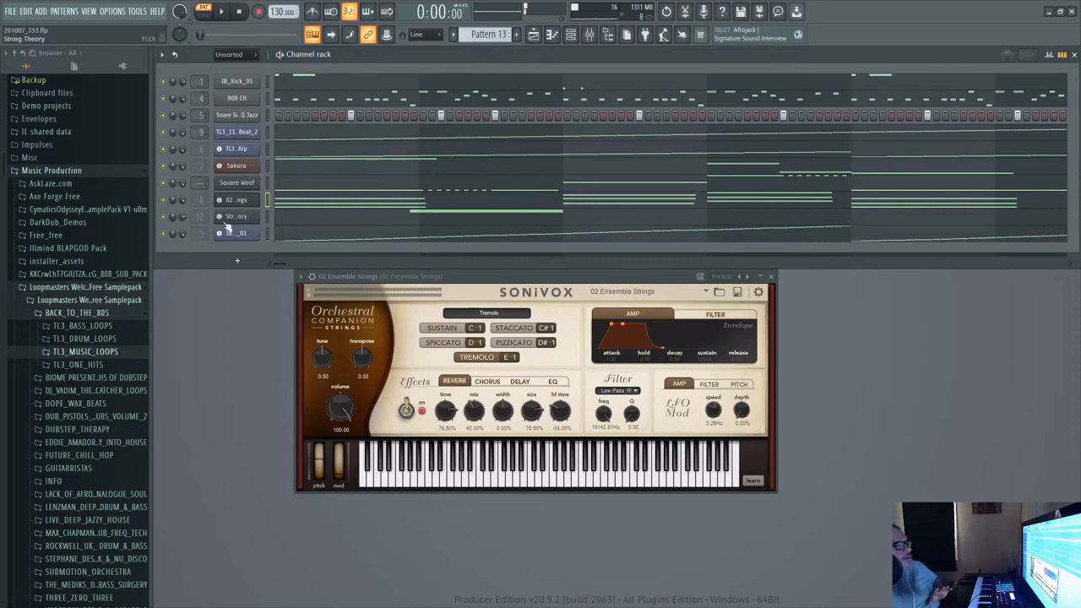
Solo String Theory and open its FLEX plugin to check the preset
{"action": "right_click", "coordinate": [164, 217]}
{"action": "left_click", "coordinate": [167, 222]}
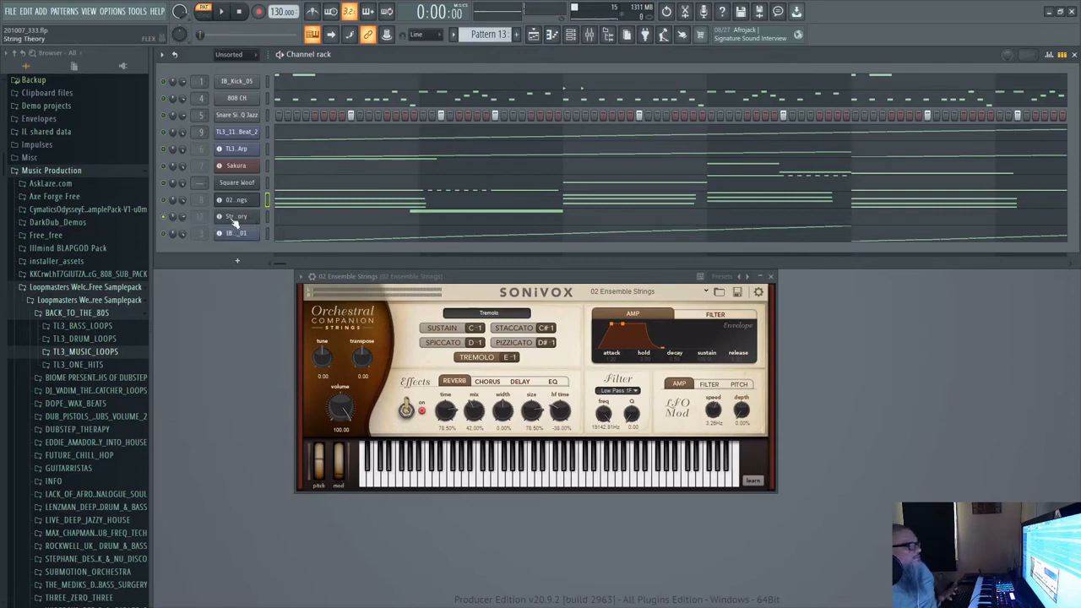
{"action": "left_click", "coordinate": [230, 218]}
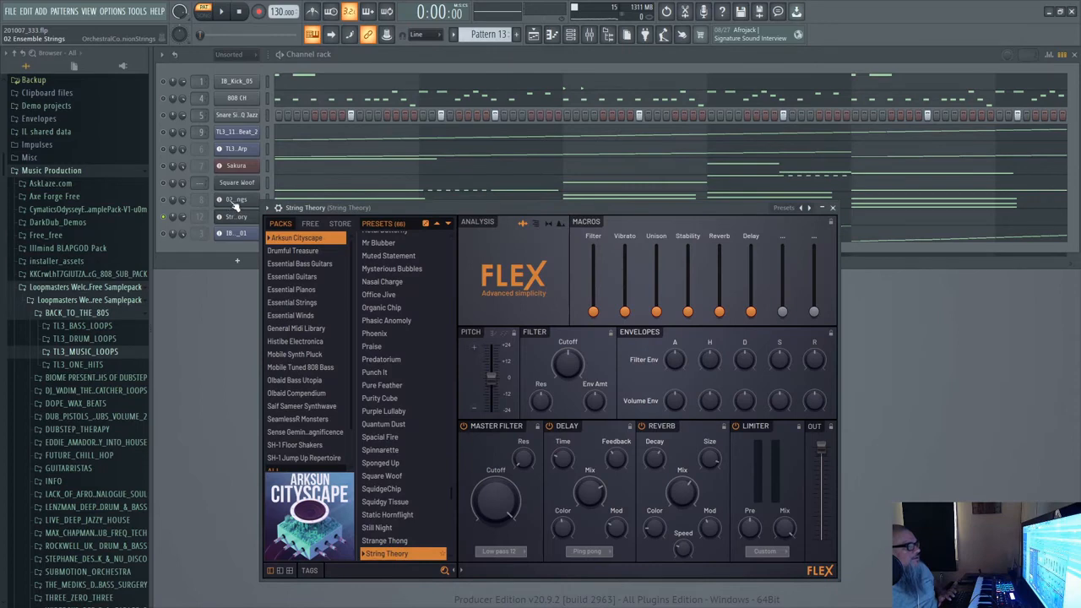
Bring up the 02 Ensemble Strings plugin, look through its preset categories down to 04 Contra Basses, and leave the preset unchanged
{"action": "left_click", "coordinate": [237, 203]}
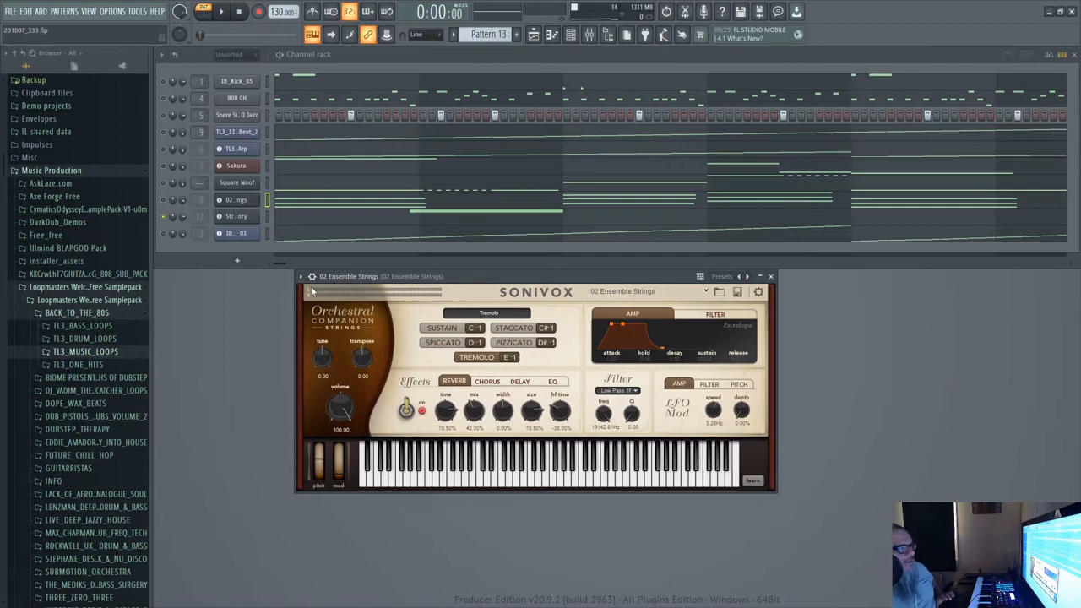
{"action": "left_click", "coordinate": [707, 292]}
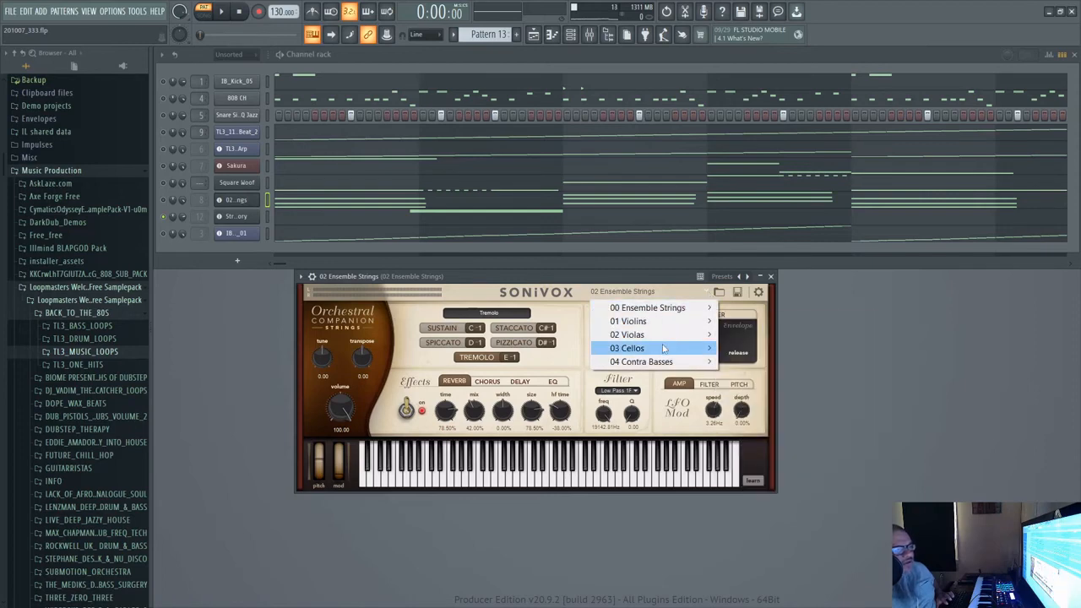
{"action": "mouse_move", "coordinate": [664, 362]}
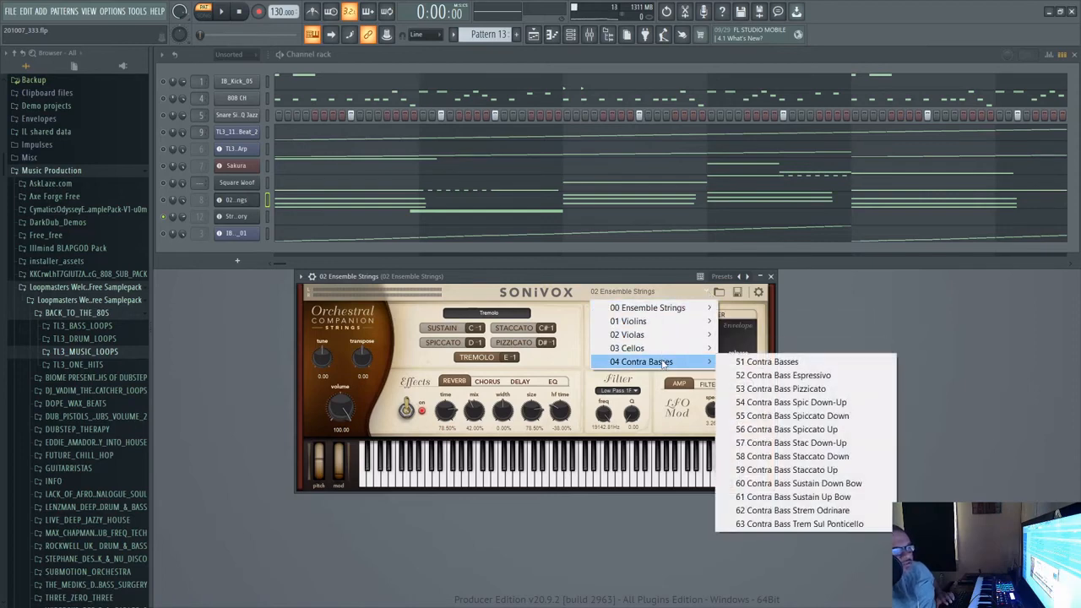
{"action": "left_click", "coordinate": [466, 277]}
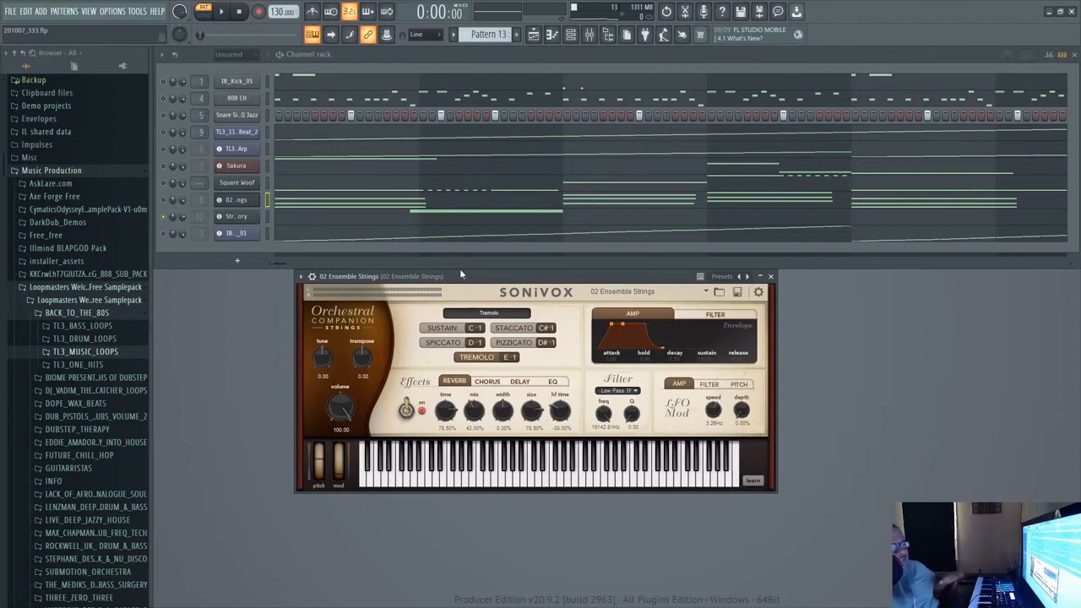
Mute String Theory, review its preset among the Arksun Cityscape presets in FLEX, and close the plugin
{"action": "left_click", "coordinate": [164, 218]}
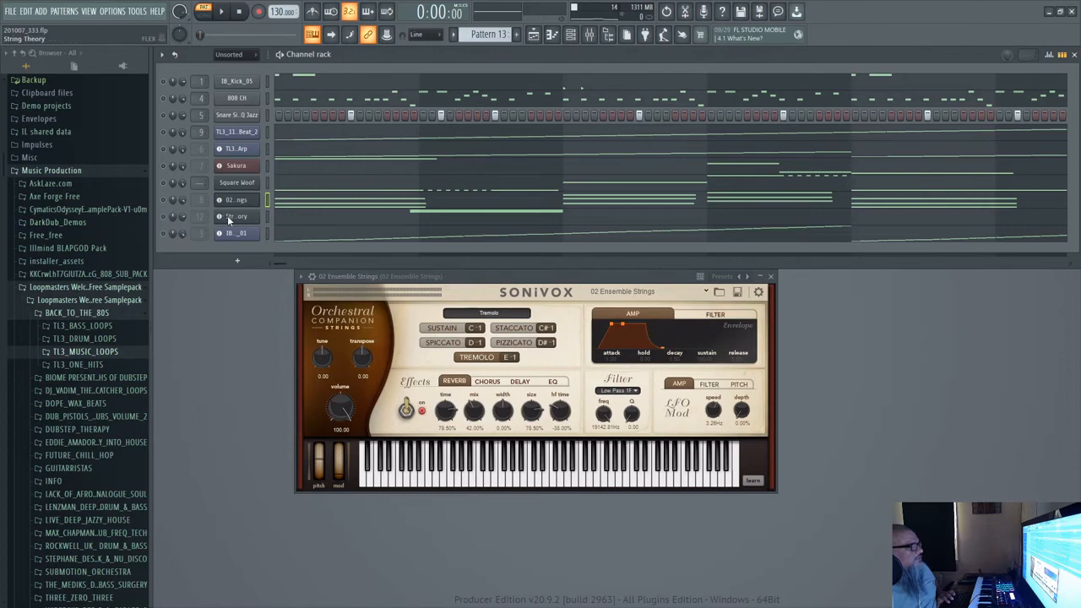
{"action": "left_click", "coordinate": [227, 216]}
{"action": "scroll", "coordinate": [422, 377], "scroll_direction": "down", "scroll_amount": 3}
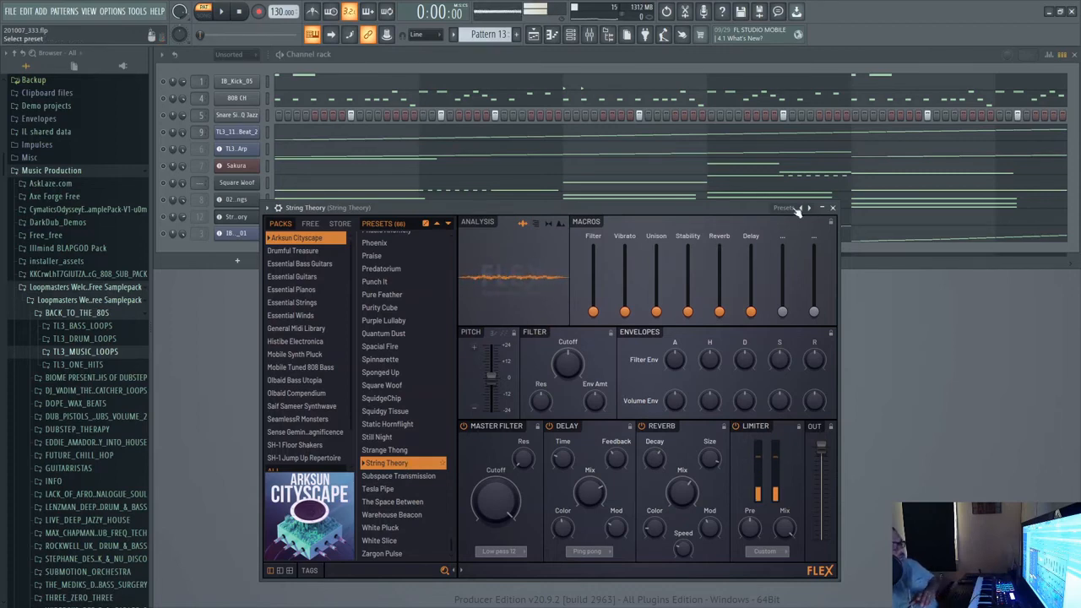
{"action": "left_click", "coordinate": [831, 209]}
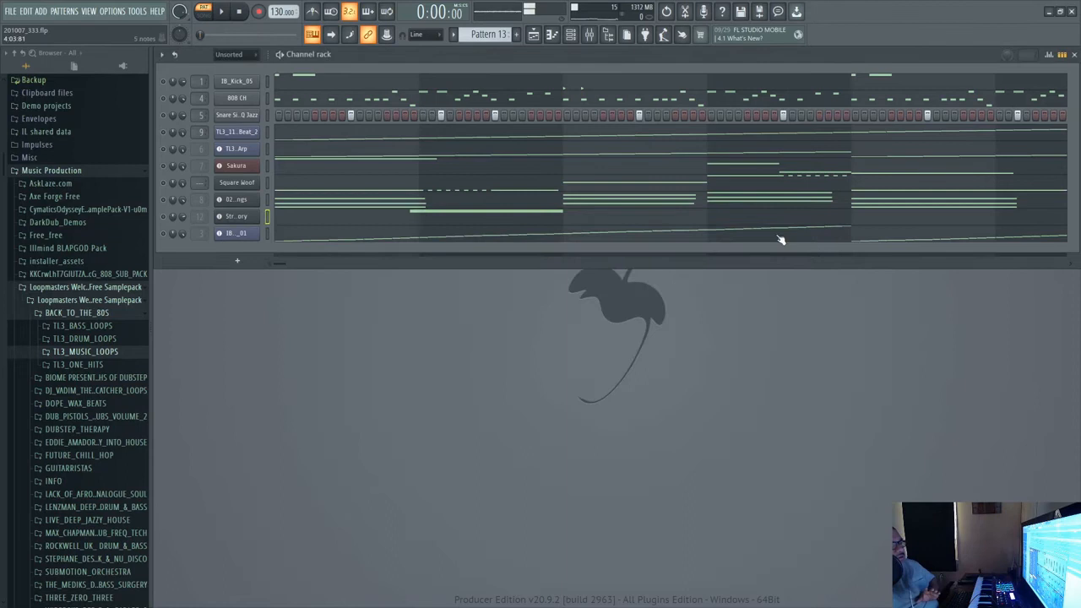
Play Pattern 13 with only 02 Ensemble Strings and String Theory active, examine String Theory's notes in the piano roll, and close it
{"action": "right_click", "coordinate": [165, 217]}
{"action": "left_click", "coordinate": [174, 222]}
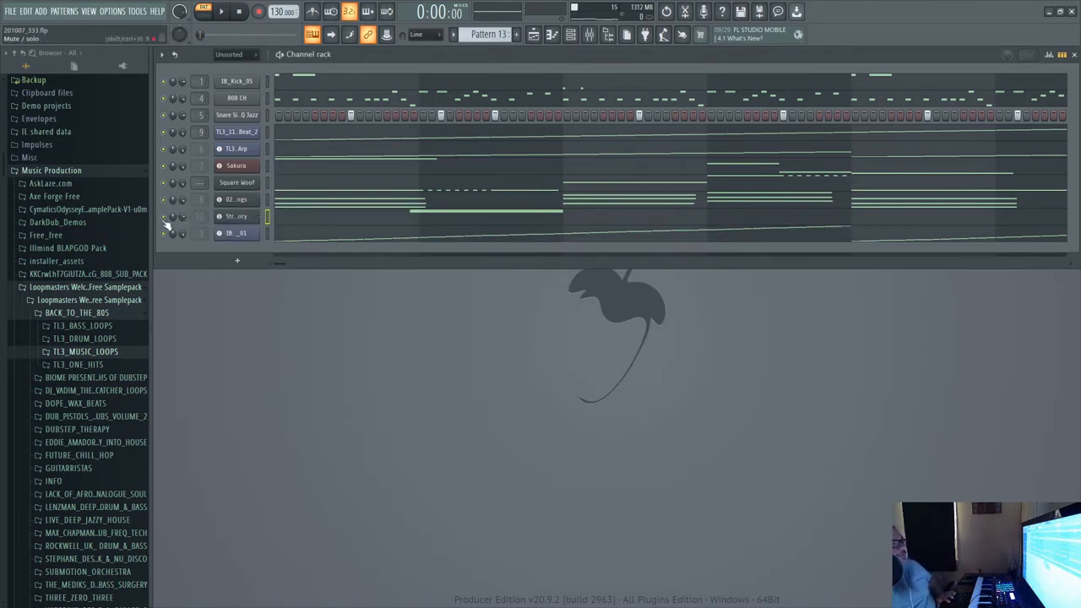
{"action": "right_click", "coordinate": [167, 222]}
{"action": "left_click", "coordinate": [169, 223]}
{"action": "key", "text": "space"}
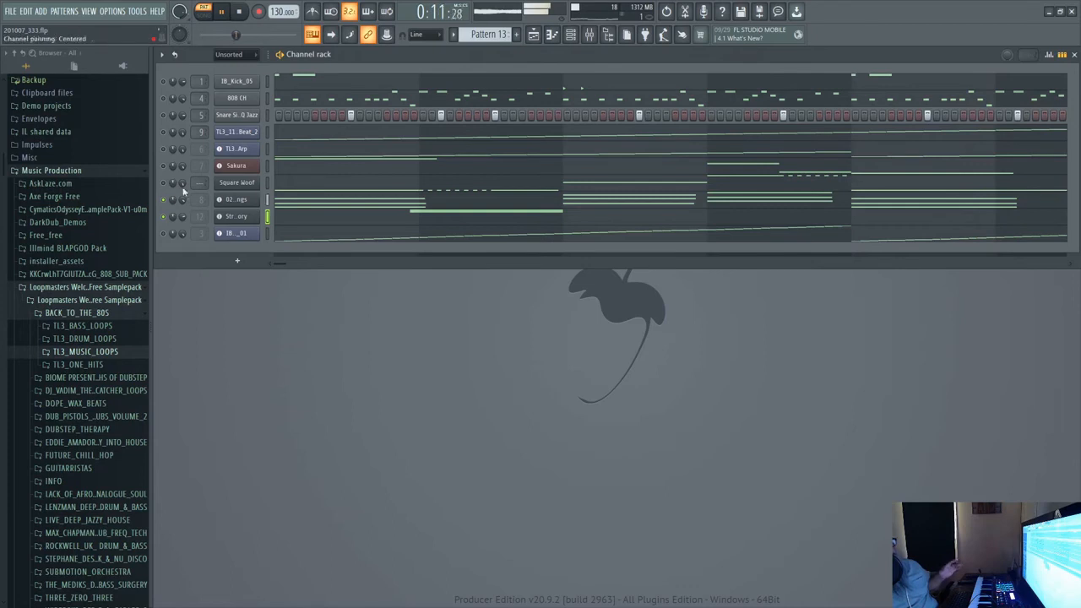
{"action": "left_click", "coordinate": [357, 220]}
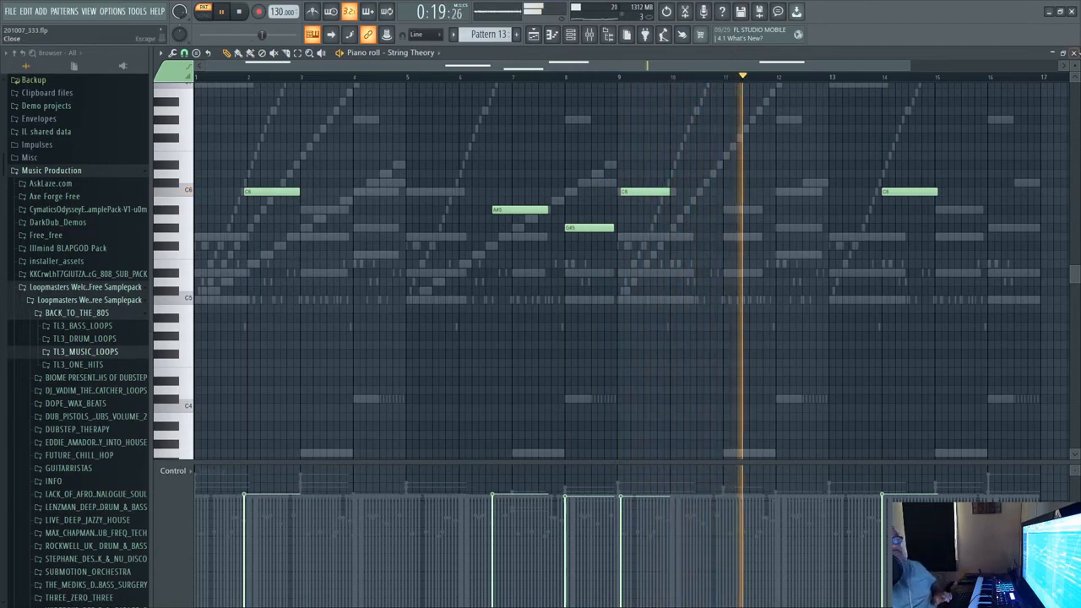
{"action": "left_click", "coordinate": [1073, 53]}
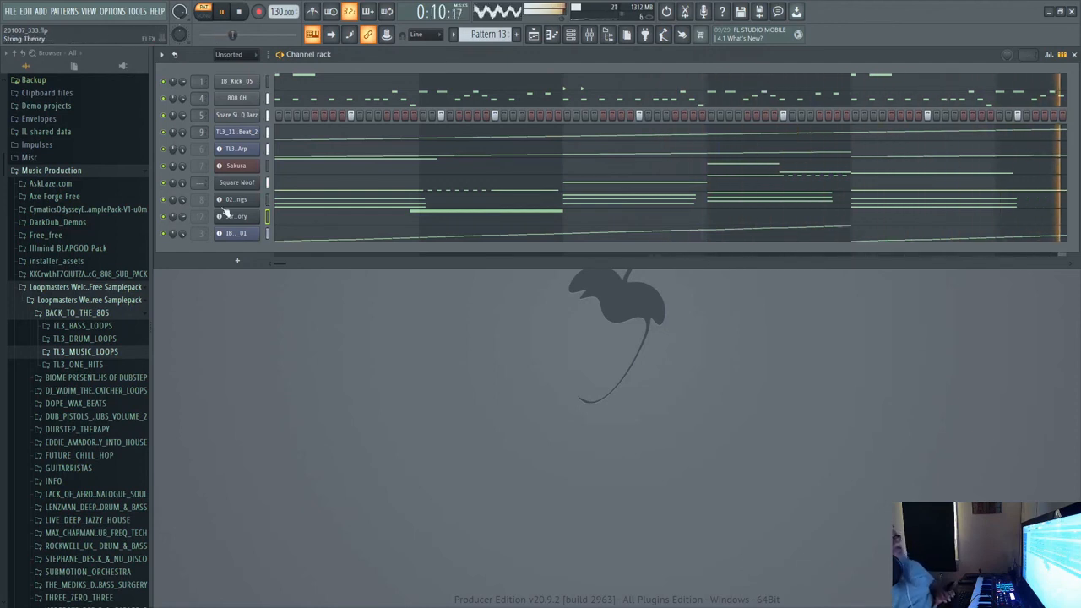
Lower the main volume to about 43% while Pattern 13 plays with all channels active
{"action": "left_click_drag", "start_coordinate": [180, 12], "coordinate": [179, 39]}
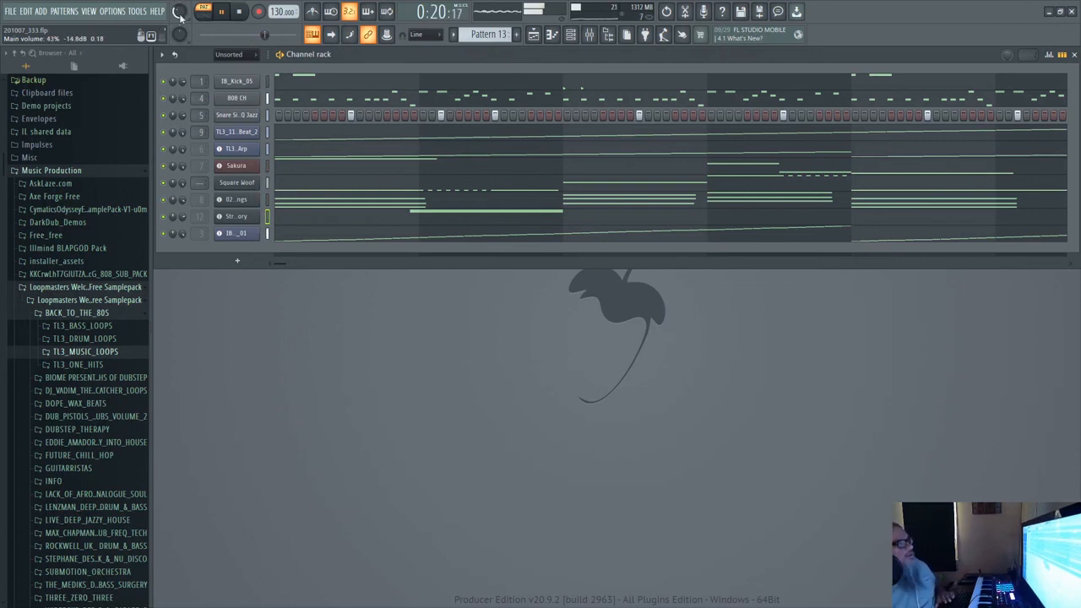